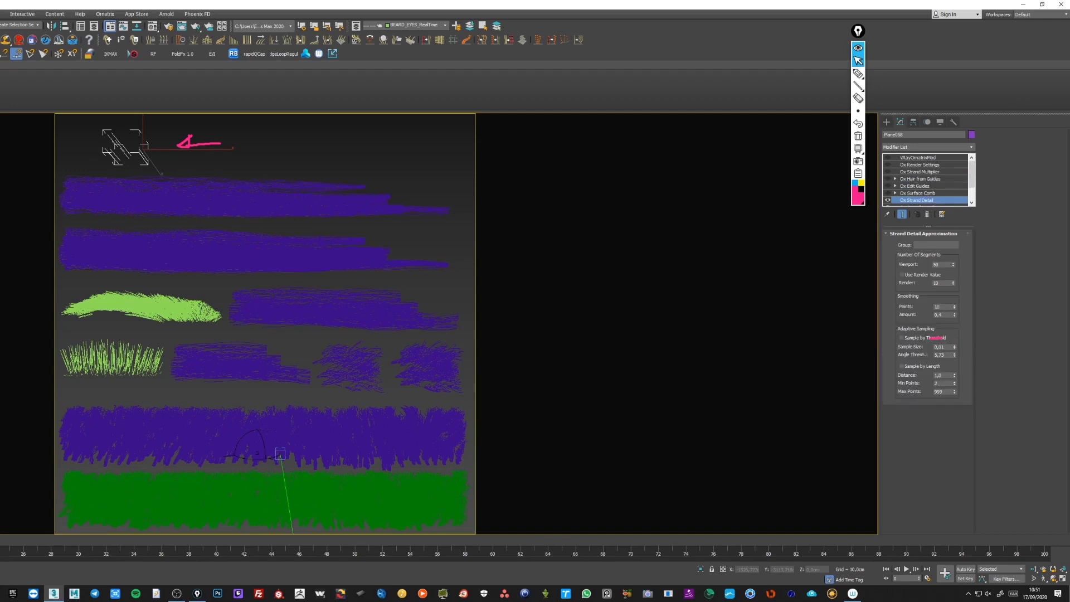
- Clear the old annotations and trace blue strand curves through the two rows of pink points in the empty viewport area
{"action": "left_click", "coordinate": [858, 73]}
{"action": "left_click", "coordinate": [857, 136]}
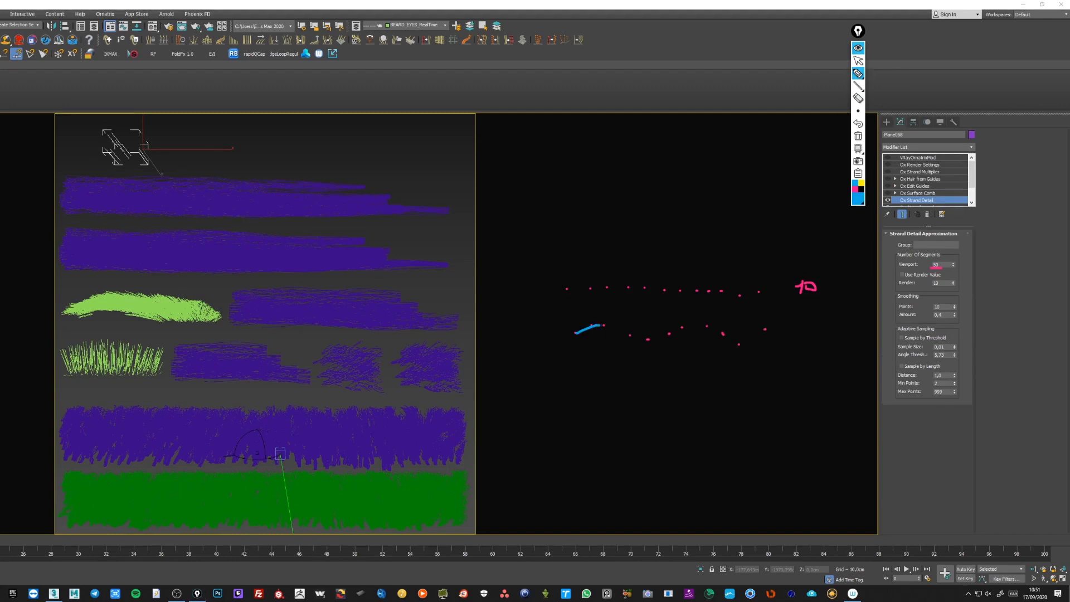
{"action": "left_click_drag", "start_coordinate": [756, 334], "coordinate": [764, 328]}
{"action": "left_click_drag", "start_coordinate": [565, 290], "coordinate": [761, 287]}
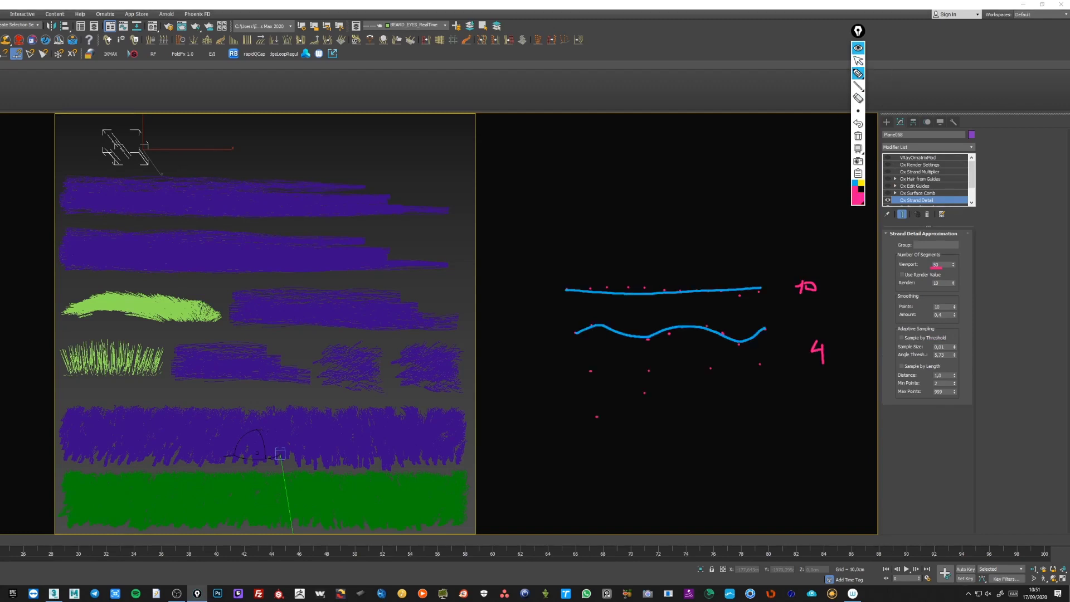
- Trace blue lines through the example rows marked 4, clear every annotation and hide the drawing overlay
{"action": "left_click", "coordinate": [855, 183]}
{"action": "left_click_drag", "start_coordinate": [590, 370], "coordinate": [769, 364]}
{"action": "mouse_move", "coordinate": [596, 416]}
{"action": "left_mouse_down"}
{"action": "mouse_move", "coordinate": [645, 393]}
{"action": "mouse_move", "coordinate": [755, 389]}
{"action": "left_mouse_up"}
{"action": "left_click", "coordinate": [857, 136]}
{"action": "left_click", "coordinate": [858, 48]}
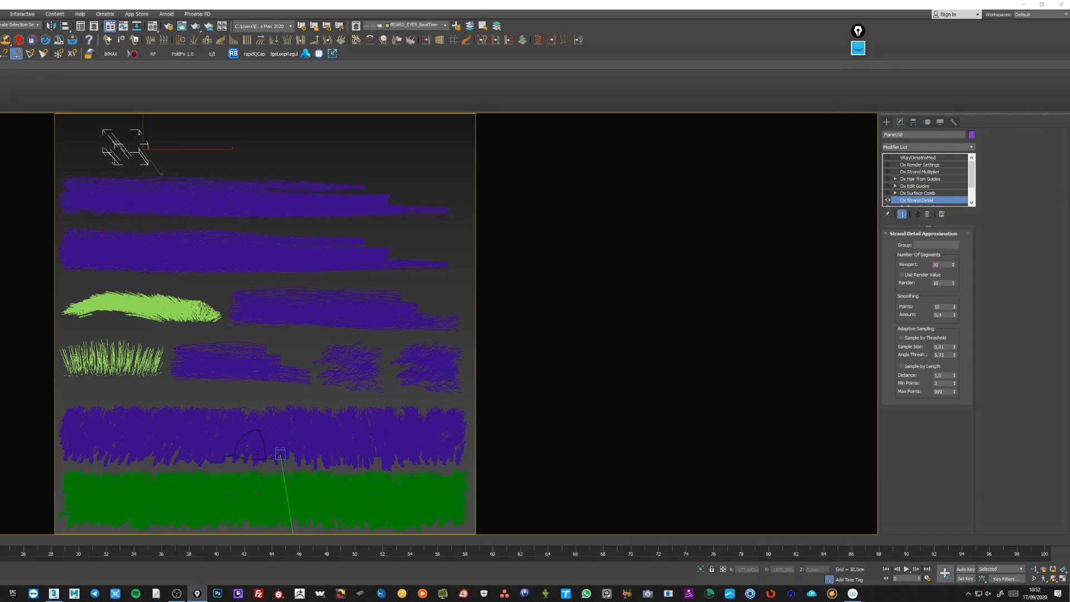
- Enable and select the Ox Surface Comb modifier and reset its Min. Bend and Chaos to 0,0
{"action": "left_click", "coordinate": [888, 193]}
{"action": "left_click", "coordinate": [917, 193]}
{"action": "left_click", "coordinate": [858, 48]}
{"action": "right_click", "coordinate": [953, 315]}
{"action": "right_click", "coordinate": [954, 345]}
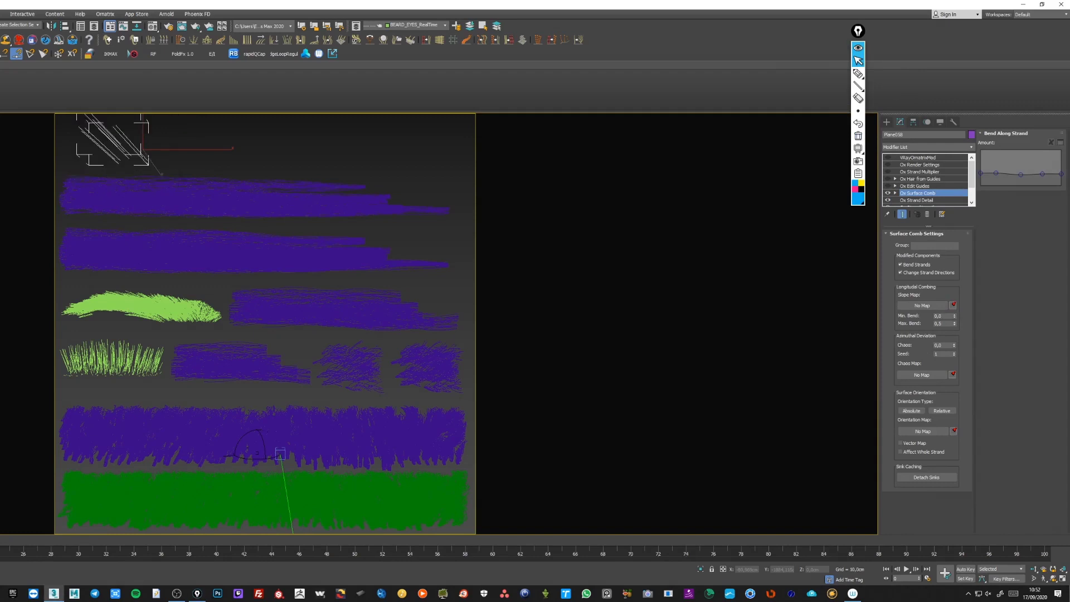
- Underline the Bend Along Strand curve in blue and sketch an S-shaped strand in the empty viewport area
{"action": "left_click", "coordinate": [857, 74]}
{"action": "left_click_drag", "start_coordinate": [984, 198], "coordinate": [1063, 199]}
{"action": "left_click_drag", "start_coordinate": [995, 190], "coordinate": [1058, 192]}
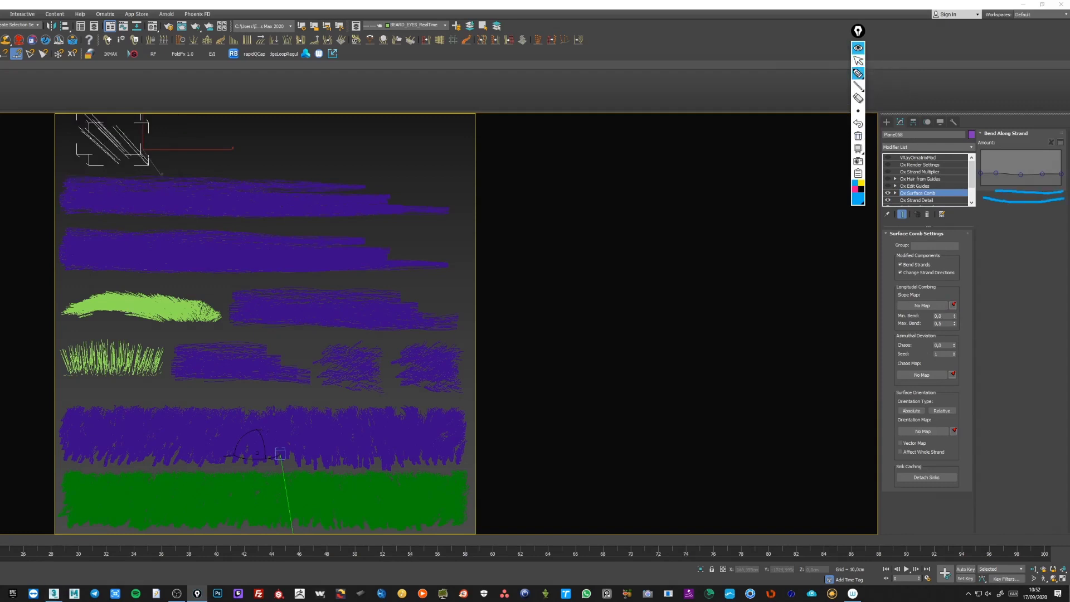
{"action": "left_click_drag", "start_coordinate": [613, 251], "coordinate": [756, 257]}
{"action": "left_click", "coordinate": [858, 60]}
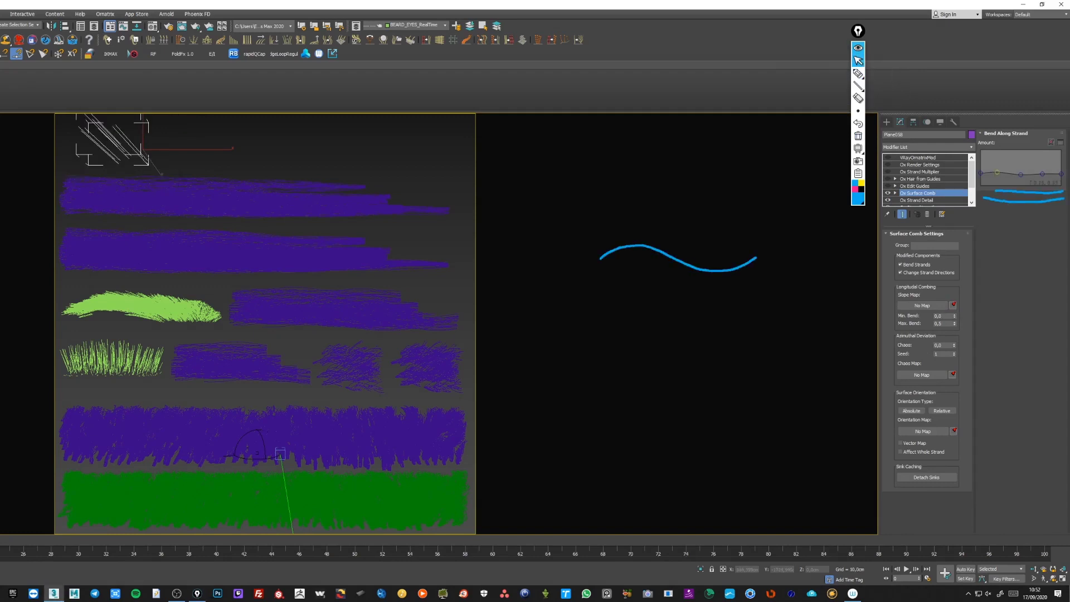
- Shape the Bend Along Strand curve into an S, set Chaos to 0,27, clear the annotations and lower Min. Bend
{"action": "mouse_move", "coordinate": [1000, 174]}
{"action": "left_mouse_down"}
{"action": "mouse_move", "coordinate": [997, 165]}
{"action": "mouse_move", "coordinate": [1043, 164]}
{"action": "mouse_move", "coordinate": [1040, 181]}
{"action": "left_mouse_up"}
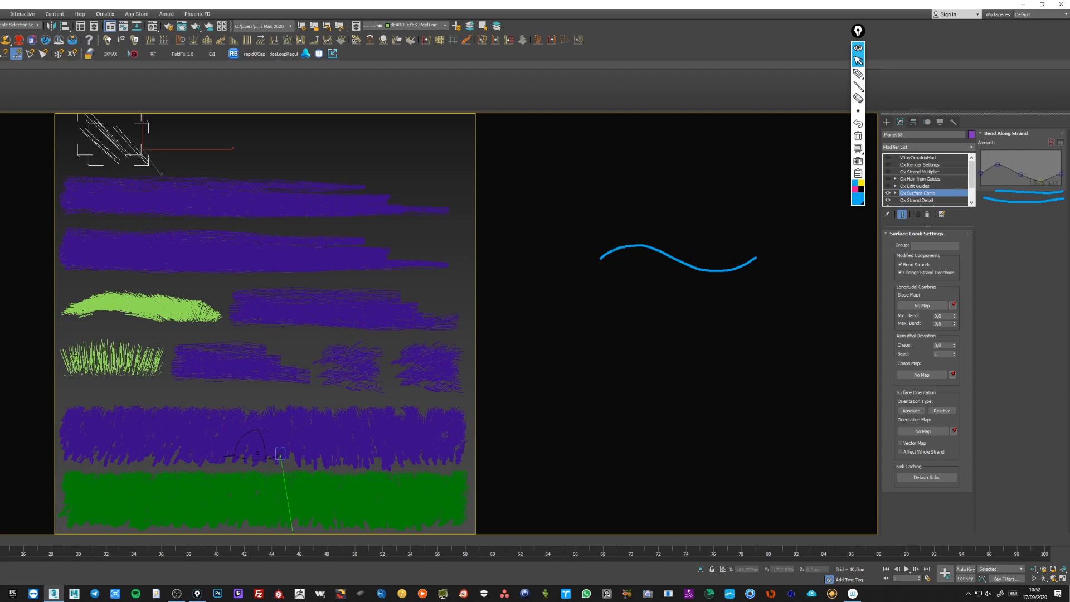
{"action": "left_click_drag", "start_coordinate": [953, 345], "coordinate": [953, 341]}
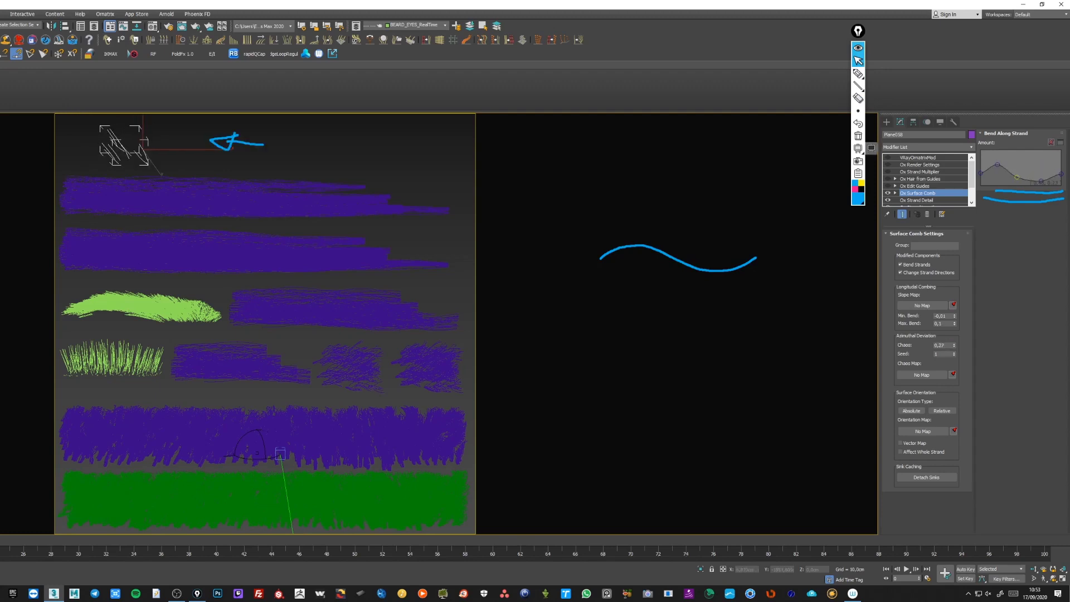
{"action": "left_click", "coordinate": [858, 136]}
{"action": "left_click_drag", "start_coordinate": [1016, 176], "coordinate": [1016, 177]}
{"action": "mouse_move", "coordinate": [954, 316]}
{"action": "left_mouse_down"}
{"action": "mouse_move", "coordinate": [953, 340]}
{"action": "mouse_move", "coordinate": [954, 329]}
{"action": "left_mouse_up"}
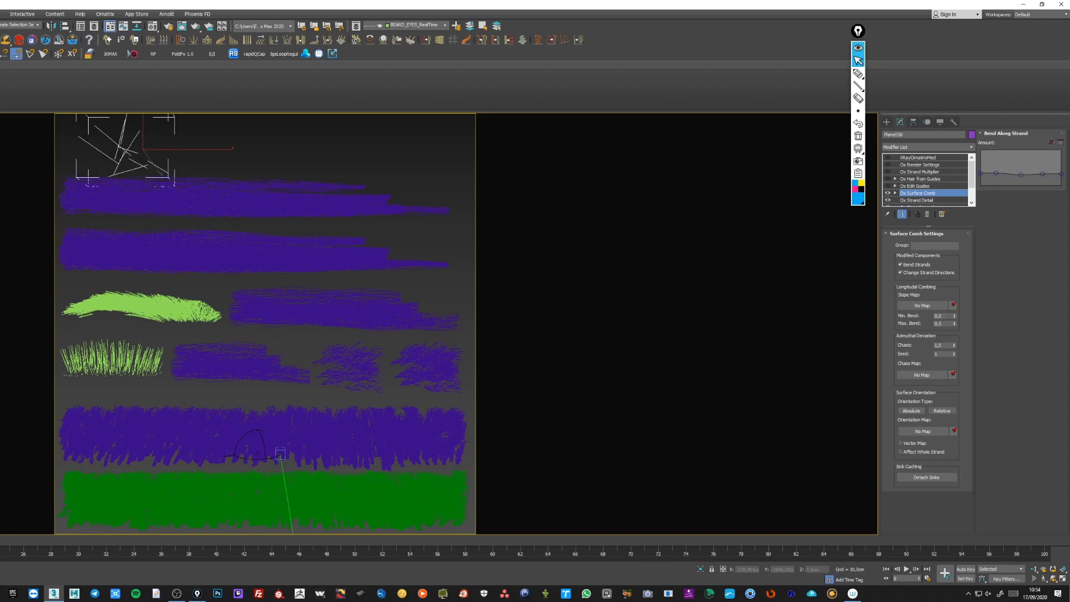
- Select the Ox Edit Guides modifier and shift the hair object slightly left and up with the Move tool
{"action": "left_click", "coordinate": [917, 185]}
{"action": "key", "text": "w"}
{"action": "left_click_drag", "start_coordinate": [158, 134], "coordinate": [115, 123]}
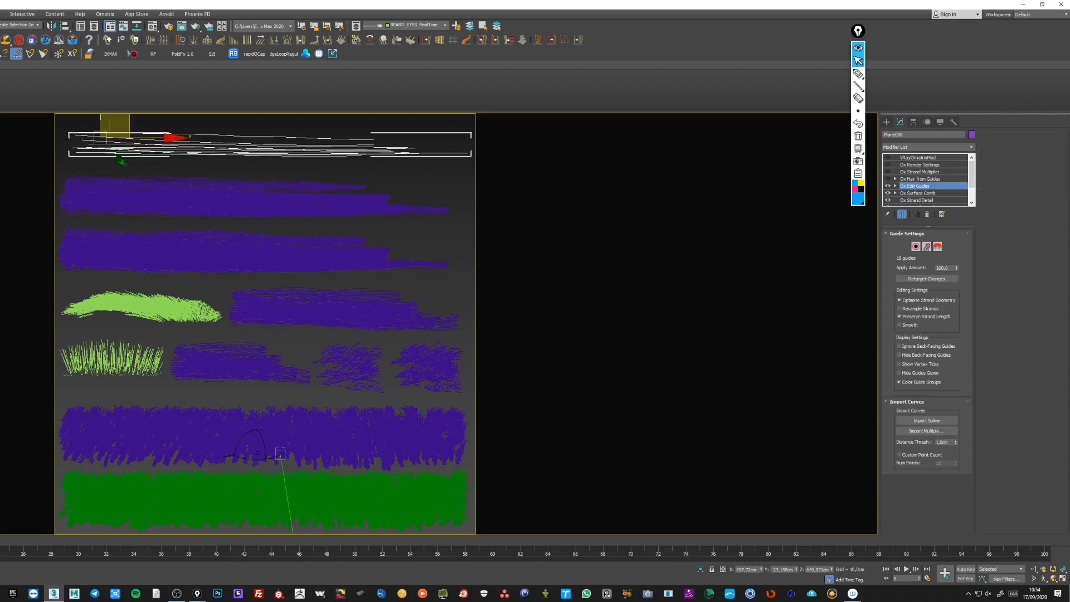
- Enter guide editing in Ox Edit Guides, reveal all the available brushes and mark the active one with an annotation
{"action": "left_click", "coordinate": [917, 157]}
{"action": "left_click", "coordinate": [915, 185]}
{"action": "left_click", "coordinate": [937, 247]}
{"action": "left_click", "coordinate": [858, 73]}
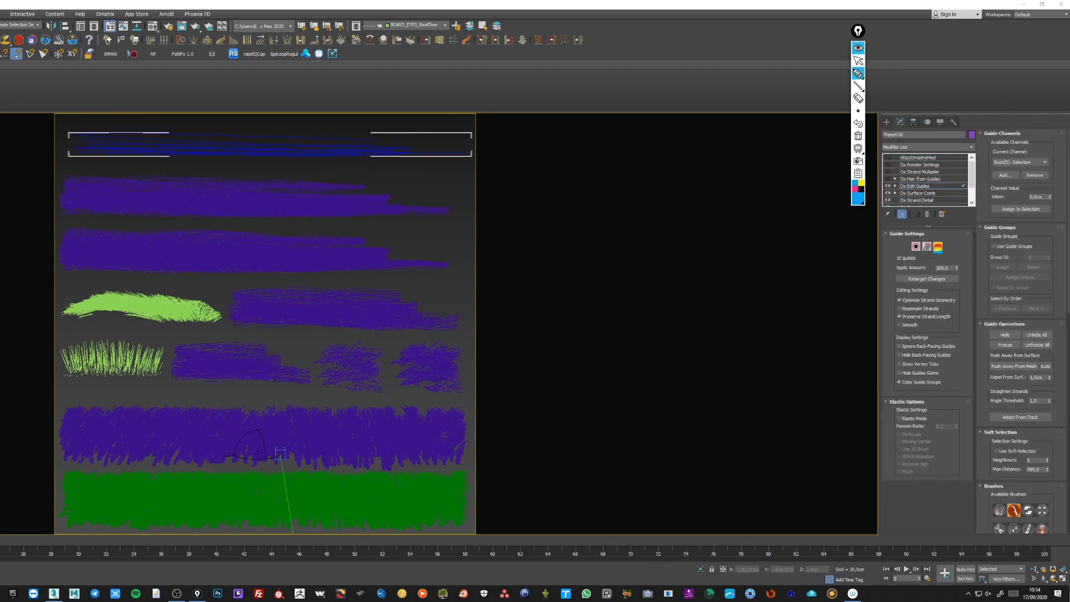
{"action": "left_click", "coordinate": [858, 61]}
{"action": "left_click", "coordinate": [999, 432]}
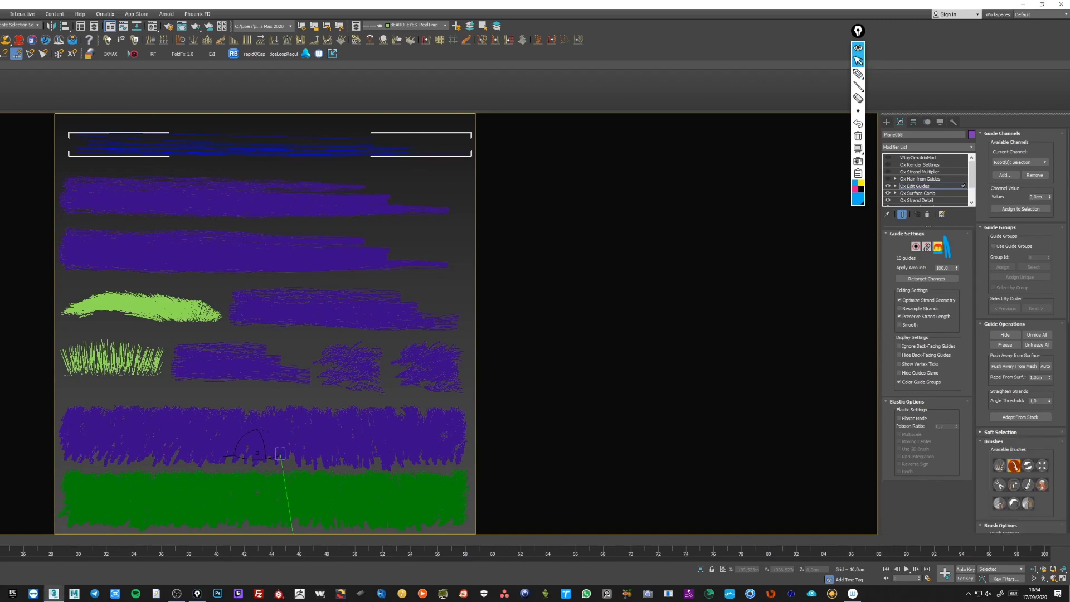
{"action": "left_click", "coordinate": [857, 73]}
{"action": "left_click_drag", "start_coordinate": [1008, 472], "coordinate": [1019, 472]}
- Brush the guides into a raised bump near mid-length and clear the annotations drawn over them
{"action": "left_click", "coordinate": [858, 60]}
{"action": "mouse_move", "coordinate": [143, 148]}
{"action": "left_mouse_down"}
{"action": "mouse_move", "coordinate": [230, 160]}
{"action": "mouse_move", "coordinate": [234, 142]}
{"action": "mouse_move", "coordinate": [366, 156]}
{"action": "mouse_move", "coordinate": [397, 144]}
{"action": "left_mouse_up"}
{"action": "mouse_move", "coordinate": [184, 140]}
{"action": "left_mouse_down"}
{"action": "mouse_move", "coordinate": [282, 147]}
{"action": "mouse_move", "coordinate": [300, 160]}
{"action": "left_mouse_up"}
{"action": "left_click", "coordinate": [857, 74]}
{"action": "mouse_move", "coordinate": [97, 153]}
{"action": "left_mouse_down"}
{"action": "mouse_move", "coordinate": [218, 167]}
{"action": "mouse_move", "coordinate": [415, 162]}
{"action": "left_mouse_up"}
{"action": "left_click", "coordinate": [858, 60]}
{"action": "left_click", "coordinate": [856, 135]}
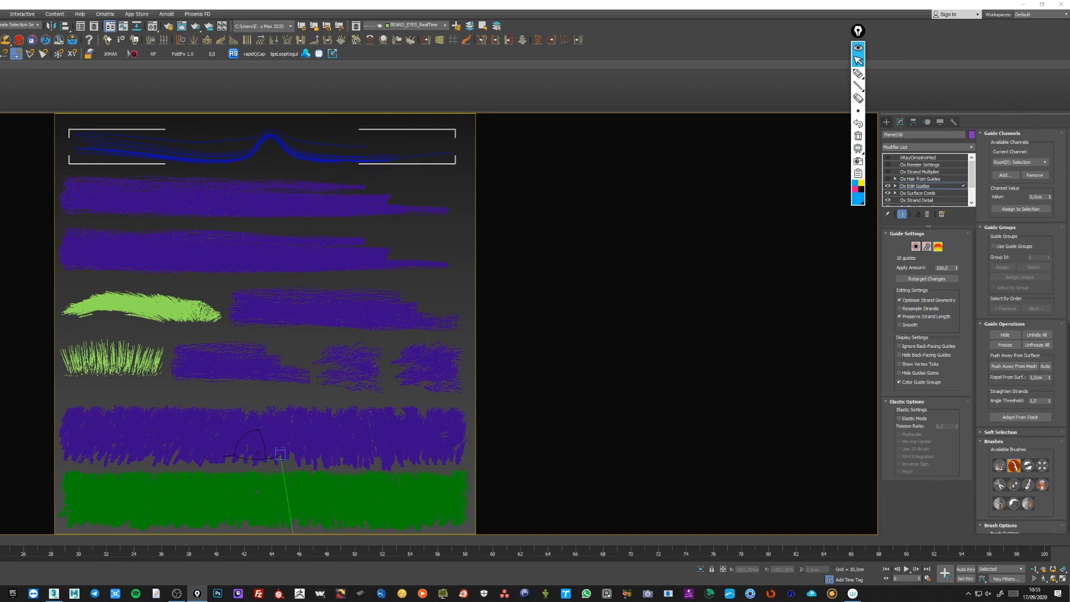
{"action": "left_click_drag", "start_coordinate": [287, 150], "coordinate": [269, 145]}
- Mark the bump with an arrow, sketch jagged versus smooth curves beside it, and activate the smoothing brush
{"action": "left_click", "coordinate": [858, 74]}
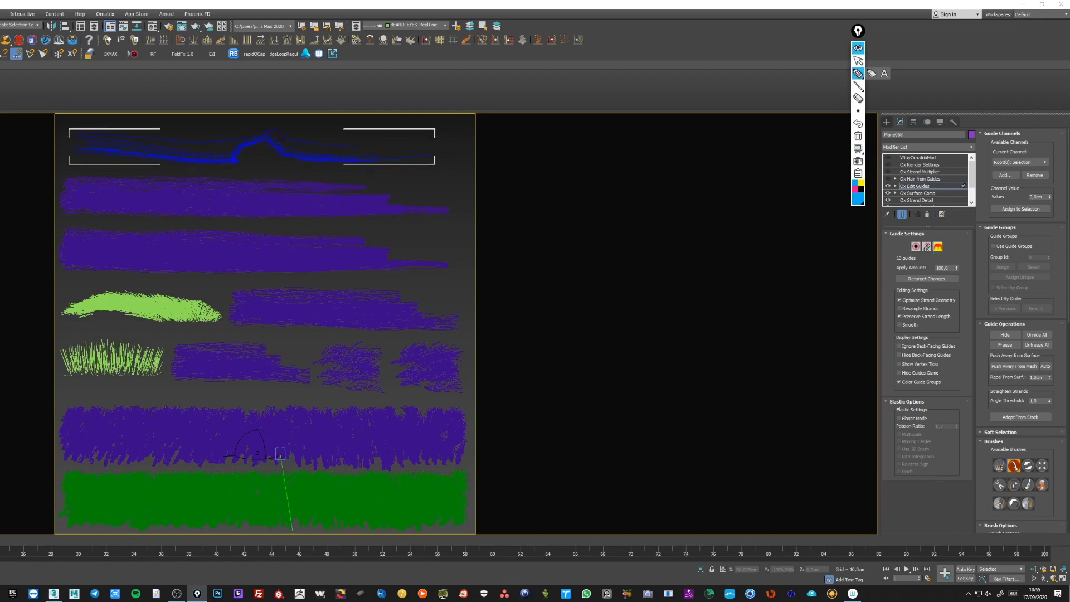
{"action": "left_click_drag", "start_coordinate": [334, 134], "coordinate": [286, 144]}
{"action": "left_click_drag", "start_coordinate": [610, 199], "coordinate": [638, 245]}
{"action": "left_click", "coordinate": [858, 60]}
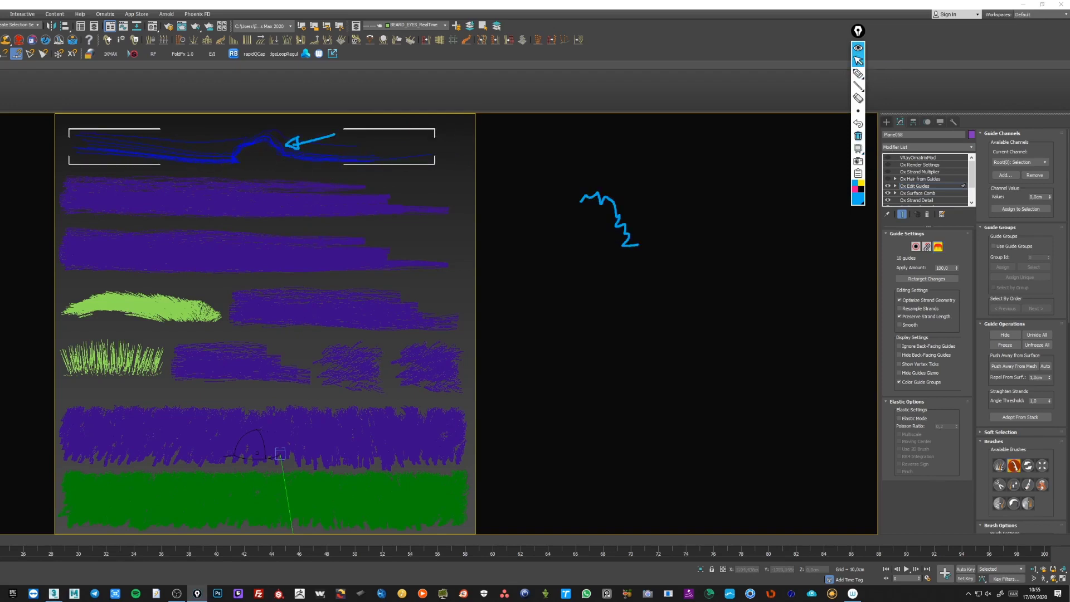
{"action": "left_click", "coordinate": [999, 503]}
{"action": "left_click", "coordinate": [857, 74]}
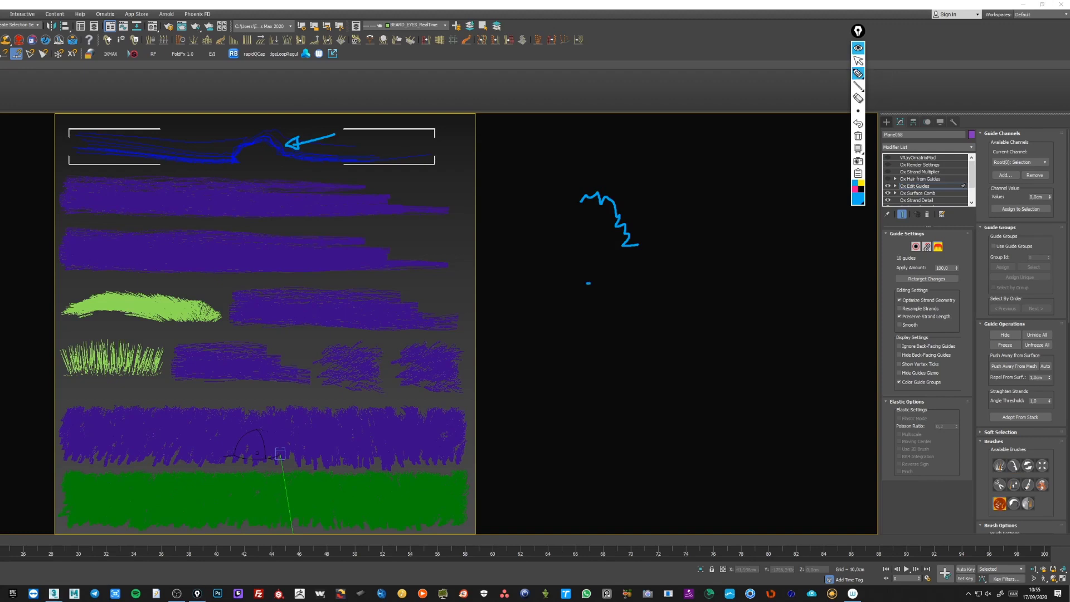
{"action": "left_click", "coordinate": [858, 61]}
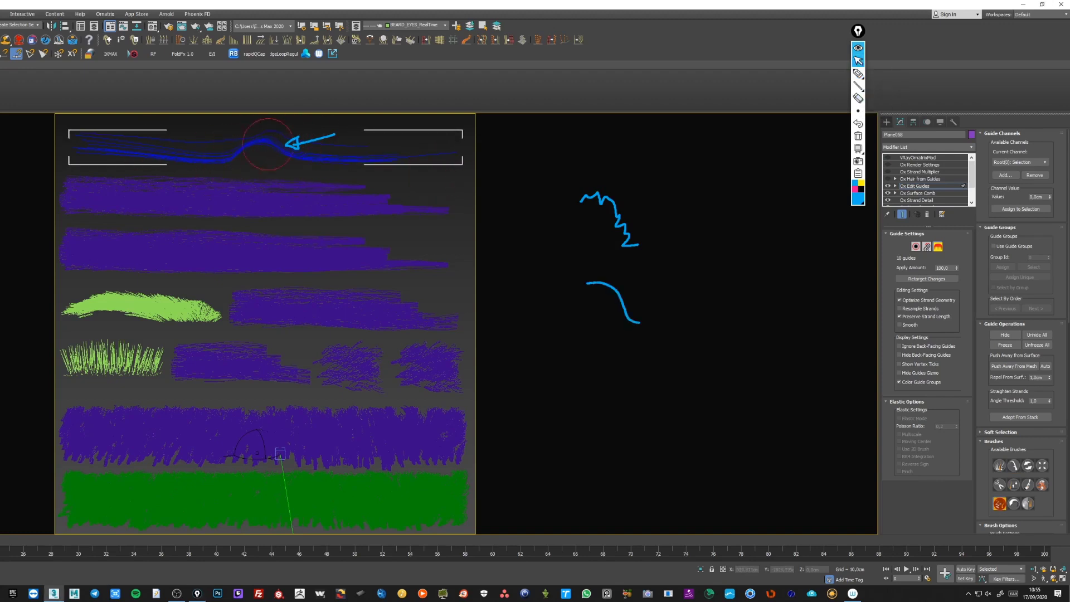
- Undo the last guide brush strokes and brush the guides nearly straight along their length
{"action": "key", "text": "ctrl+z"}
{"action": "key", "text": "ctrl+z"}
{"action": "key", "text": "ctrl+z"}
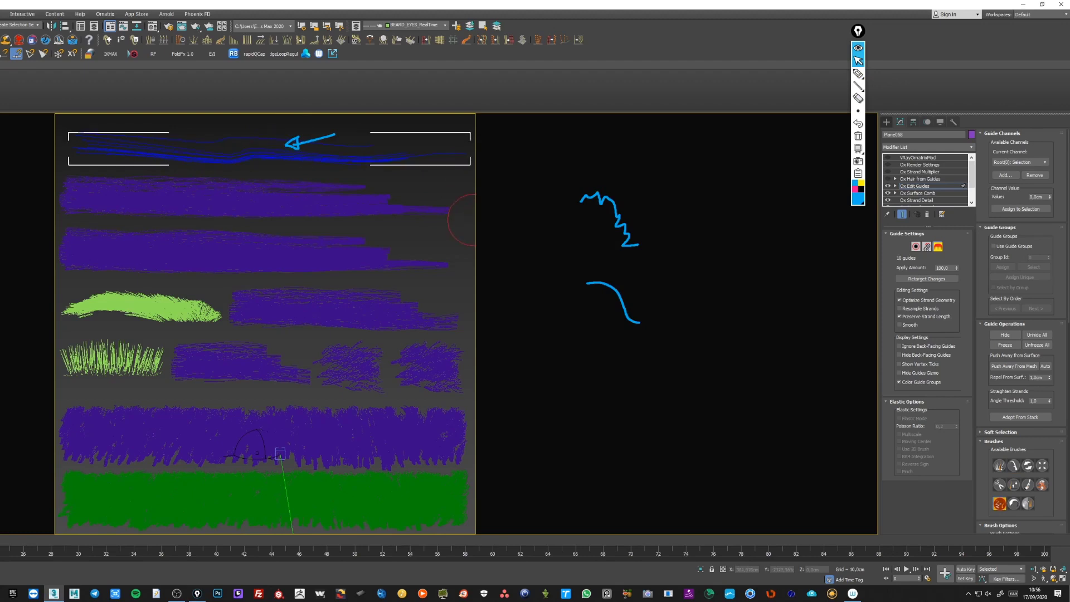
{"action": "left_click", "coordinate": [938, 246]}
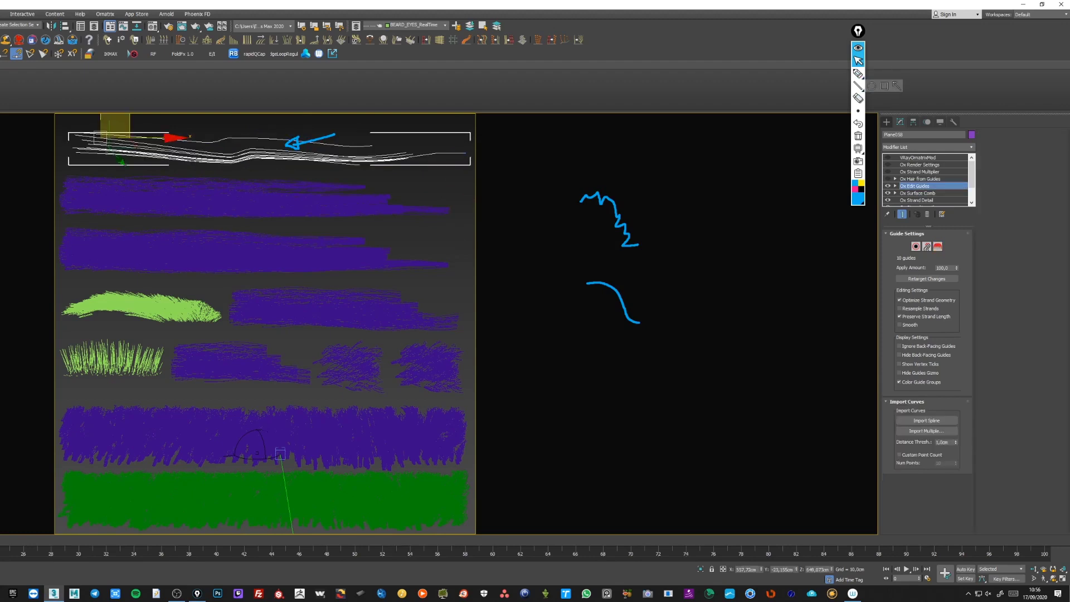
{"action": "left_click", "coordinate": [937, 246]}
{"action": "left_click_drag", "start_coordinate": [241, 157], "coordinate": [445, 148]}
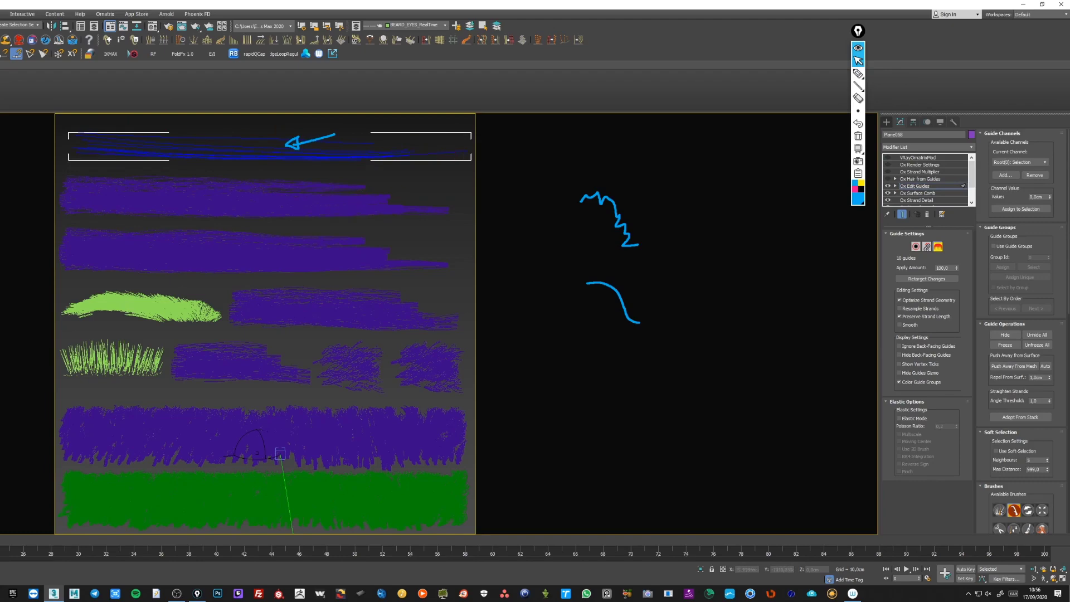
- Leave guide editing, enable and select Ox Hair From Guides for close viewing, and clear and hide the annotations
{"action": "left_click", "coordinate": [914, 186]}
{"action": "left_click", "coordinate": [920, 179]}
{"action": "left_click", "coordinate": [887, 179]}
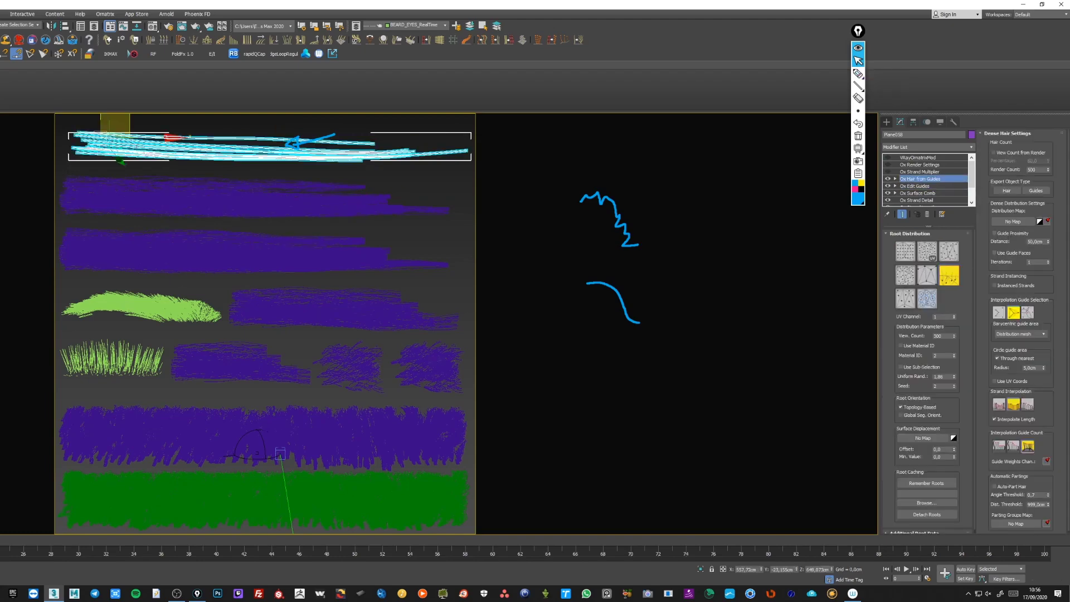
{"action": "key", "text": "p"}
{"action": "key", "text": "f"}
{"action": "scroll", "coordinate": [265, 357], "scroll_direction": "up", "scroll_amount": 5}
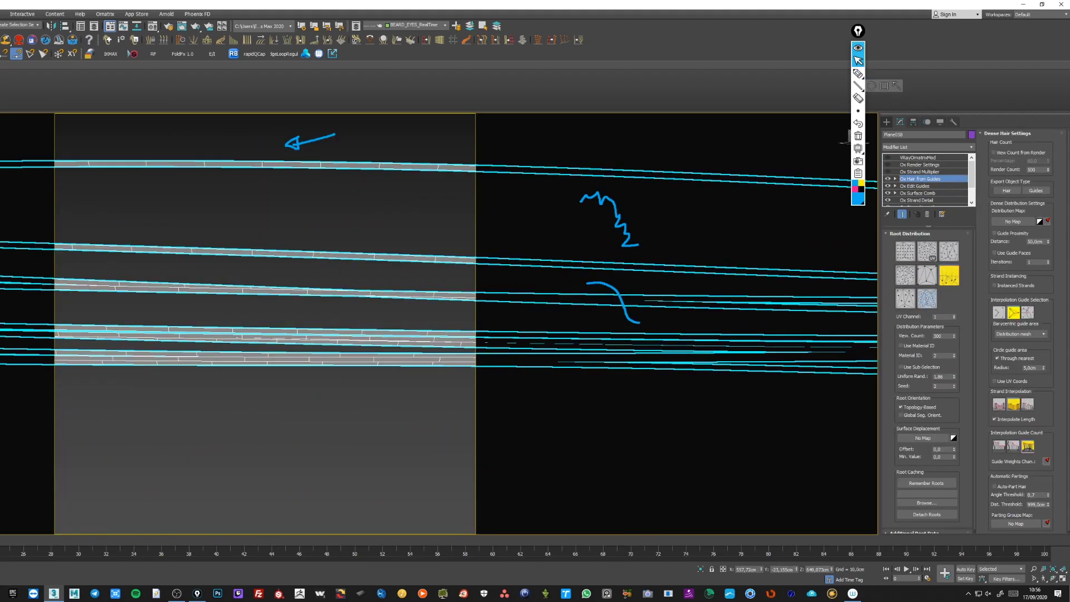
{"action": "left_click", "coordinate": [857, 135]}
{"action": "left_click", "coordinate": [857, 48]}
{"action": "scroll", "coordinate": [340, 289], "scroll_direction": "down", "scroll_amount": 3}
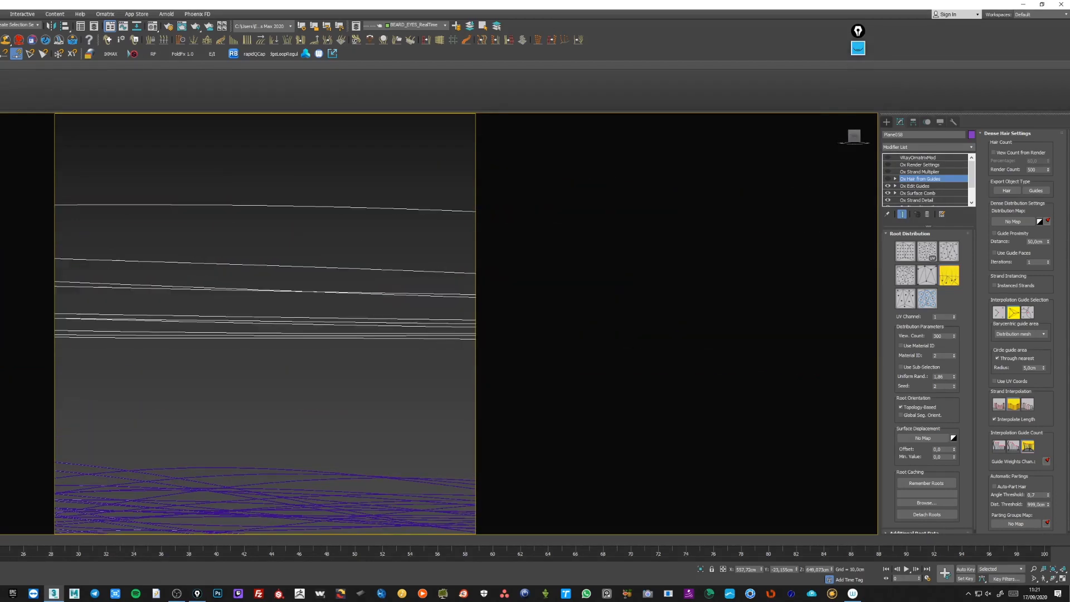
- Show the drawing overlay, label the thin strands "GUIDE" with a blue arrow, and clear the annotation
{"action": "left_click", "coordinate": [857, 48]}
{"action": "left_click", "coordinate": [858, 73]}
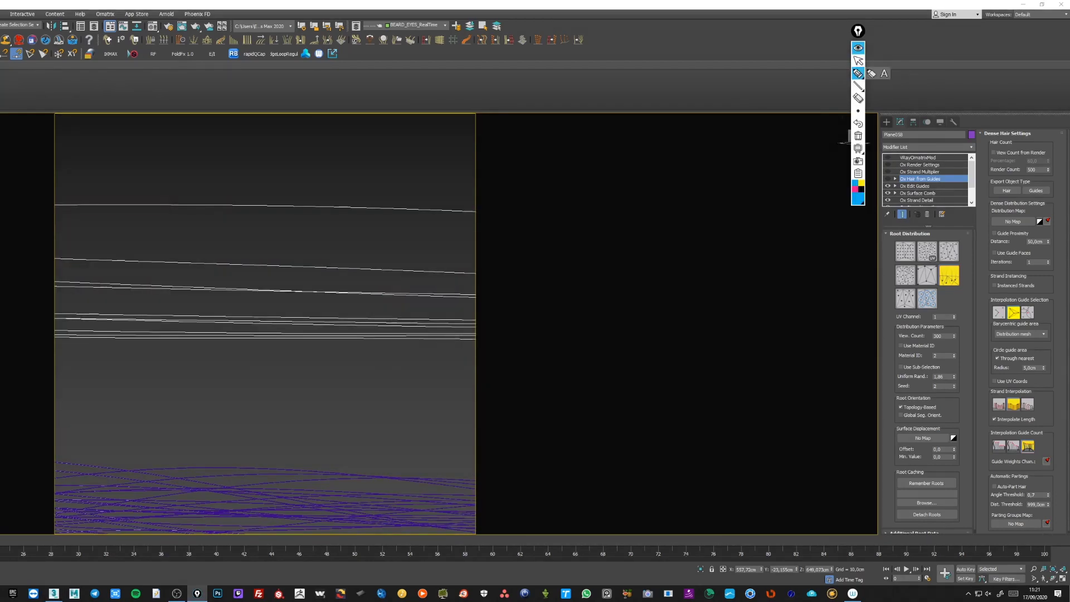
{"action": "mouse_move", "coordinate": [524, 188]}
{"action": "left_mouse_down"}
{"action": "mouse_move", "coordinate": [429, 204]}
{"action": "mouse_move", "coordinate": [444, 210]}
{"action": "left_mouse_up"}
{"action": "left_click_drag", "start_coordinate": [552, 181], "coordinate": [564, 188]}
{"action": "left_click_drag", "start_coordinate": [569, 183], "coordinate": [592, 183]}
{"action": "mouse_move", "coordinate": [608, 181]}
{"action": "left_mouse_down"}
{"action": "mouse_move", "coordinate": [608, 198]}
{"action": "mouse_move", "coordinate": [635, 201]}
{"action": "left_mouse_up"}
{"action": "left_click_drag", "start_coordinate": [636, 182], "coordinate": [621, 206]}
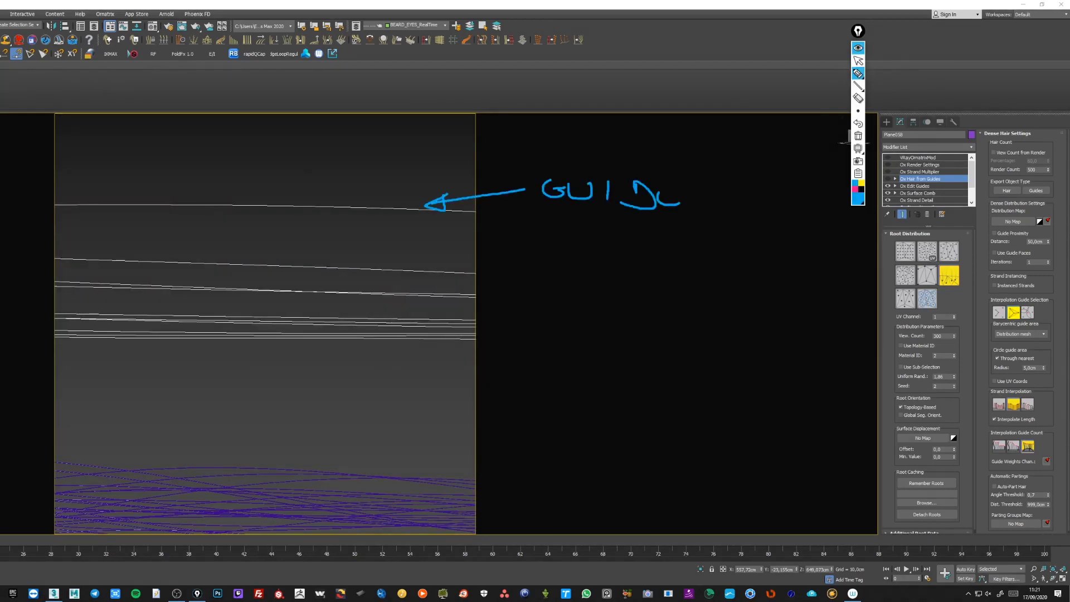
{"action": "left_click_drag", "start_coordinate": [678, 183], "coordinate": [679, 208]}
{"action": "left_click_drag", "start_coordinate": [701, 183], "coordinate": [684, 210]}
{"action": "left_click", "coordinate": [858, 136]}
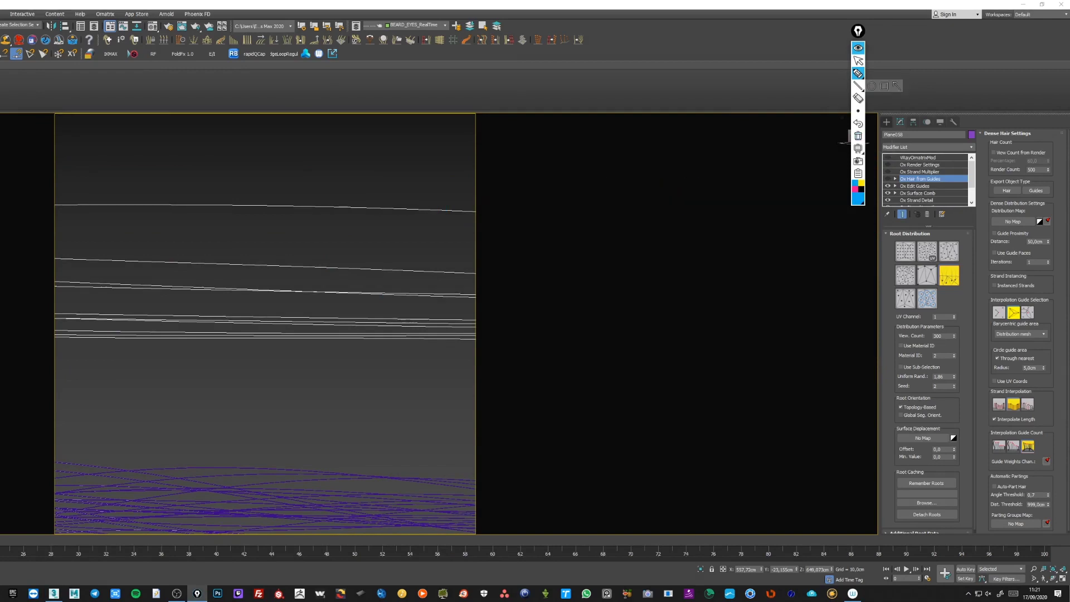
- Enable Ox Hair From Guides, label the generated strands "HAIR" in pink, and clear the annotation
{"action": "left_click", "coordinate": [858, 61]}
{"action": "left_click", "coordinate": [888, 179]}
{"action": "left_click", "coordinate": [858, 73]}
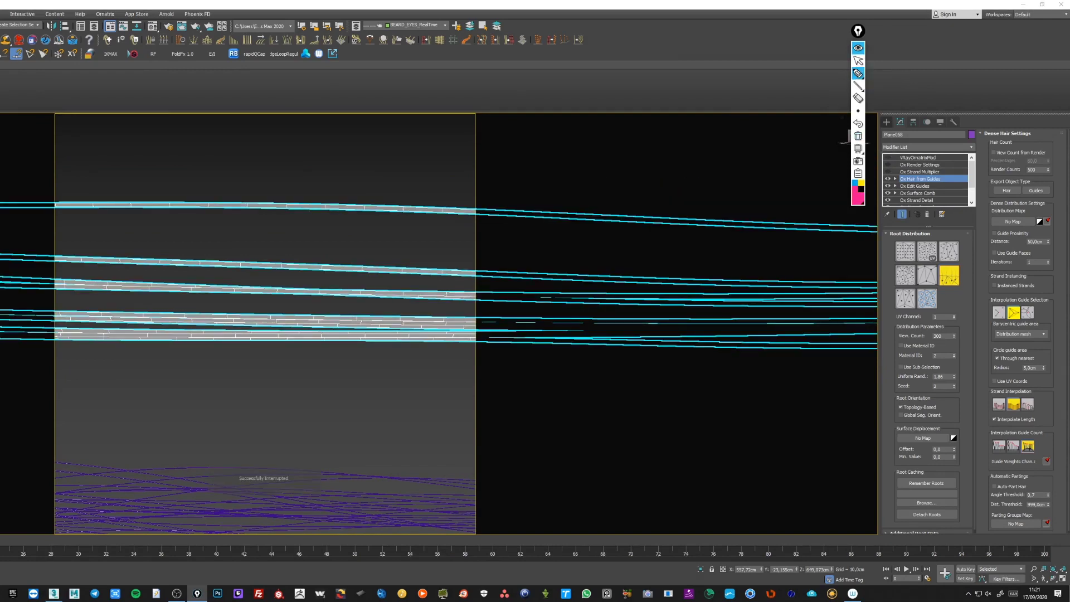
{"action": "left_click_drag", "start_coordinate": [547, 165], "coordinate": [548, 182]}
{"action": "left_click_drag", "start_coordinate": [548, 173], "coordinate": [556, 184]}
{"action": "mouse_move", "coordinate": [565, 174]}
{"action": "left_mouse_down"}
{"action": "mouse_move", "coordinate": [575, 188]}
{"action": "mouse_move", "coordinate": [611, 187]}
{"action": "left_mouse_up"}
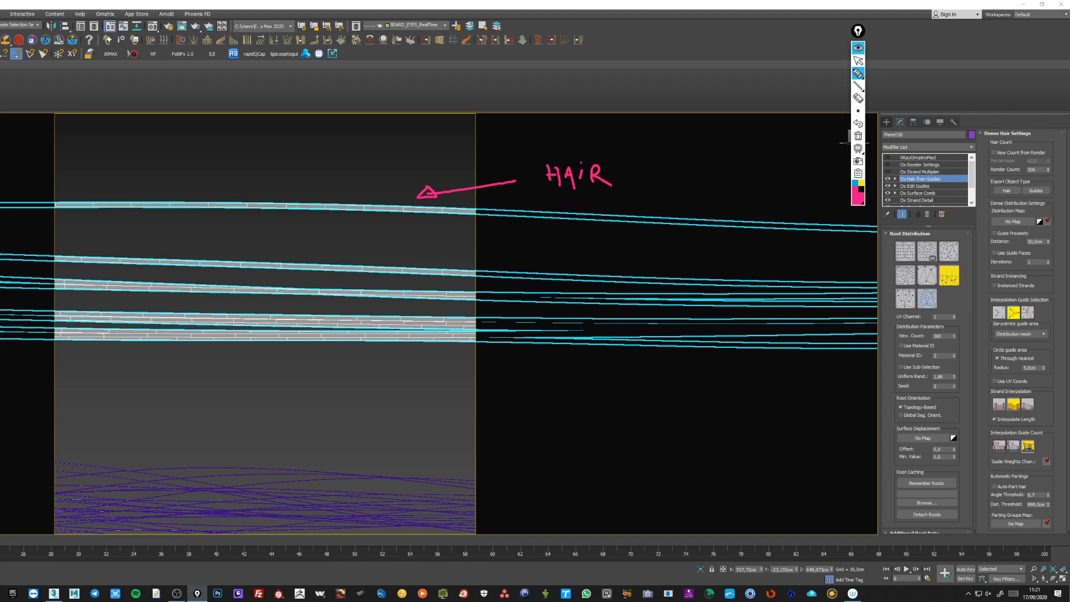
{"action": "left_click", "coordinate": [858, 135]}
- Underline View Count in pink and Render Count in blue in the Hair From Guides settings
{"action": "left_click", "coordinate": [858, 73]}
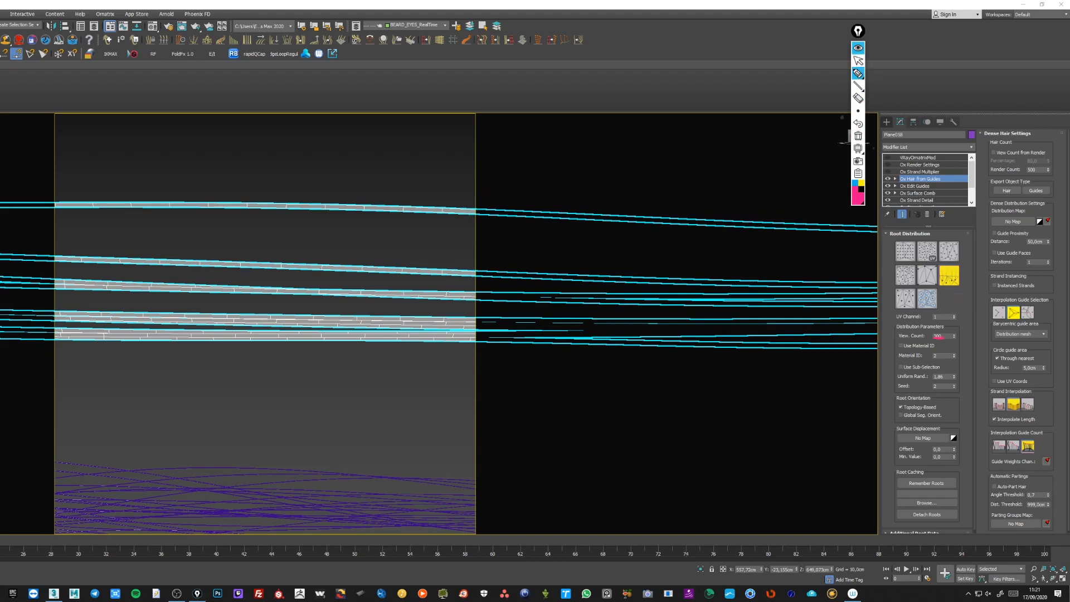
{"action": "left_click", "coordinate": [854, 182]}
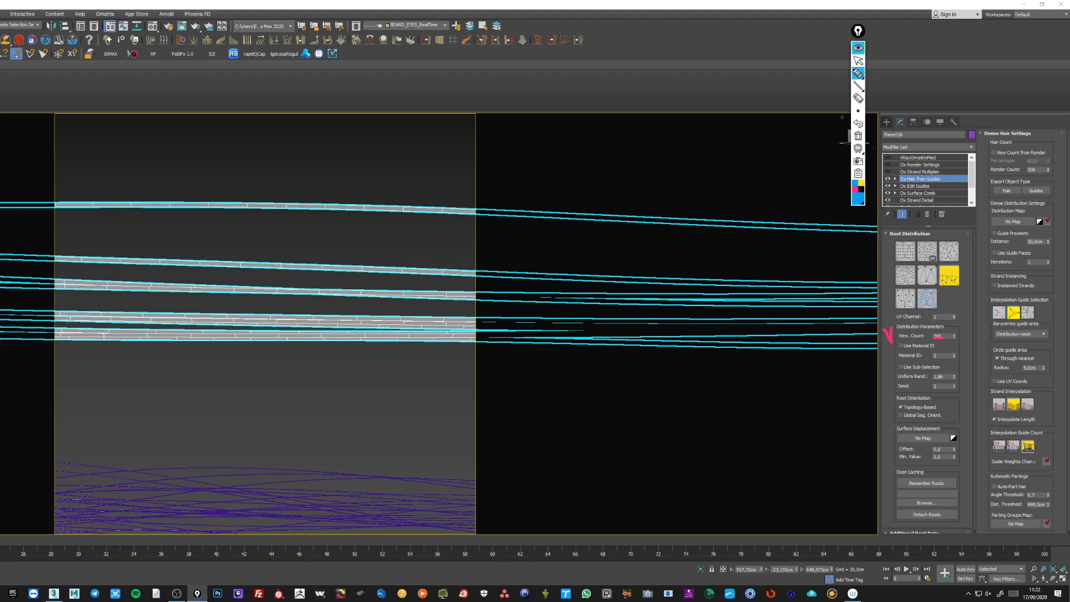
{"action": "left_click", "coordinate": [854, 189]}
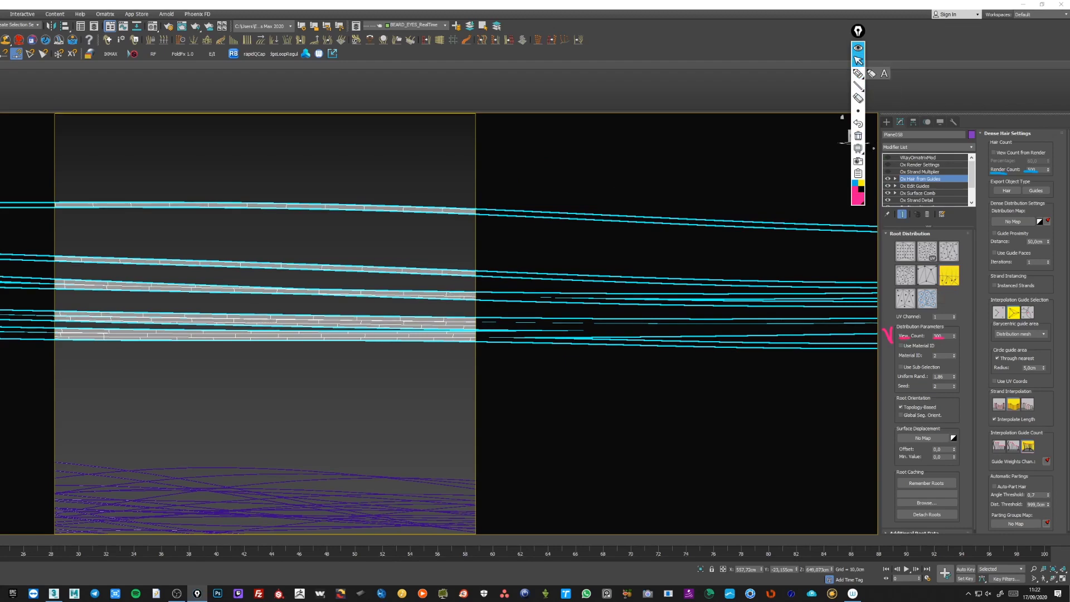
- Enable and select the Ox Strand Multiplier modifier and examine the multiplied strands up close
{"action": "left_click", "coordinate": [919, 171]}
{"action": "scroll", "coordinate": [262, 253], "scroll_direction": "down", "scroll_amount": 4}
{"action": "scroll", "coordinate": [223, 233], "scroll_direction": "up", "scroll_amount": 4}
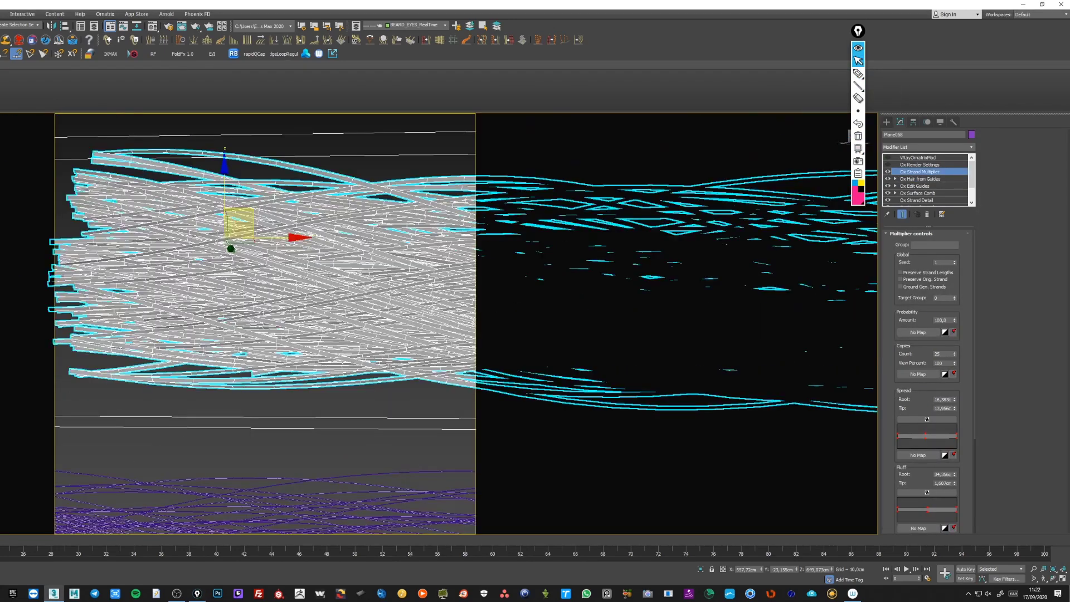
{"action": "scroll", "coordinate": [282, 254], "scroll_direction": "down", "scroll_amount": 4}
{"action": "scroll", "coordinate": [273, 251], "scroll_direction": "up", "scroll_amount": 4}
{"action": "scroll", "coordinate": [273, 251], "scroll_direction": "down", "scroll_amount": 4}
{"action": "scroll", "coordinate": [273, 250], "scroll_direction": "up", "scroll_amount": 4}
- Annotate the multiplier's Copies Count in pink with an underlined "EXP: 5" note and an arrow to the setting
{"action": "left_click", "coordinate": [858, 73]}
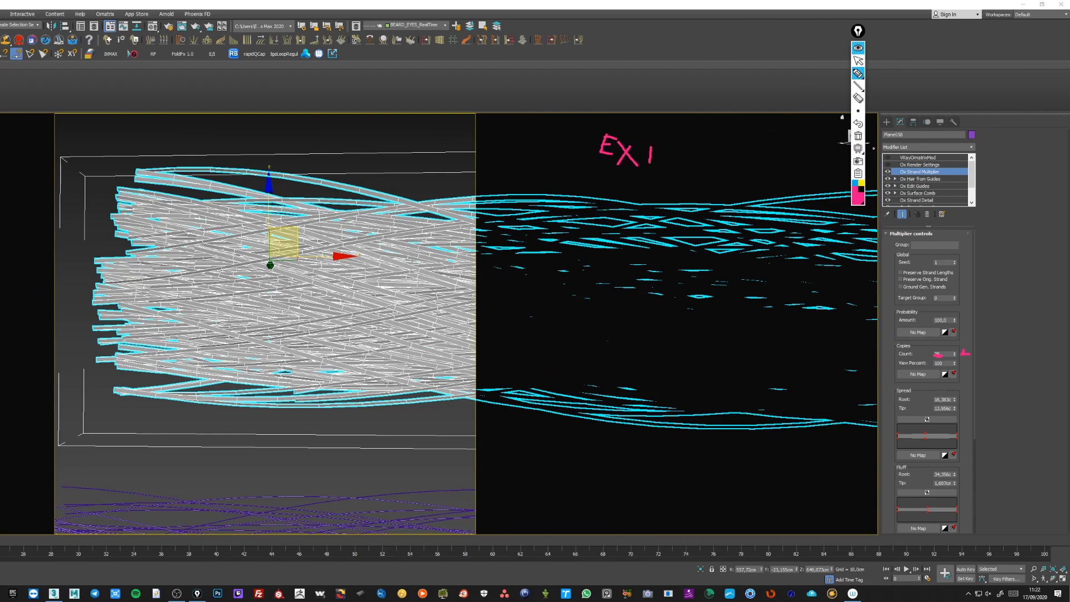
{"action": "left_click_drag", "start_coordinate": [650, 146], "coordinate": [647, 155]}
{"action": "mouse_move", "coordinate": [724, 149]}
{"action": "left_mouse_down"}
{"action": "mouse_move", "coordinate": [707, 167]}
{"action": "mouse_move", "coordinate": [732, 173]}
{"action": "mouse_move", "coordinate": [903, 351]}
{"action": "left_mouse_up"}
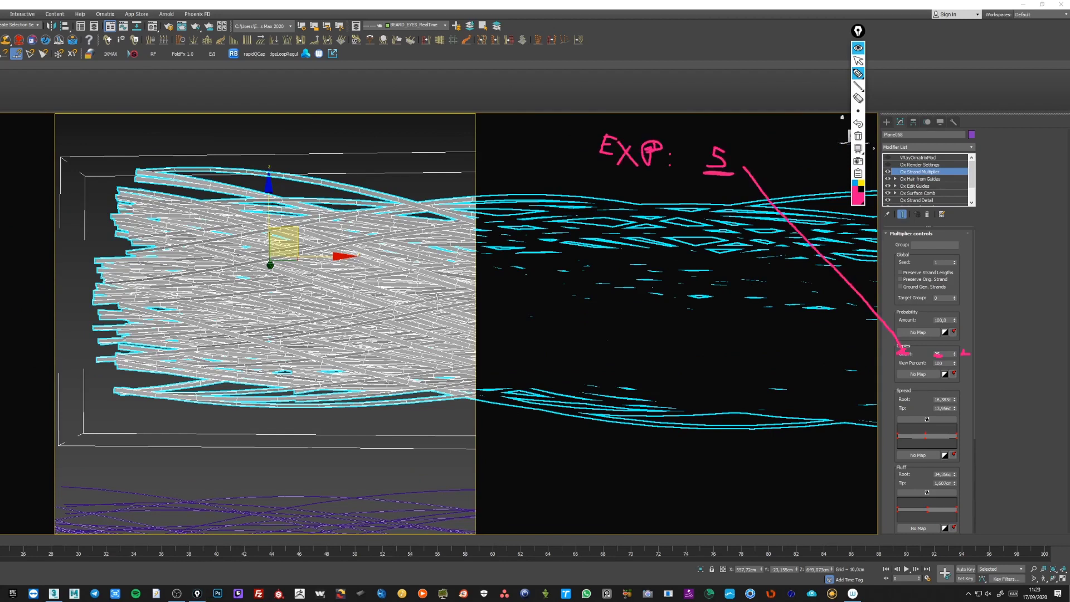
- Erase the long arrow between the underlined 5 and the Copies Count, and return to the pen
{"action": "left_click", "coordinate": [858, 98]}
{"action": "left_click", "coordinate": [858, 298]}
{"action": "left_click", "coordinate": [858, 74]}
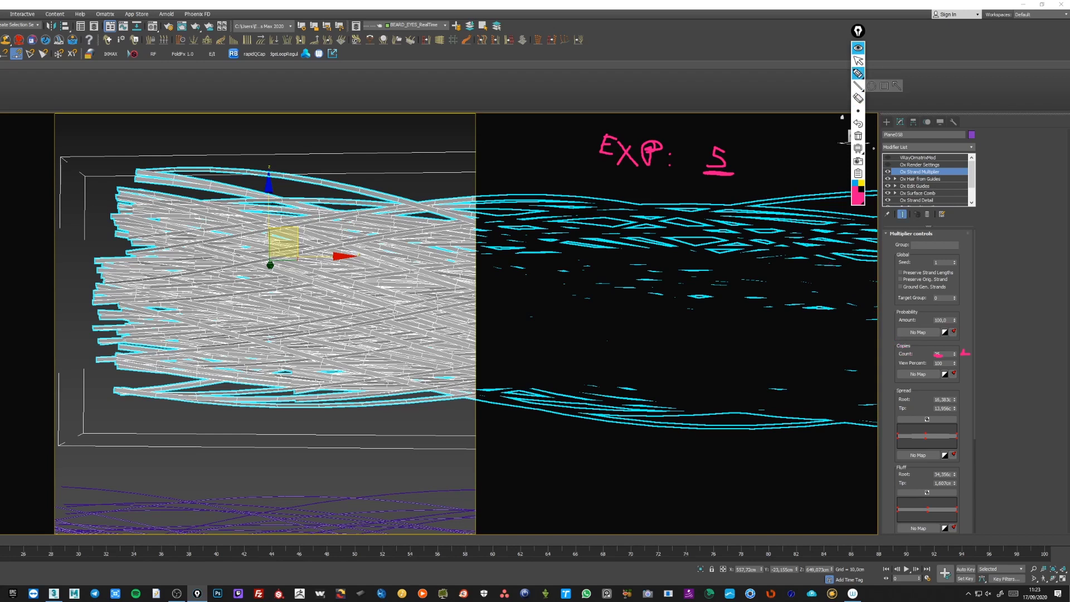
- Sketch one pink strand with five blue copies fanning out from its root, numbered 1 to 5
{"action": "left_click_drag", "start_coordinate": [630, 335], "coordinate": [772, 329]}
{"action": "left_click", "coordinate": [854, 183]}
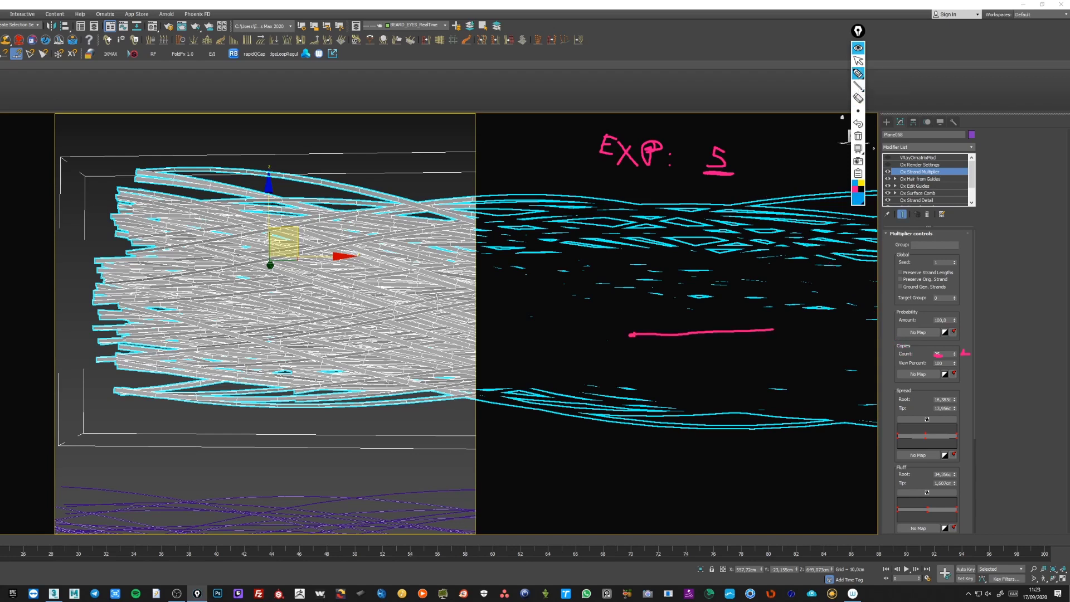
{"action": "left_click_drag", "start_coordinate": [630, 334], "coordinate": [734, 315]}
{"action": "mouse_move", "coordinate": [629, 334]}
{"action": "left_mouse_down"}
{"action": "mouse_move", "coordinate": [740, 341]}
{"action": "mouse_move", "coordinate": [729, 356]}
{"action": "left_mouse_up"}
{"action": "left_click_drag", "start_coordinate": [630, 335], "coordinate": [734, 391]}
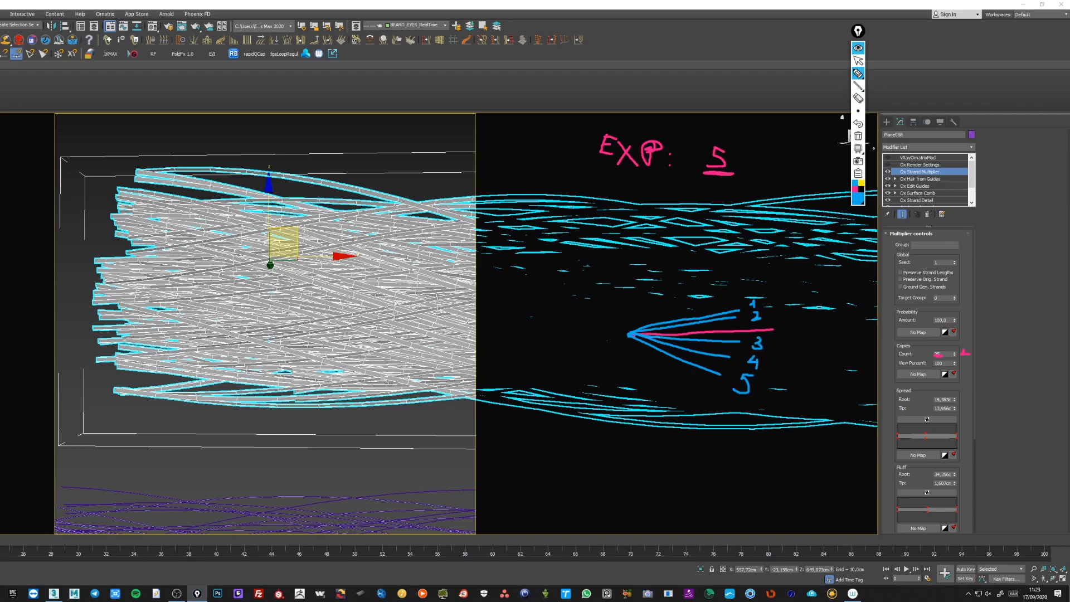
- Clear the annotations, then underline the multiplier's Twist setting and circle its value in blue
{"action": "left_click", "coordinate": [858, 60]}
{"action": "left_click", "coordinate": [858, 136]}
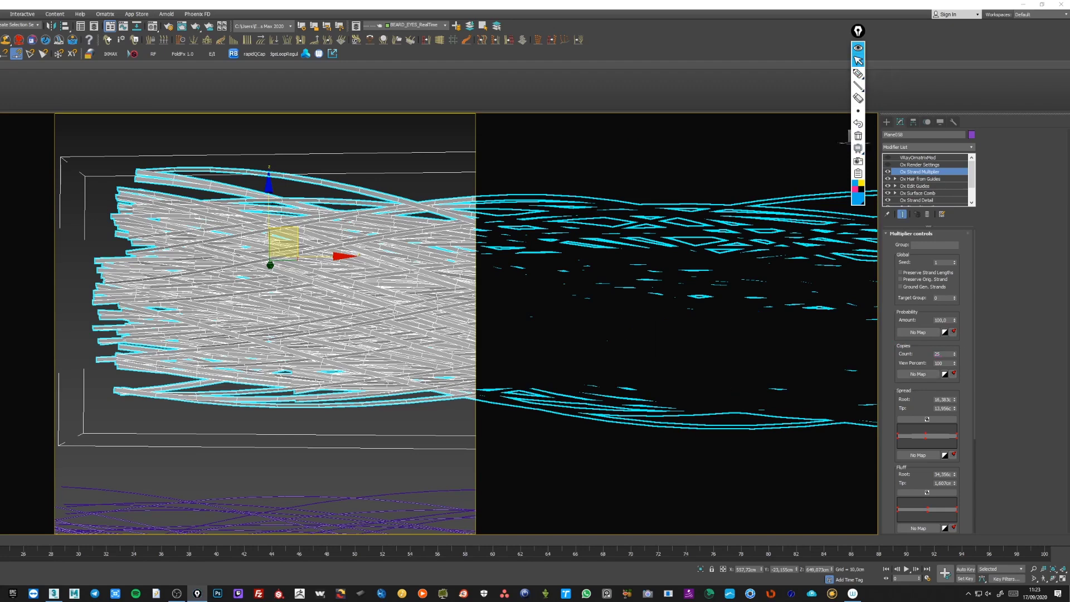
{"action": "left_click", "coordinate": [858, 73]}
{"action": "left_click", "coordinate": [858, 60]}
{"action": "left_click_drag", "start_coordinate": [973, 334], "coordinate": [974, 428]}
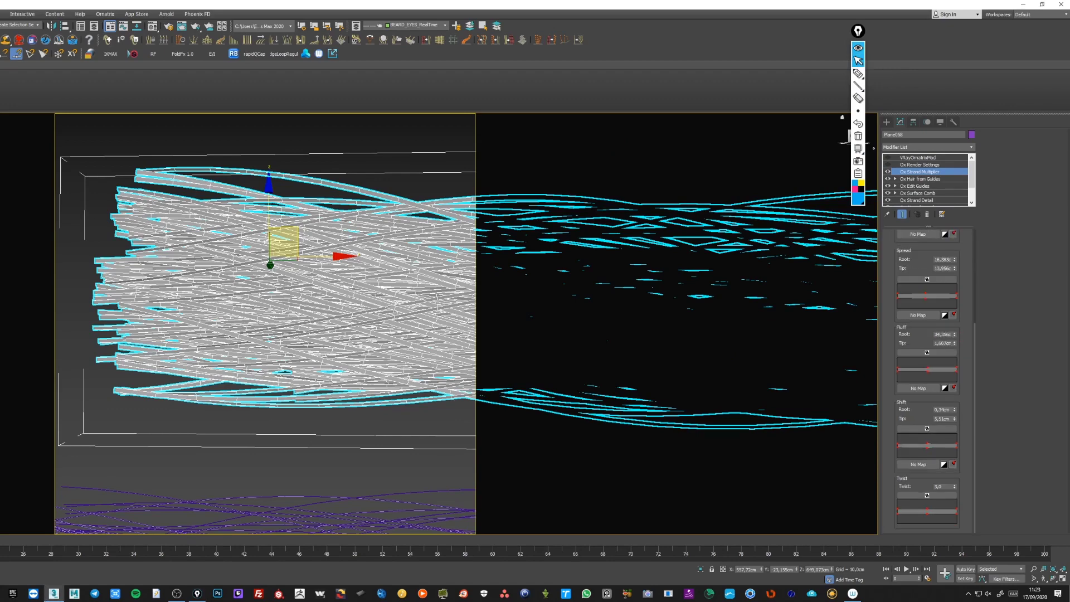
{"action": "left_click", "coordinate": [858, 74]}
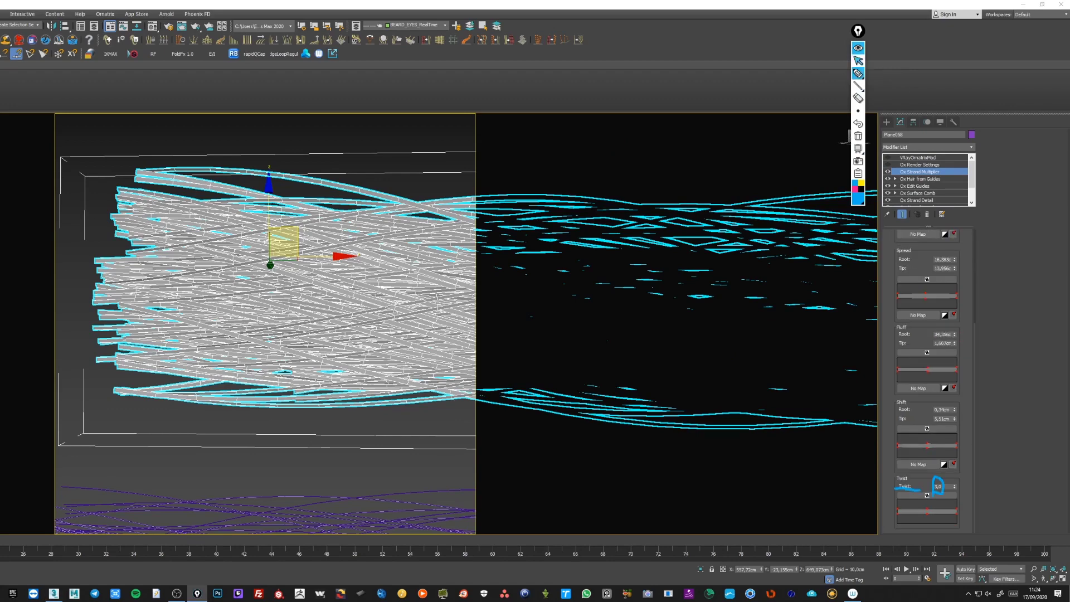
- Reset the multiplier's Twist to zero and raise it again to compare its effect on the strands
{"action": "left_click", "coordinate": [858, 60]}
{"action": "right_click", "coordinate": [953, 486]}
{"action": "scroll", "coordinate": [128, 296], "scroll_direction": "down", "scroll_amount": 7}
{"action": "middle_click_drag", "start_coordinate": [128, 295], "coordinate": [85, 213]}
{"action": "left_click", "coordinate": [954, 485]}
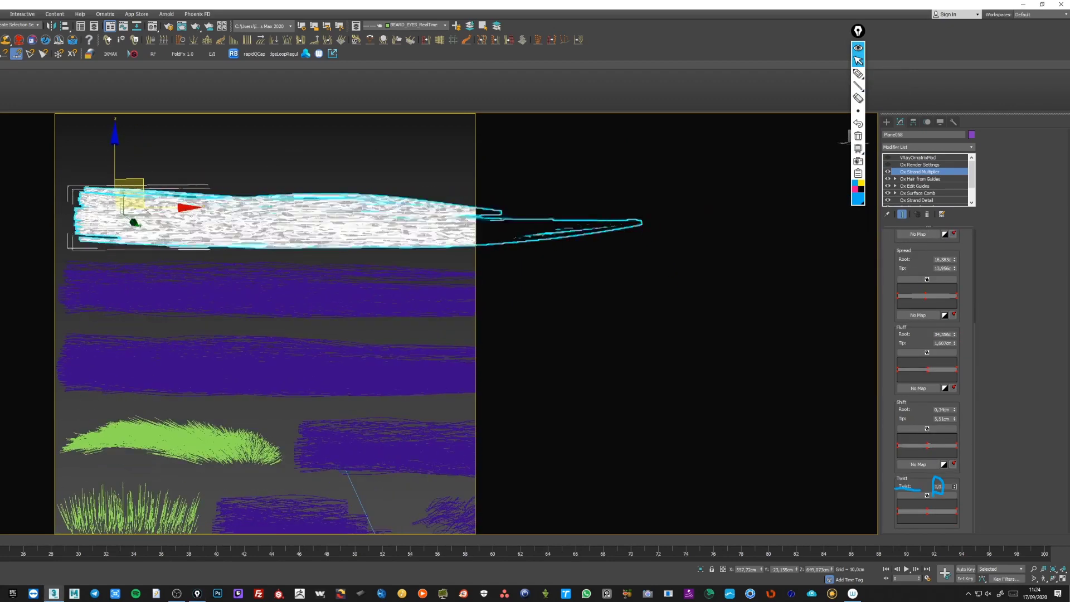
{"action": "left_click_drag", "start_coordinate": [954, 486], "coordinate": [953, 460]}
{"action": "scroll", "coordinate": [188, 184], "scroll_direction": "up", "scroll_amount": 6}
{"action": "scroll", "coordinate": [250, 259], "scroll_direction": "up", "scroll_amount": 4}
- Set the strand multiplier's Twist to 3 and clear the annotations
{"action": "right_click", "coordinate": [954, 486]}
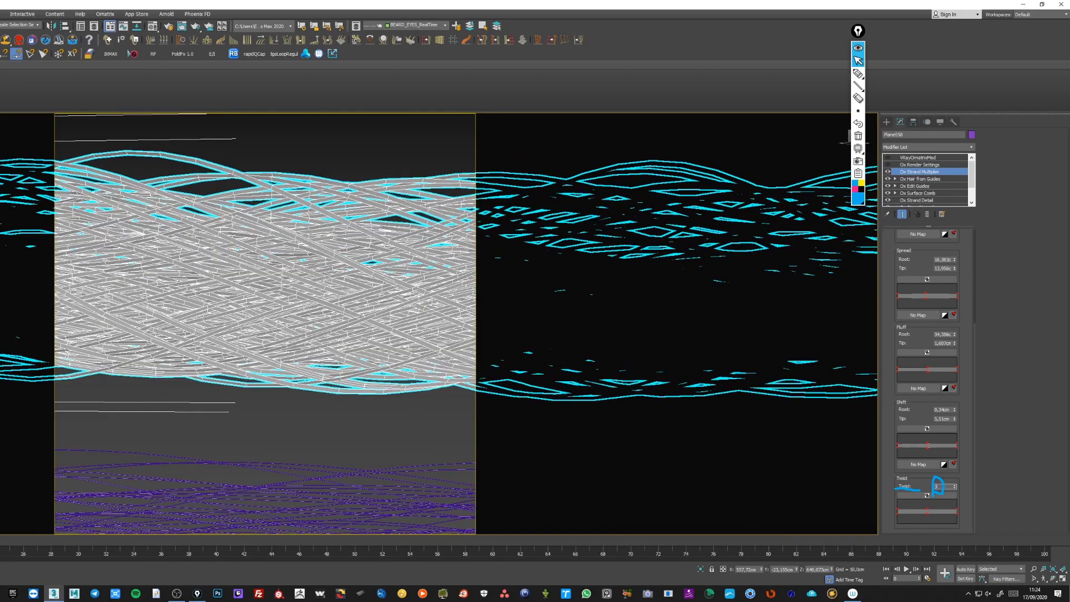
{"action": "key", "text": "Return"}
{"action": "scroll", "coordinate": [280, 274], "scroll_direction": "down", "scroll_amount": 6}
{"action": "left_click", "coordinate": [858, 135]}
- Enable and select the Ox Render Settings modifier on the uppermost hair card and examine its strands up close
{"action": "left_click", "coordinate": [887, 164]}
{"action": "left_click", "coordinate": [920, 164]}
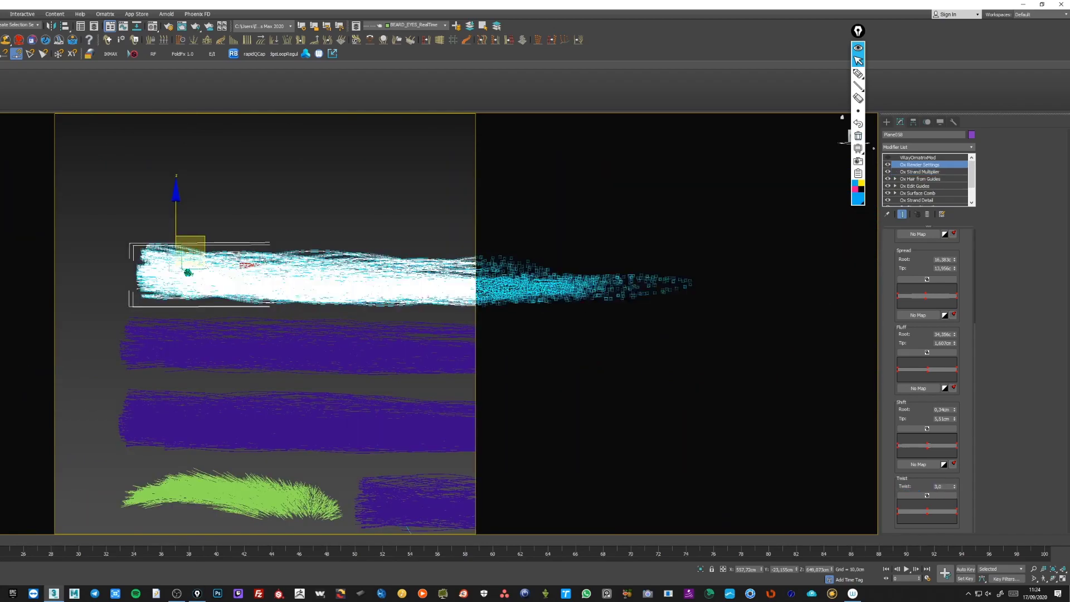
{"action": "scroll", "coordinate": [277, 266], "scroll_direction": "up", "scroll_amount": 6}
{"action": "scroll", "coordinate": [279, 268], "scroll_direction": "down", "scroll_amount": 6}
{"action": "scroll", "coordinate": [297, 269], "scroll_direction": "up", "scroll_amount": 6}
{"action": "left_click", "coordinate": [297, 269]}
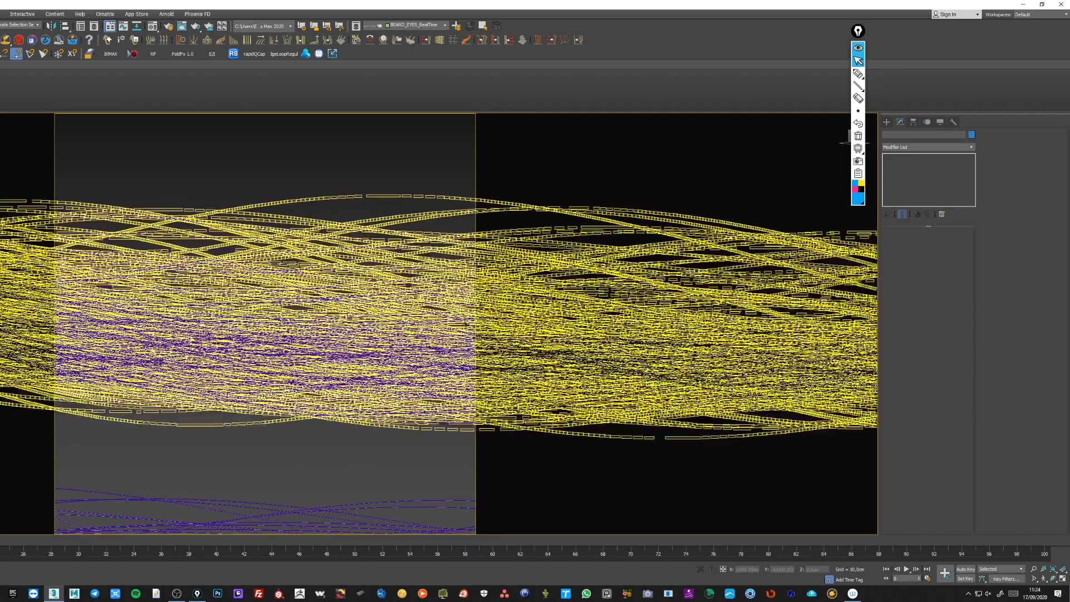
{"action": "left_click", "coordinate": [297, 269]}
{"action": "scroll", "coordinate": [296, 269], "scroll_direction": "up", "scroll_amount": 4}
- Adjust the root and tip points of the Hair Radius profile curve and compare the strand thickness
{"action": "mouse_move", "coordinate": [886, 343]}
{"action": "left_mouse_down"}
{"action": "mouse_move", "coordinate": [887, 322]}
{"action": "mouse_move", "coordinate": [886, 339]}
{"action": "left_mouse_up"}
{"action": "mouse_move", "coordinate": [967, 354]}
{"action": "left_mouse_down"}
{"action": "mouse_move", "coordinate": [967, 334]}
{"action": "mouse_move", "coordinate": [967, 353]}
{"action": "left_mouse_up"}
{"action": "scroll", "coordinate": [237, 293], "scroll_direction": "down", "scroll_amount": 10}
{"action": "scroll", "coordinate": [445, 300], "scroll_direction": "up", "scroll_amount": 10}
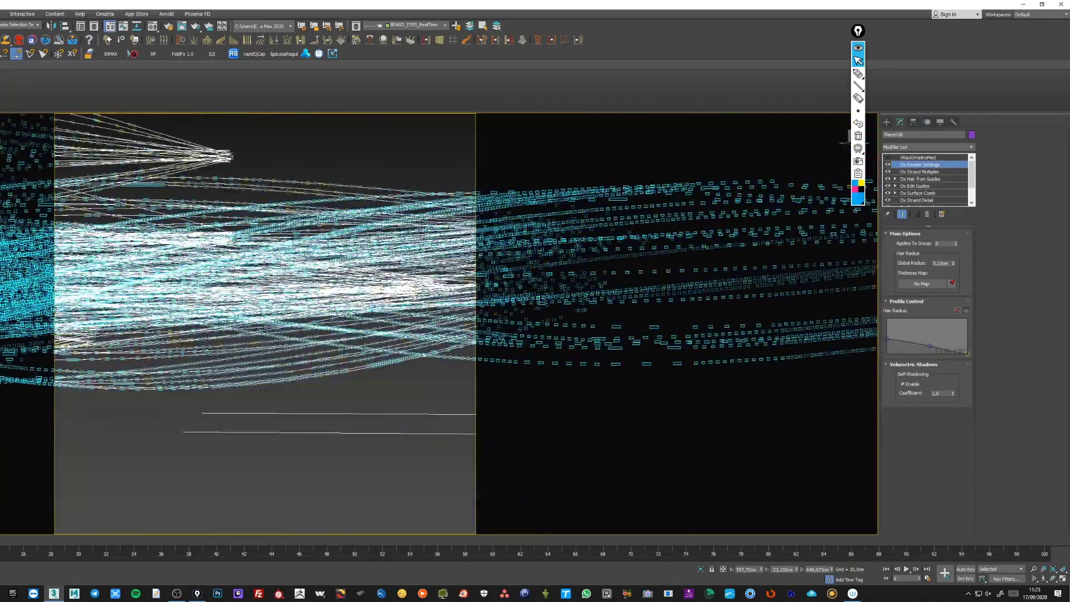
- Mark the strand tips with the pen, adjust the tip point of the Hair Radius curve, and clear the annotation
{"action": "left_click", "coordinate": [858, 73]}
{"action": "left_click_drag", "start_coordinate": [236, 128], "coordinate": [229, 128]}
{"action": "left_click", "coordinate": [858, 60]}
{"action": "mouse_move", "coordinate": [967, 354]}
{"action": "left_mouse_down"}
{"action": "mouse_move", "coordinate": [967, 328]}
{"action": "mouse_move", "coordinate": [967, 353]}
{"action": "left_mouse_up"}
{"action": "left_click", "coordinate": [858, 135]}
- Enable the VRayOrnatrixMod modifier and return to the camera view showing all the hair cards
{"action": "left_click", "coordinate": [888, 157]}
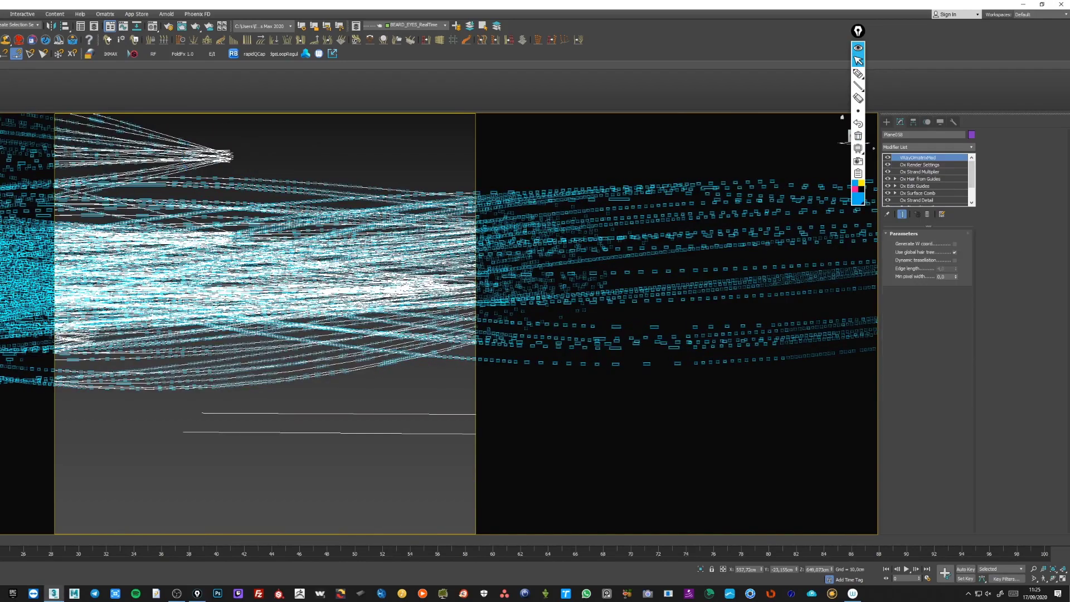
{"action": "scroll", "coordinate": [343, 161], "scroll_direction": "down", "scroll_amount": 10}
{"action": "scroll", "coordinate": [342, 162], "scroll_direction": "up", "scroll_amount": 2}
{"action": "scroll", "coordinate": [343, 161], "scroll_direction": "down", "scroll_amount": 1}
{"action": "scroll", "coordinate": [352, 172], "scroll_direction": "up", "scroll_amount": 2}
{"action": "key", "text": "c"}
{"action": "double_click", "coordinate": [323, 236]}
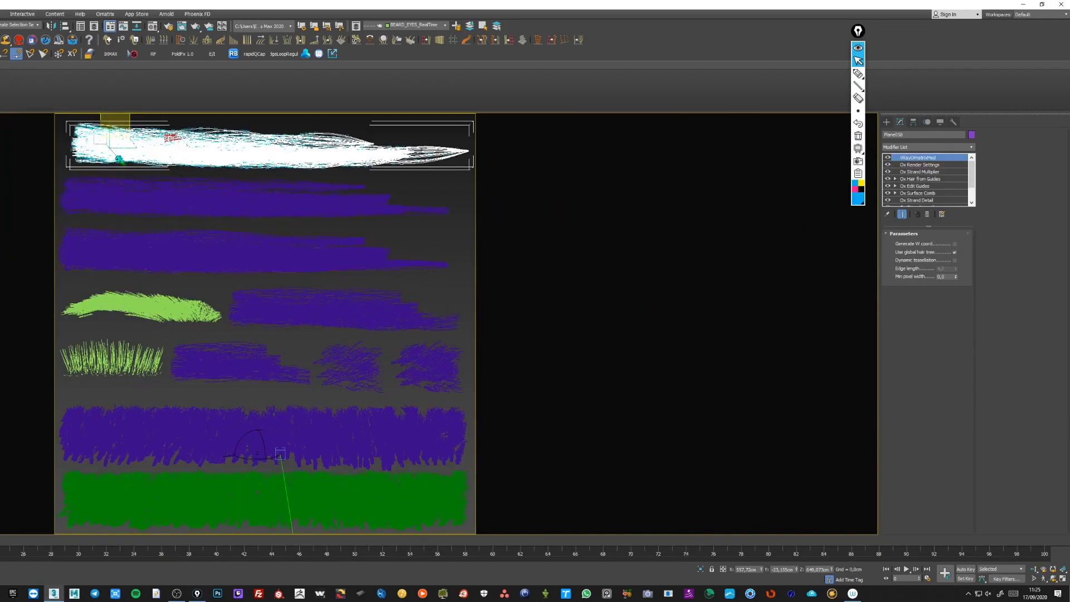
- View the rendered hair cards in the Alpha channel and return to the RGB color channel
{"action": "left_click", "coordinate": [335, 119]}
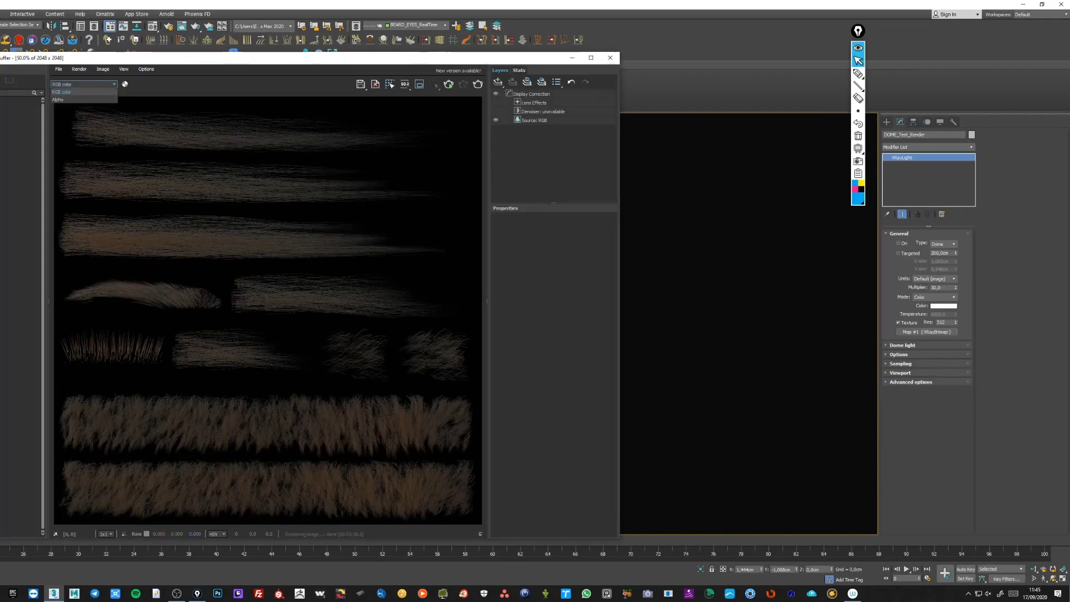
{"action": "left_click", "coordinate": [84, 96]}
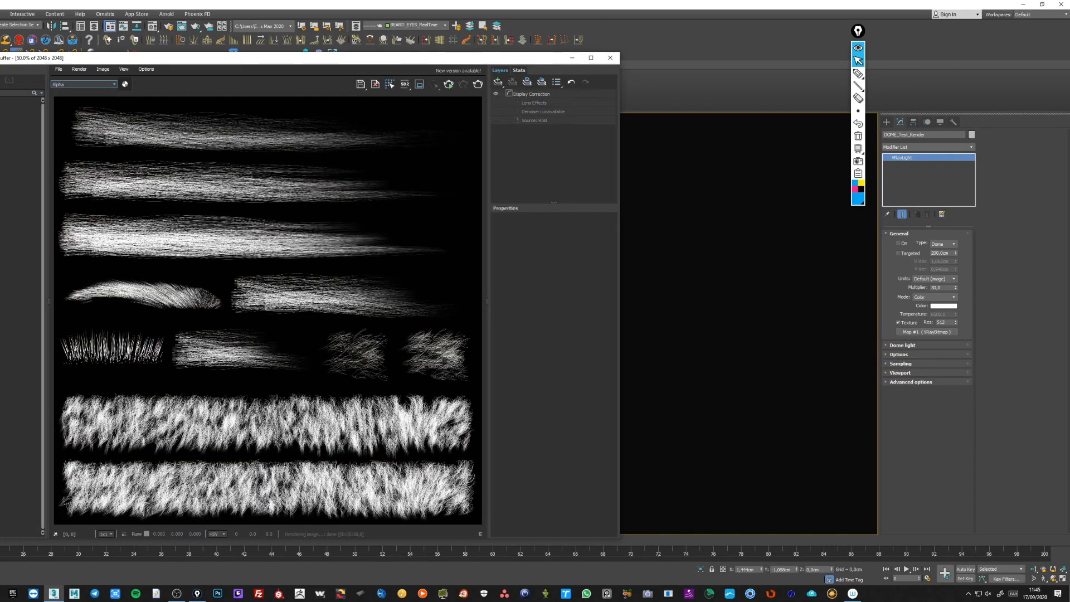
{"action": "left_click", "coordinate": [83, 84]}
{"action": "left_click", "coordinate": [83, 91]}
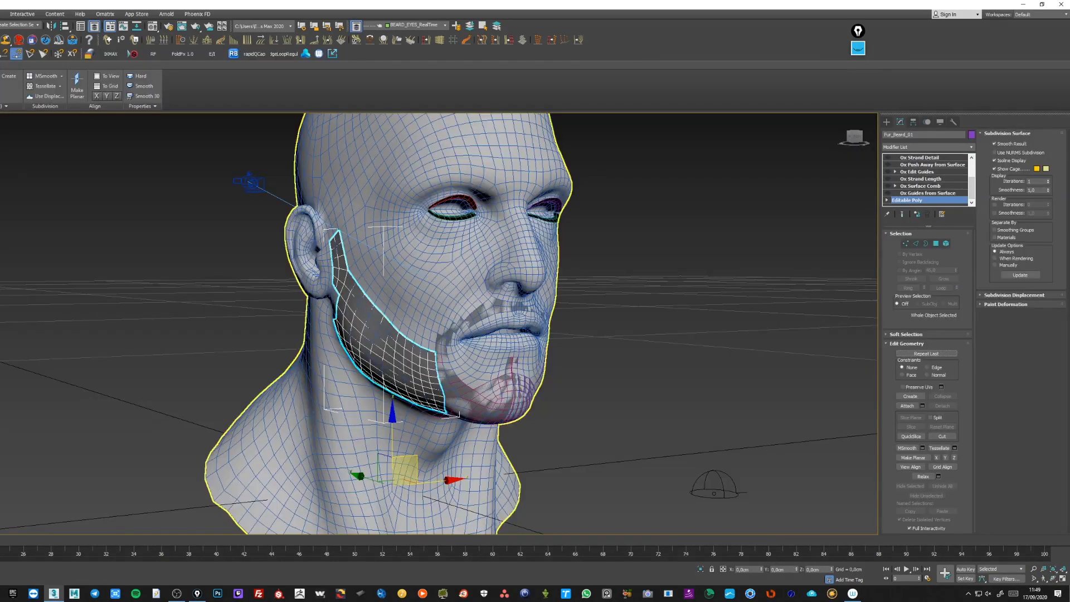
- Inspect the beard patch in isolation, restore the full head, and enable and select Ox Guides from Surface
{"action": "key", "text": "alt+q"}
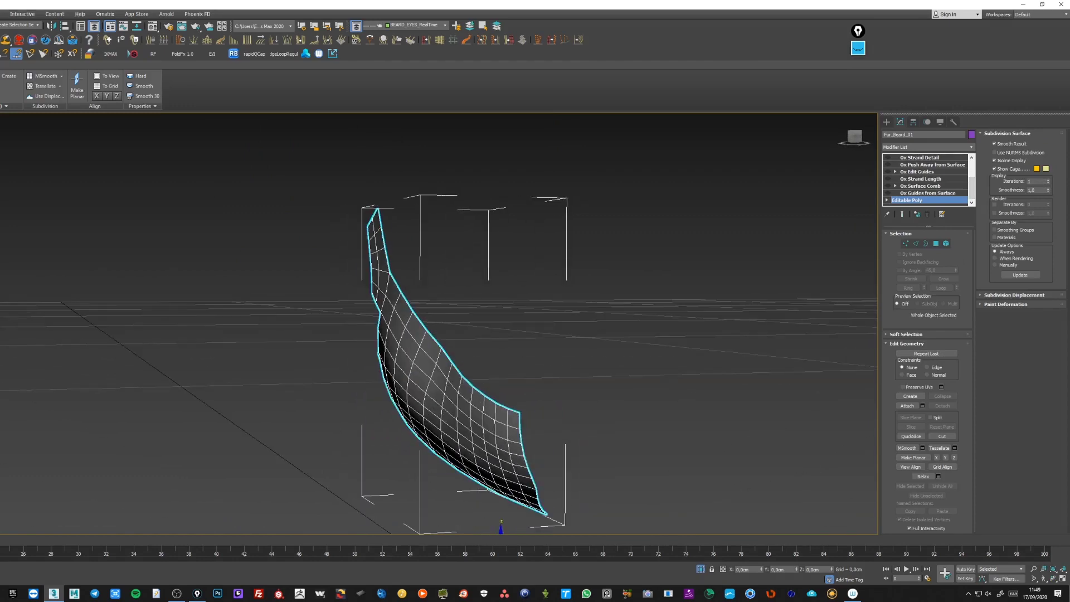
{"action": "key", "text": "alt+q"}
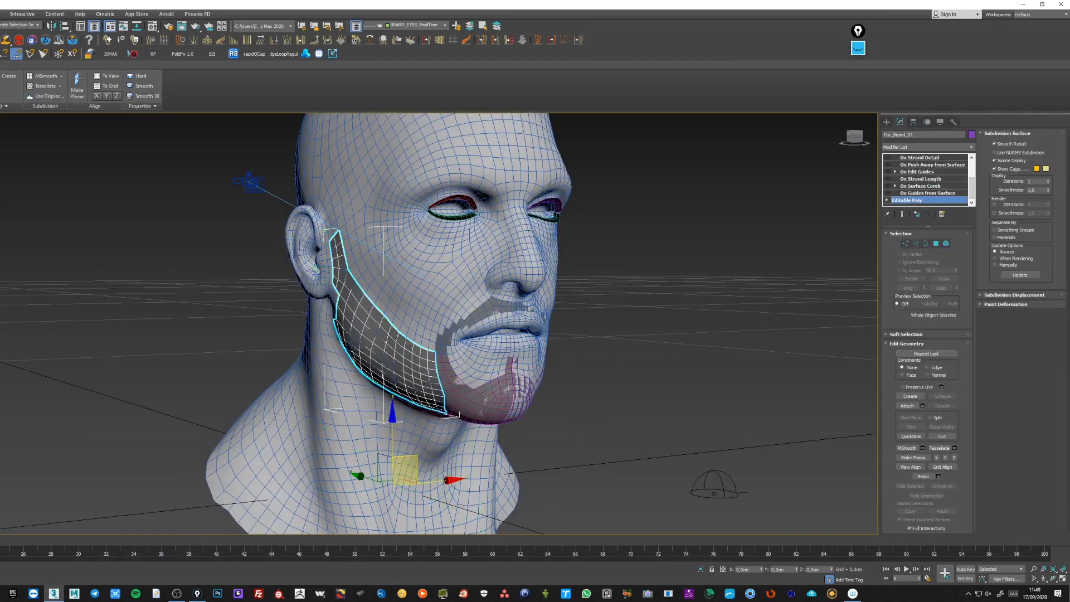
{"action": "left_click", "coordinate": [927, 193]}
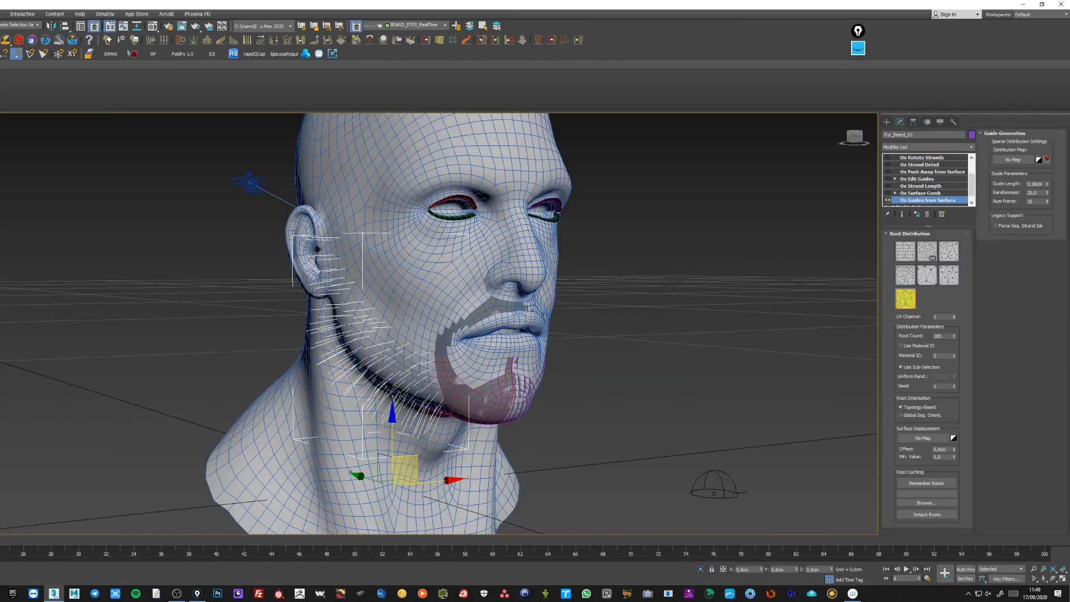
- Outline the beard guides and underline the Root Count in blue, then clear the annotations
{"action": "left_click", "coordinate": [858, 49]}
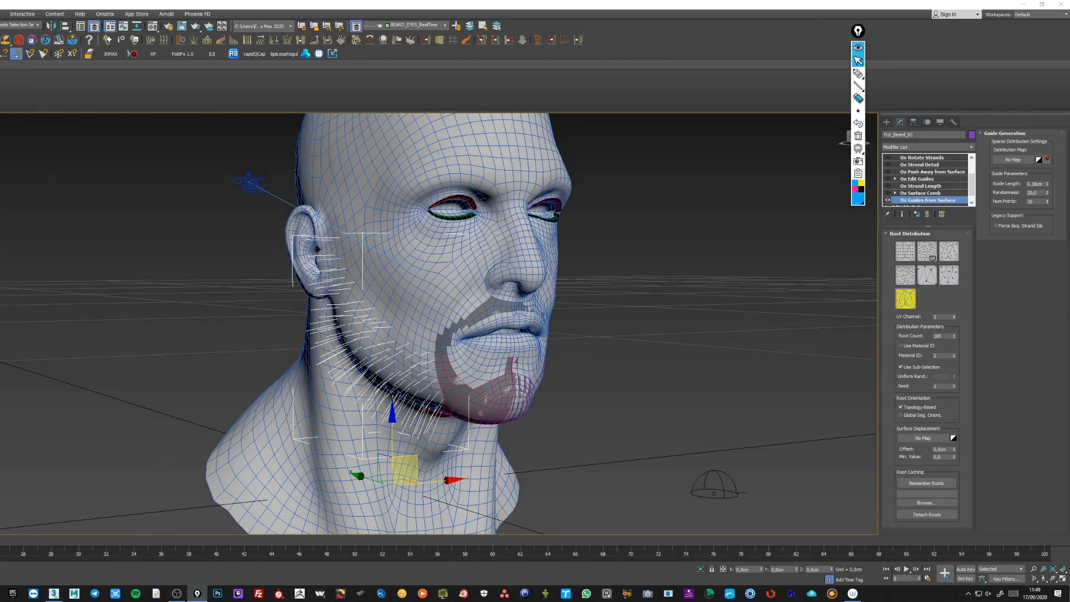
{"action": "left_click", "coordinate": [857, 74]}
{"action": "left_click_drag", "start_coordinate": [363, 288], "coordinate": [433, 333]}
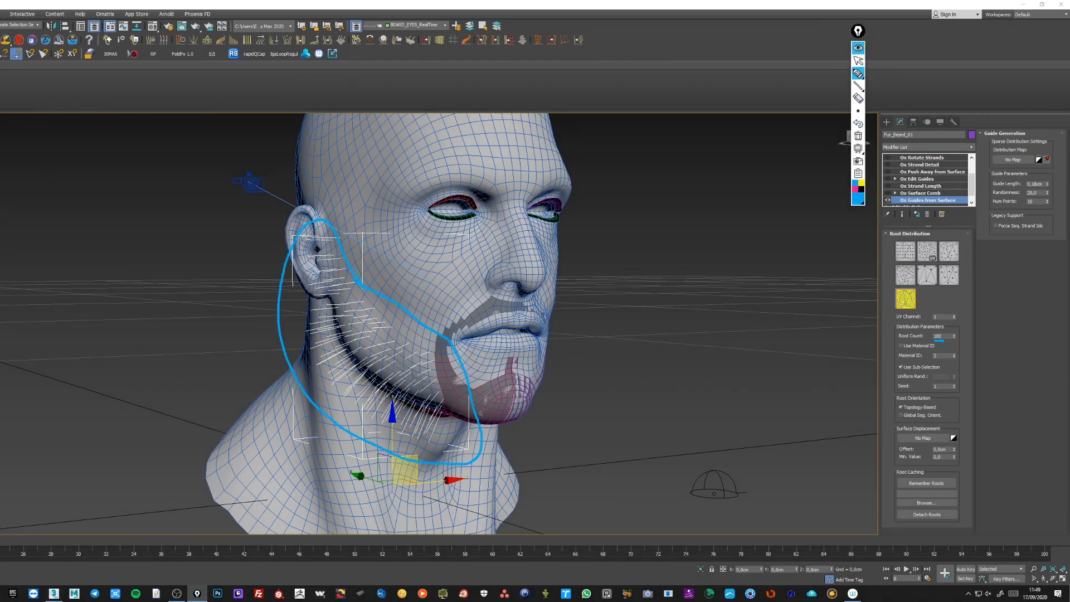
{"action": "left_click", "coordinate": [857, 135]}
{"action": "left_click", "coordinate": [857, 48]}
- Enable and select Ox Surface Comb, and trace its Bend Along Strand curve and the beard's combing direction in blue
{"action": "left_click", "coordinate": [919, 193]}
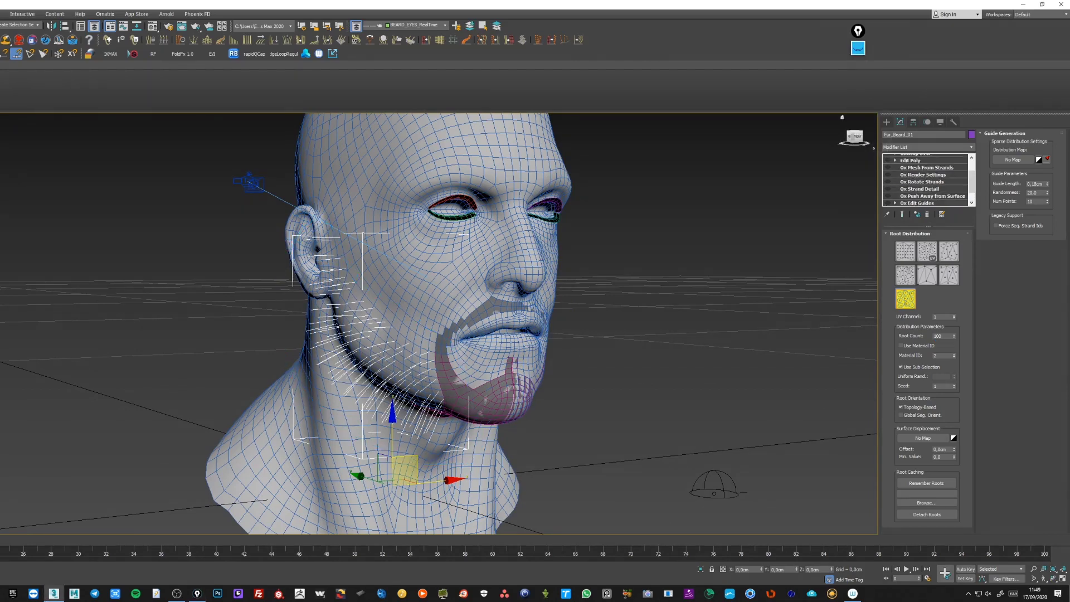
{"action": "left_click", "coordinate": [858, 48]}
{"action": "left_click", "coordinate": [858, 73]}
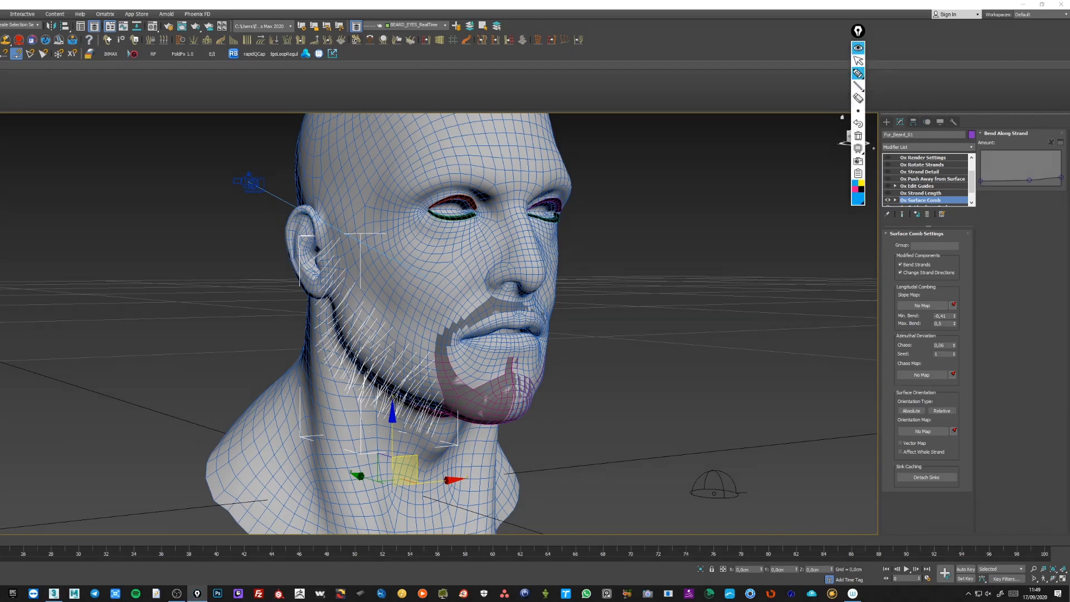
{"action": "left_click_drag", "start_coordinate": [979, 191], "coordinate": [1067, 187]}
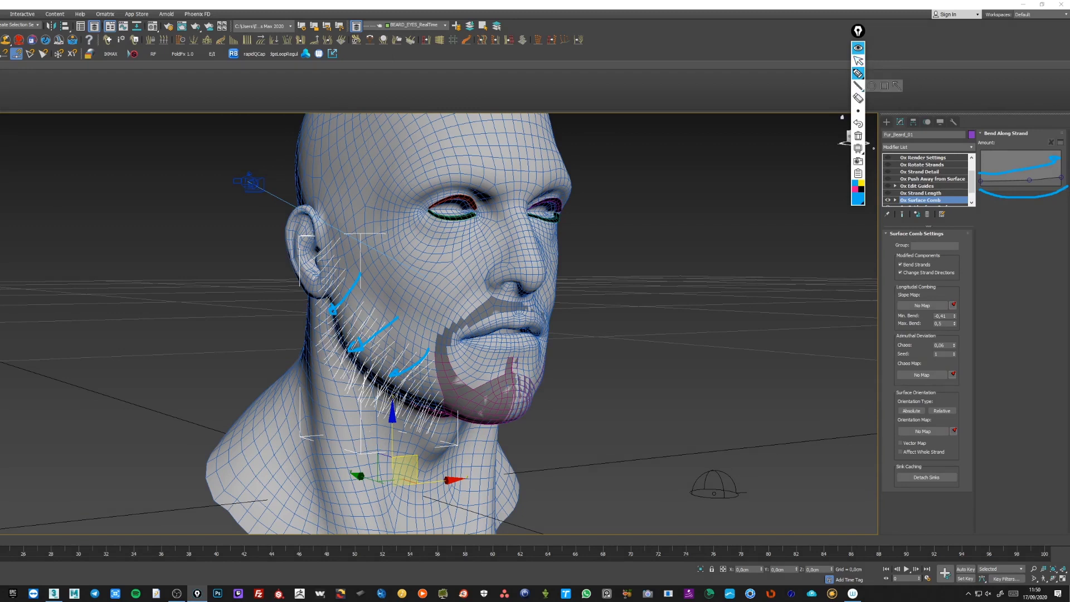
- Clear the annotations, enable and select Ox Strand Length, and mark its Length value and a sample strand
{"action": "left_click", "coordinate": [857, 136]}
{"action": "left_click", "coordinate": [920, 192]}
{"action": "left_click", "coordinate": [858, 74]}
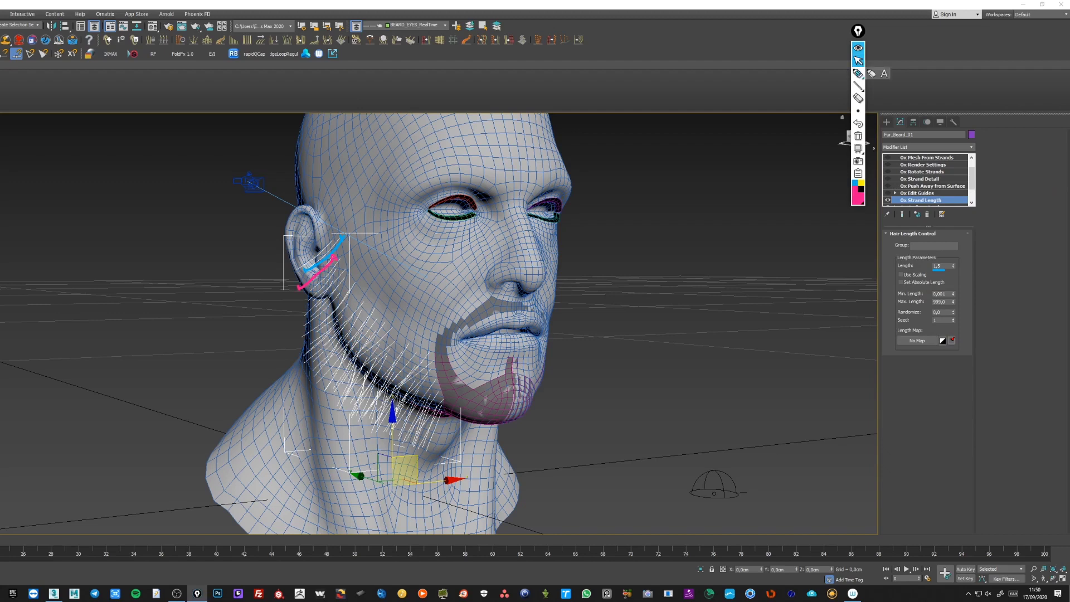
- Try a greater strand Length and sketch a longer pink strand below the ear for comparison
{"action": "left_click_drag", "start_coordinate": [953, 266], "coordinate": [953, 248]}
{"action": "left_click", "coordinate": [858, 74]}
{"action": "left_click_drag", "start_coordinate": [279, 337], "coordinate": [339, 294]}
{"action": "left_click", "coordinate": [857, 60]}
- Set the strand Length to 1,5 and clear the annotations
{"action": "type", "text": "1,"}
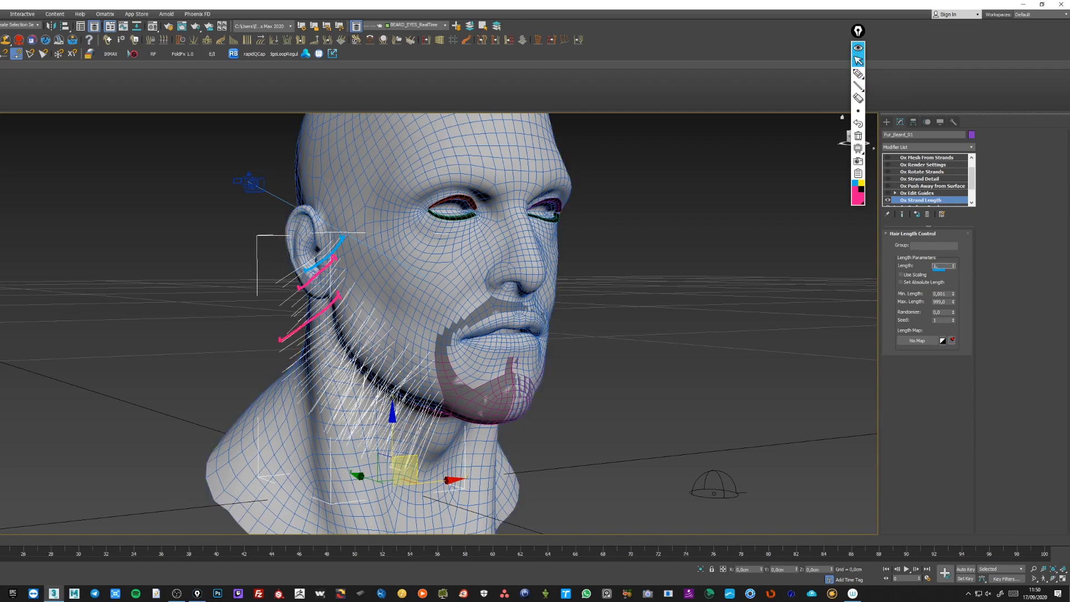
{"action": "type", "text": "5"}
{"action": "key", "text": "Return"}
{"action": "left_click", "coordinate": [857, 136]}
- Comb the guides near the chin downward with the Ox Edit Guides brush and clear the pink direction marks
{"action": "left_click", "coordinate": [916, 193]}
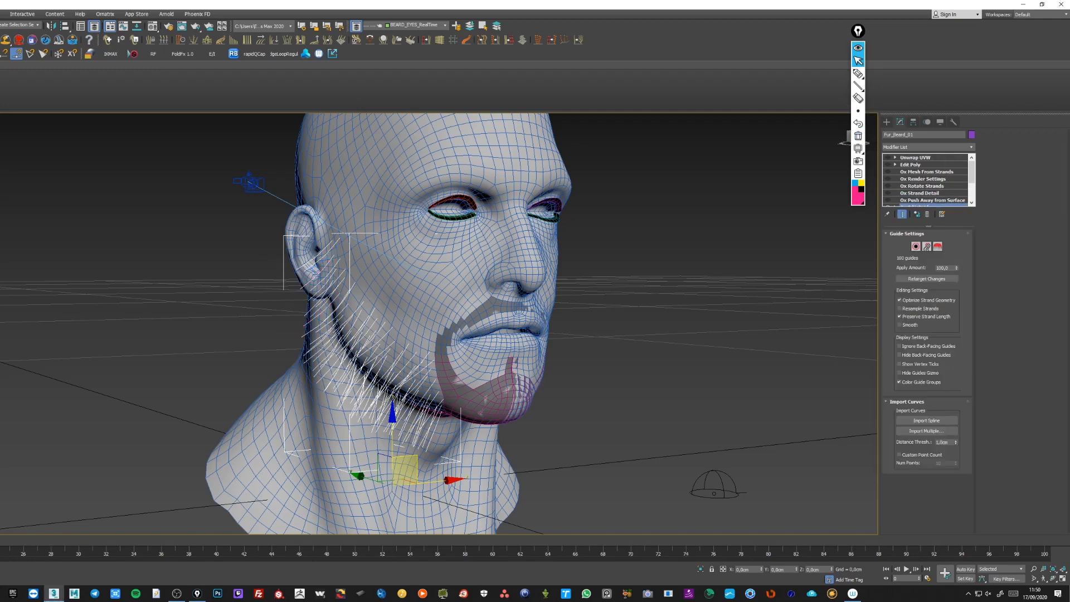
{"action": "left_click", "coordinate": [858, 73]}
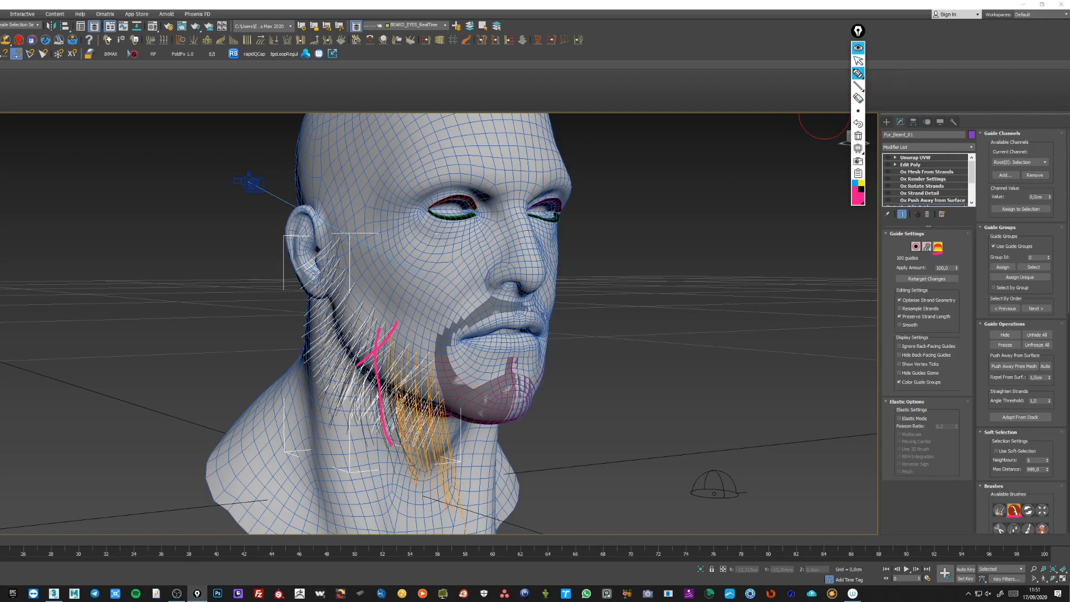
{"action": "left_click", "coordinate": [858, 136]}
- Draw pink arrows along the jaw showing the downward combing direction of the beard guides
{"action": "left_click_drag", "start_coordinate": [390, 346], "coordinate": [414, 459]}
{"action": "left_click_drag", "start_coordinate": [401, 448], "coordinate": [413, 449]}
{"action": "left_click_drag", "start_coordinate": [379, 337], "coordinate": [382, 431]}
{"action": "left_click_drag", "start_coordinate": [374, 420], "coordinate": [382, 421]}
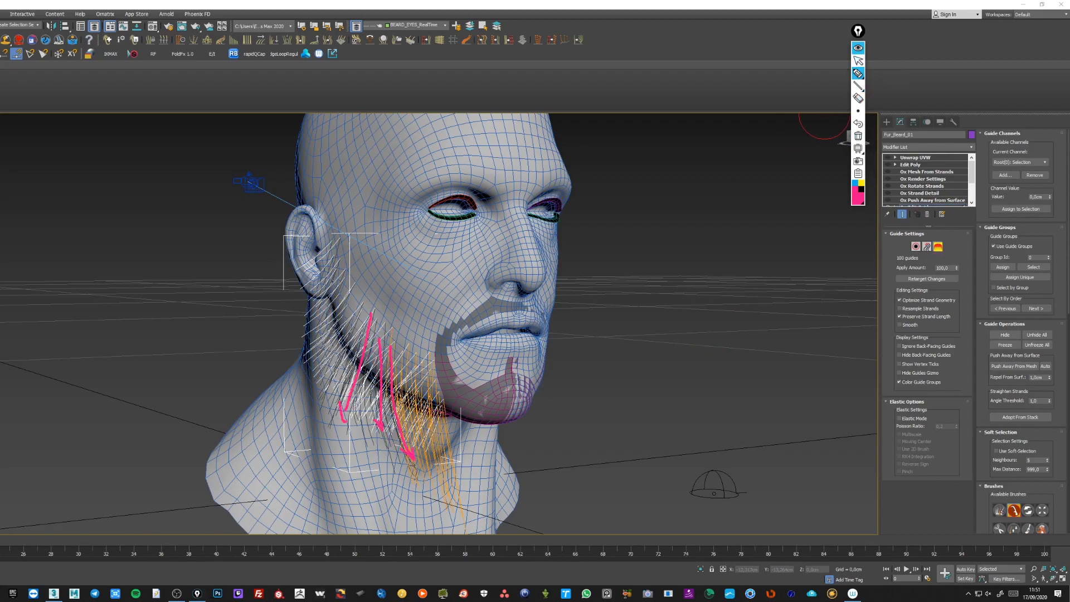
{"action": "left_click", "coordinate": [858, 60]}
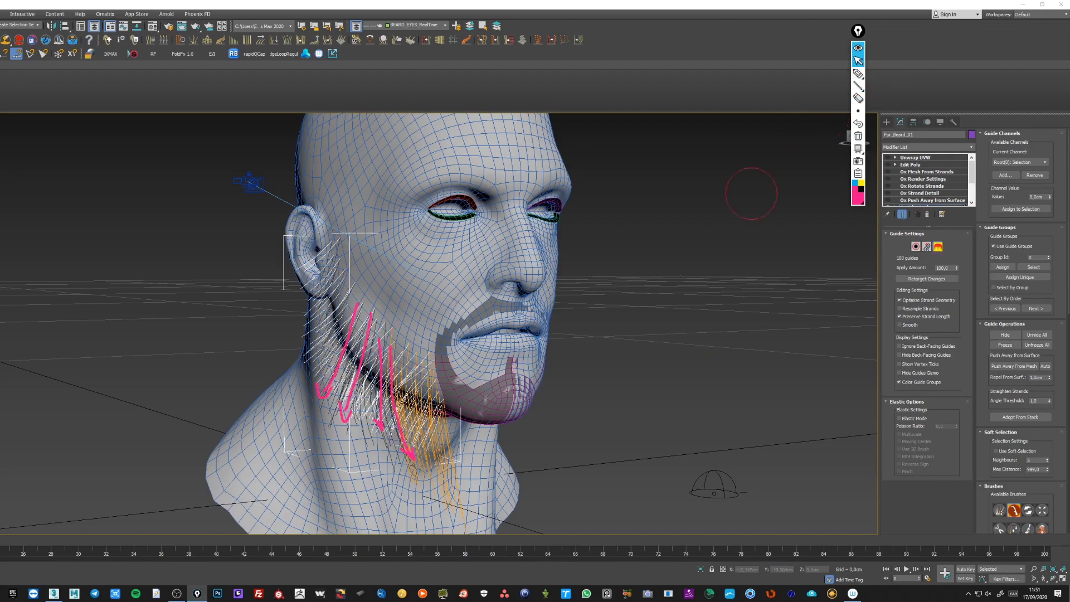
- Inspect the combed beard guides from a slightly different angle and leave guide brushing
{"action": "middle_click_drag", "start_coordinate": [752, 191], "coordinate": [629, 356], "text": "alt"}
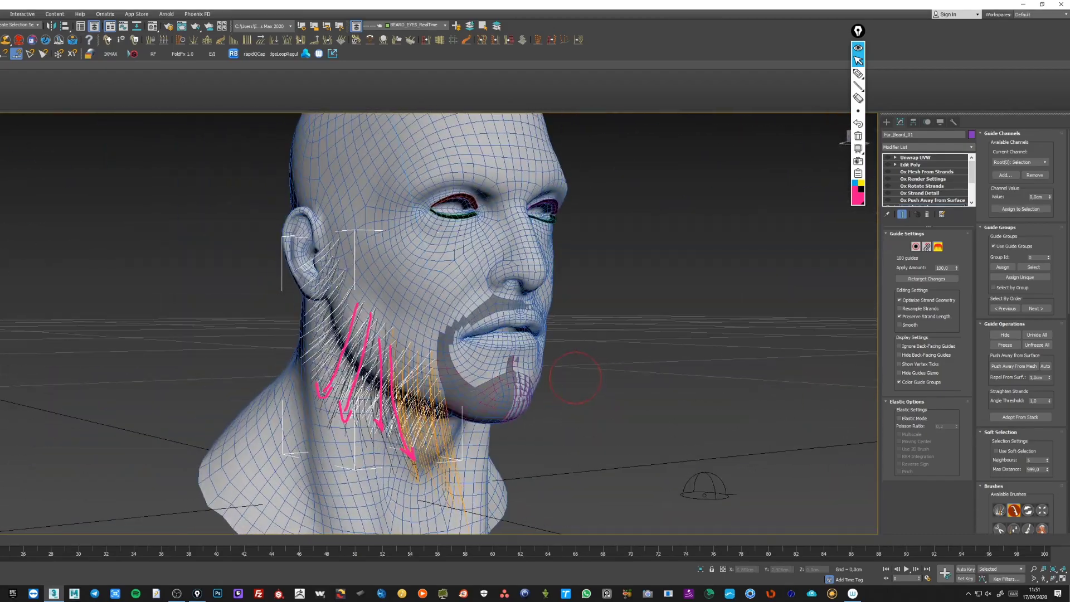
{"action": "scroll", "coordinate": [932, 180], "scroll_direction": "down", "scroll_amount": 2}
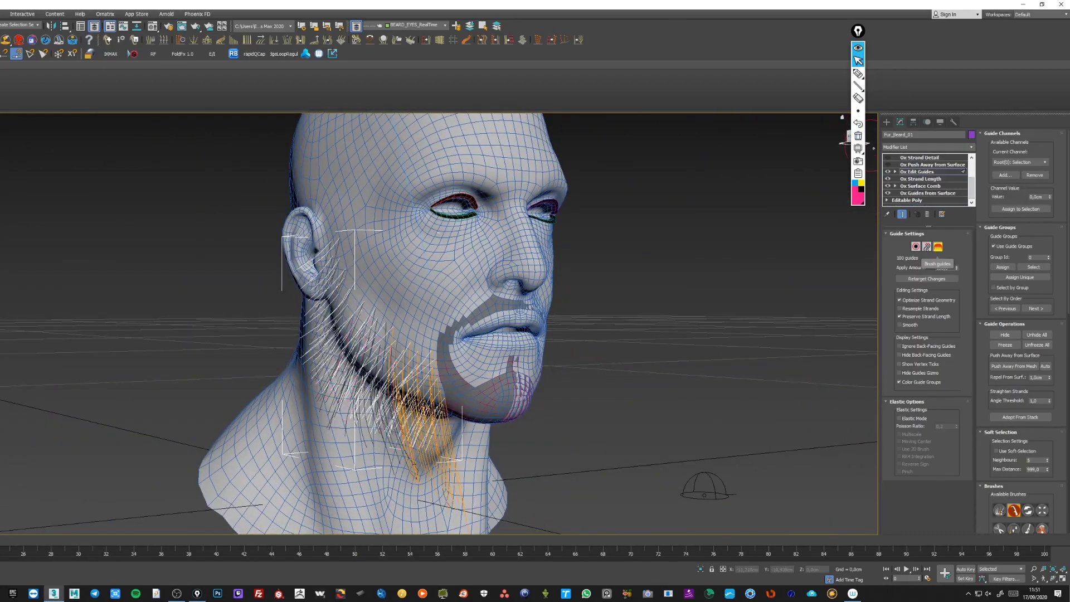
{"action": "left_click", "coordinate": [937, 246]}
{"action": "scroll", "coordinate": [931, 173], "scroll_direction": "down", "scroll_amount": 2}
- Enable and select the Ox Push Away from Surface modifier and set its Distance to 0,012
{"action": "left_click", "coordinate": [931, 165]}
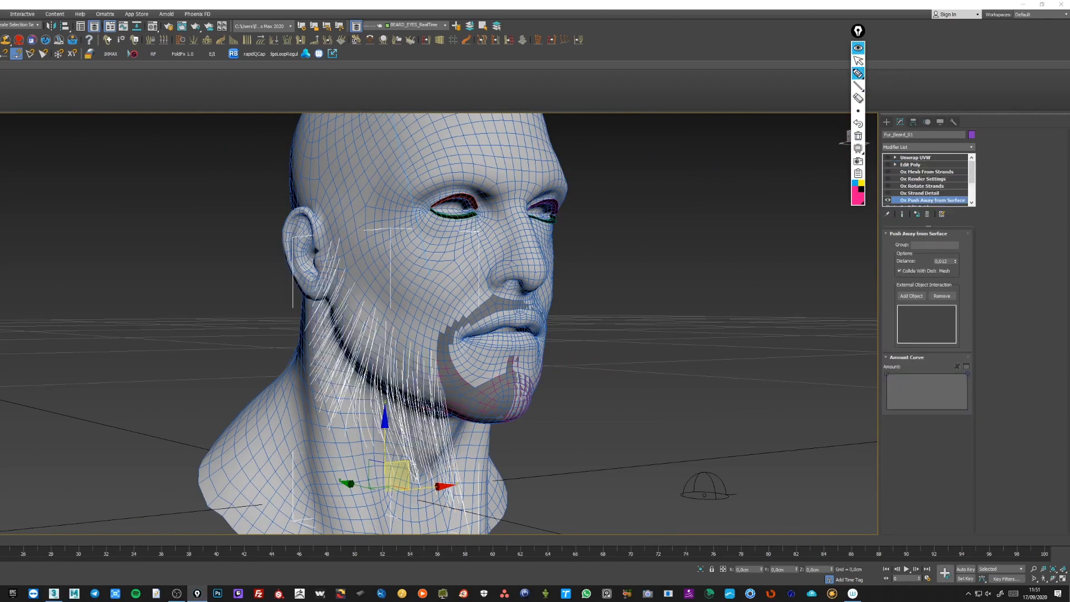
{"action": "left_click", "coordinate": [858, 60]}
{"action": "mouse_move", "coordinate": [954, 260]}
{"action": "left_mouse_down"}
{"action": "mouse_move", "coordinate": [955, 236]}
{"action": "mouse_move", "coordinate": [955, 271]}
{"action": "left_mouse_up"}
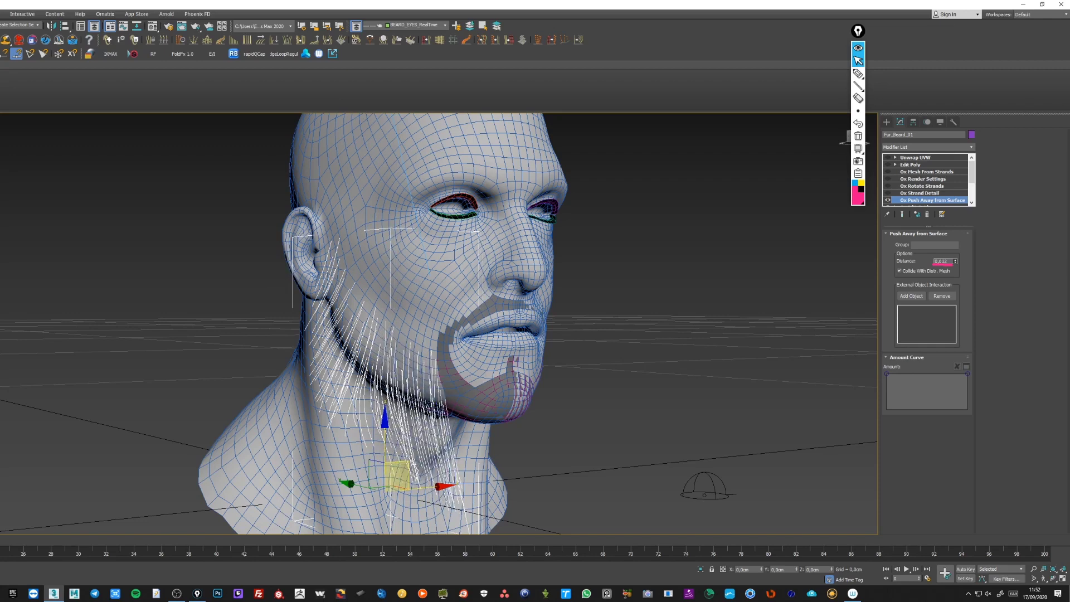
- Sketch a tall pink strip divided into four segments beside the head to represent a hair card
{"action": "left_click", "coordinate": [858, 73]}
{"action": "left_click_drag", "start_coordinate": [737, 255], "coordinate": [738, 328]}
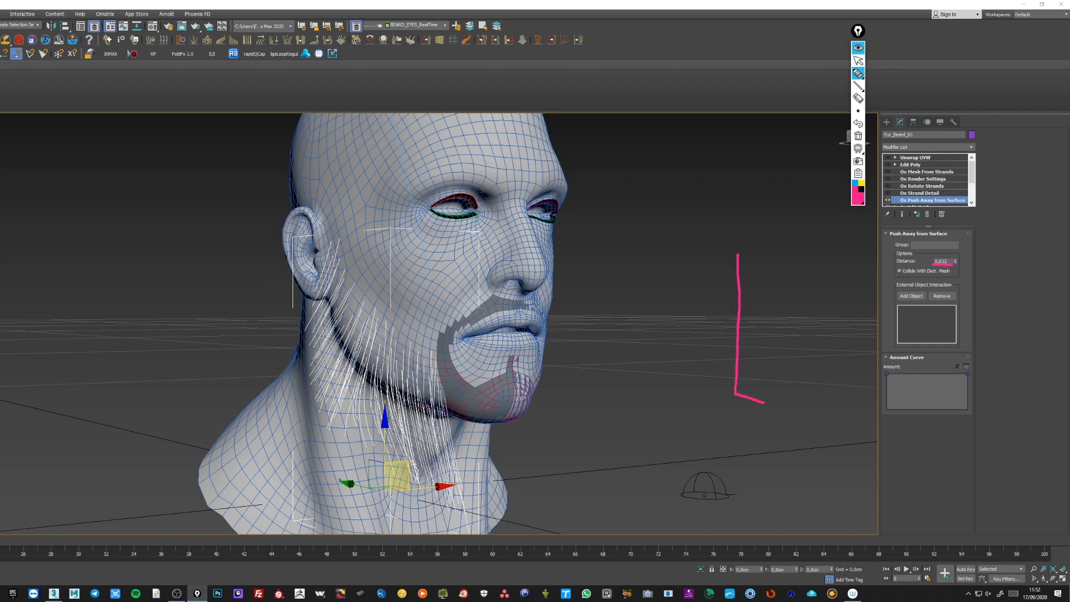
{"action": "left_click_drag", "start_coordinate": [767, 260], "coordinate": [761, 404]}
{"action": "left_click_drag", "start_coordinate": [758, 352], "coordinate": [769, 350]}
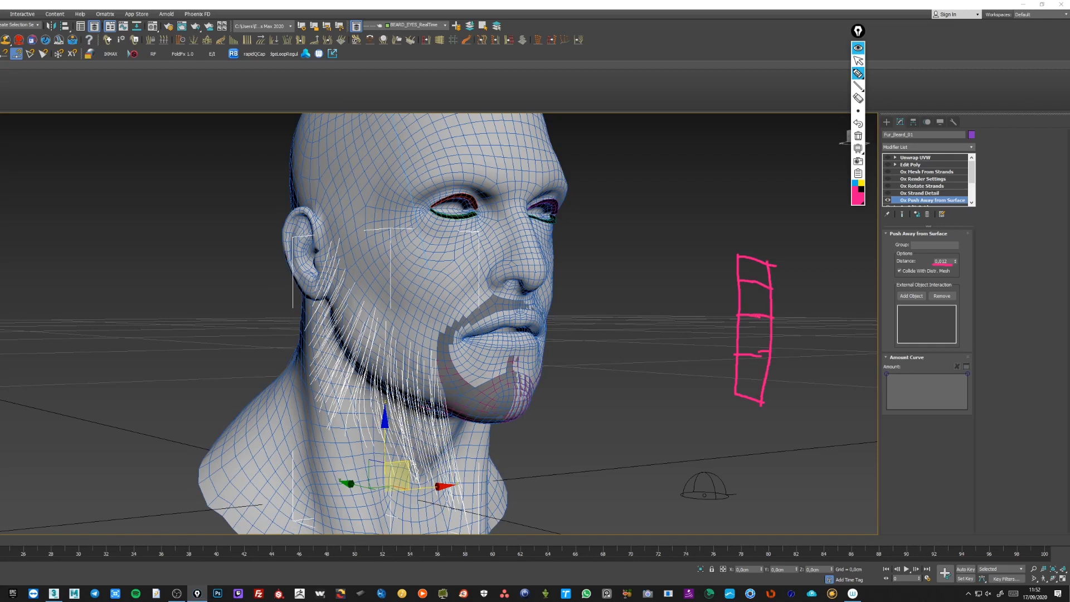
- Draw four pink strands curving outward and down from the segments of the hair card sketch
{"action": "mouse_move", "coordinate": [755, 371]}
{"action": "left_mouse_down"}
{"action": "mouse_move", "coordinate": [735, 388]}
{"action": "mouse_move", "coordinate": [727, 467]}
{"action": "left_mouse_up"}
{"action": "left_click_drag", "start_coordinate": [756, 327], "coordinate": [719, 405]}
{"action": "left_click_drag", "start_coordinate": [747, 297], "coordinate": [715, 371]}
{"action": "left_click_drag", "start_coordinate": [752, 266], "coordinate": [716, 324]}
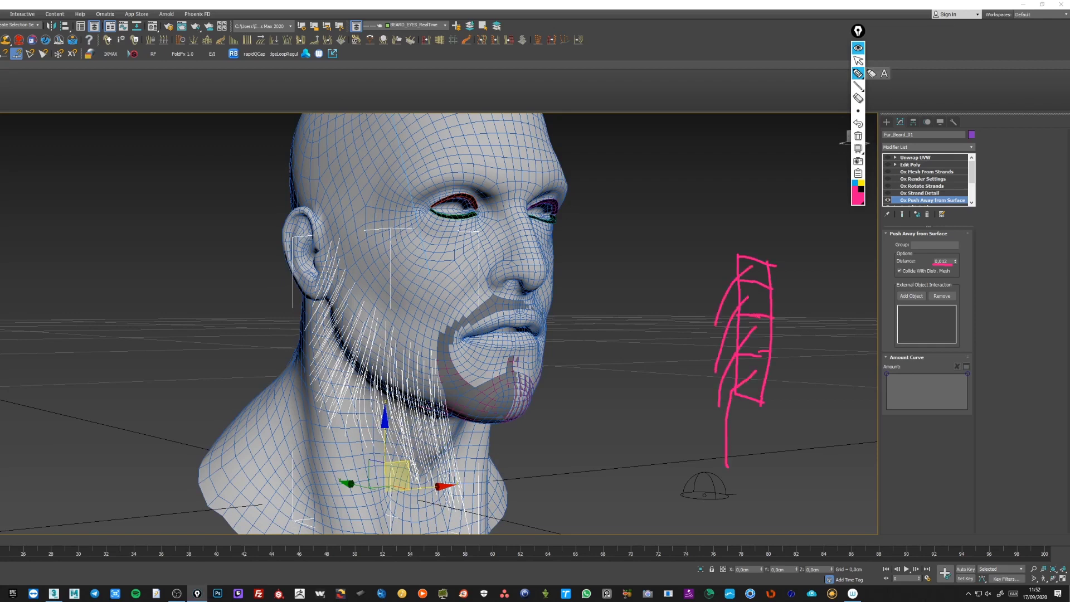
- Add a blue line down the middle of the card sketch with short blue strokes crossing it at each segment
{"action": "left_click", "coordinate": [855, 183]}
{"action": "left_click_drag", "start_coordinate": [729, 394], "coordinate": [757, 382]}
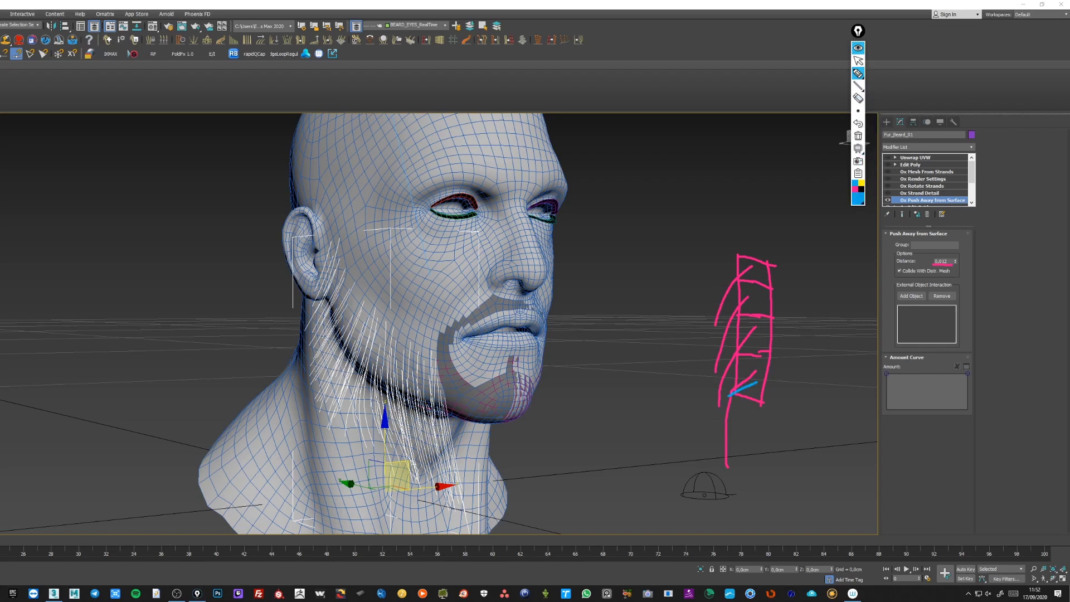
{"action": "mouse_move", "coordinate": [751, 260]}
{"action": "left_mouse_down"}
{"action": "mouse_move", "coordinate": [755, 352]}
{"action": "mouse_move", "coordinate": [727, 356]}
{"action": "left_mouse_up"}
{"action": "left_click_drag", "start_coordinate": [755, 297], "coordinate": [726, 311]}
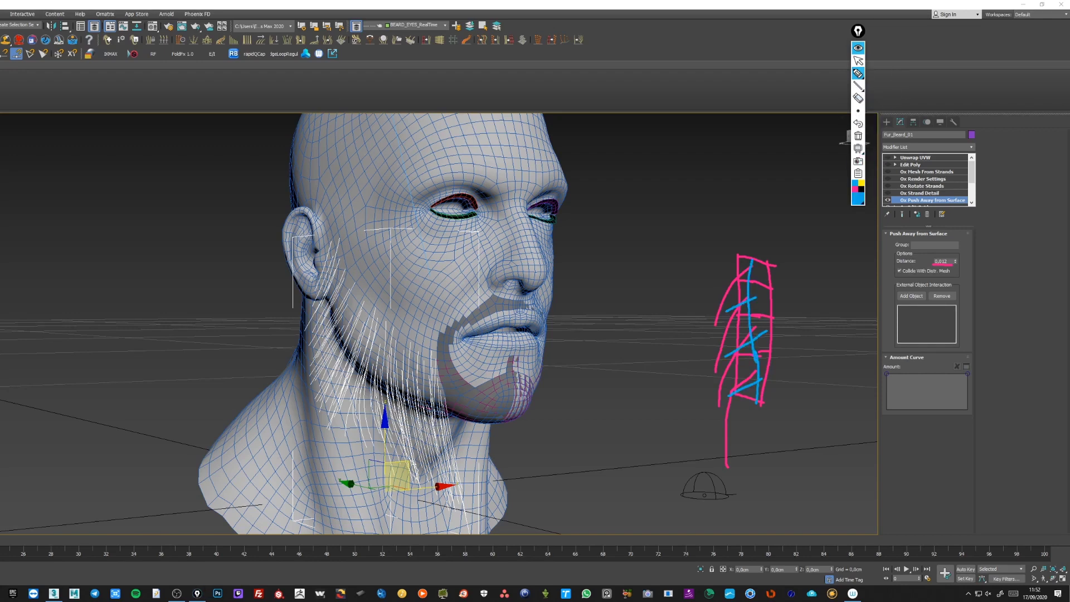
{"action": "left_click_drag", "start_coordinate": [749, 385], "coordinate": [759, 381]}
- Draw yellow arrows curving down from each card segment and label the gap beneath the card with d
{"action": "mouse_move", "coordinate": [742, 342]}
{"action": "left_mouse_down"}
{"action": "mouse_move", "coordinate": [752, 336]}
{"action": "mouse_move", "coordinate": [750, 271]}
{"action": "mouse_move", "coordinate": [712, 295]}
{"action": "mouse_move", "coordinate": [709, 336]}
{"action": "left_mouse_up"}
{"action": "left_click_drag", "start_coordinate": [705, 326], "coordinate": [714, 329]}
{"action": "left_click_drag", "start_coordinate": [746, 294], "coordinate": [711, 365]}
{"action": "left_click_drag", "start_coordinate": [708, 363], "coordinate": [724, 466]}
{"action": "left_click_drag", "start_coordinate": [718, 455], "coordinate": [727, 455]}
{"action": "mouse_move", "coordinate": [756, 404]}
{"action": "left_mouse_down"}
{"action": "mouse_move", "coordinate": [731, 428]}
{"action": "mouse_move", "coordinate": [739, 443]}
{"action": "left_mouse_up"}
{"action": "left_click", "coordinate": [858, 99]}
{"action": "left_click", "coordinate": [746, 430]}
{"action": "left_click", "coordinate": [858, 74]}
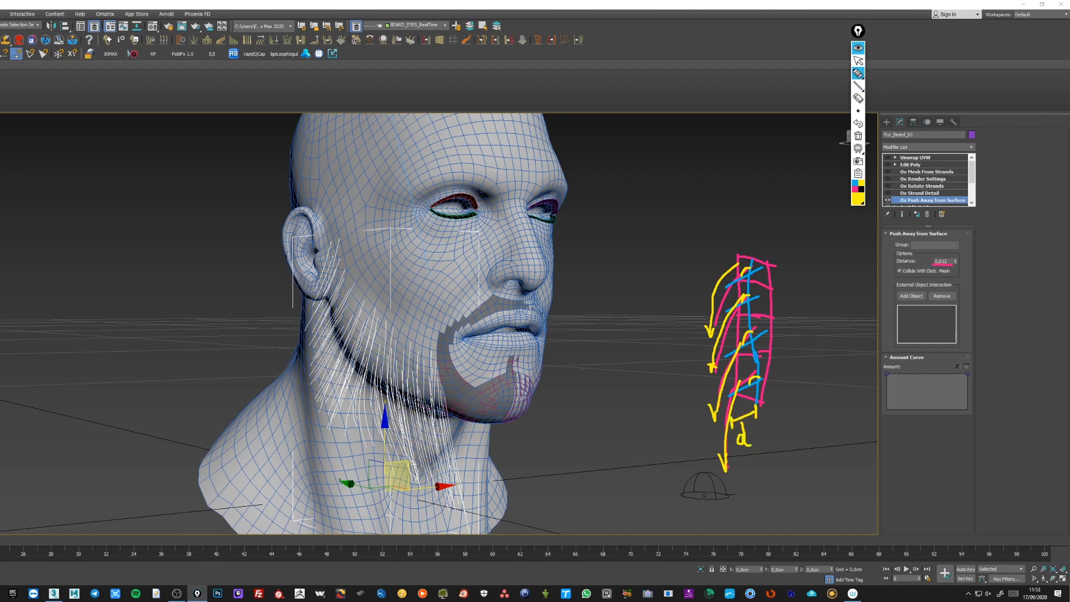
- Write the yellow note d = DISTANCE above the card sketch
{"action": "mouse_move", "coordinate": [678, 171]}
{"action": "left_mouse_down"}
{"action": "mouse_move", "coordinate": [679, 180]}
{"action": "mouse_move", "coordinate": [693, 174]}
{"action": "left_mouse_up"}
{"action": "left_click_drag", "start_coordinate": [704, 171], "coordinate": [704, 182]}
{"action": "left_click_drag", "start_coordinate": [717, 174], "coordinate": [721, 188]}
{"action": "left_click_drag", "start_coordinate": [732, 174], "coordinate": [738, 186]}
{"action": "mouse_move", "coordinate": [747, 173]}
{"action": "left_mouse_down"}
{"action": "mouse_move", "coordinate": [755, 187]}
{"action": "mouse_move", "coordinate": [745, 189]}
{"action": "mouse_move", "coordinate": [771, 171]}
{"action": "left_mouse_up"}
{"action": "left_click_drag", "start_coordinate": [783, 171], "coordinate": [782, 184]}
{"action": "mouse_move", "coordinate": [789, 171]}
{"action": "left_mouse_down"}
{"action": "mouse_move", "coordinate": [786, 185]}
{"action": "mouse_move", "coordinate": [796, 177]}
{"action": "left_mouse_up"}
{"action": "left_click_drag", "start_coordinate": [787, 185], "coordinate": [798, 185]}
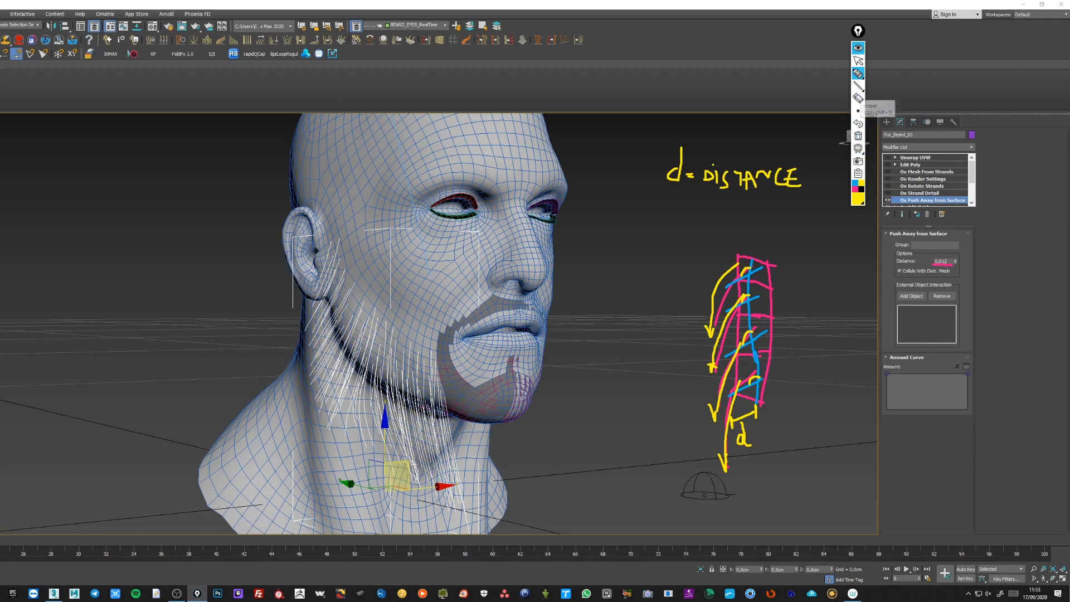
- Continue the yellow note with the words FROM SURFACE
{"action": "left_click", "coordinate": [857, 60]}
{"action": "mouse_move", "coordinate": [197, 594]}
{"action": "left_click", "coordinate": [858, 74]}
{"action": "mouse_move", "coordinate": [678, 198]}
{"action": "left_mouse_down"}
{"action": "mouse_move", "coordinate": [678, 213]}
{"action": "mouse_move", "coordinate": [688, 196]}
{"action": "left_mouse_up"}
{"action": "left_click_drag", "start_coordinate": [679, 204], "coordinate": [685, 204]}
{"action": "left_click_drag", "start_coordinate": [688, 205], "coordinate": [701, 213]}
{"action": "mouse_move", "coordinate": [708, 204]}
{"action": "left_mouse_down"}
{"action": "mouse_move", "coordinate": [729, 215]}
{"action": "mouse_move", "coordinate": [695, 242]}
{"action": "left_mouse_up"}
{"action": "mouse_move", "coordinate": [714, 229]}
{"action": "left_mouse_down"}
{"action": "mouse_move", "coordinate": [726, 244]}
{"action": "mouse_move", "coordinate": [741, 237]}
{"action": "left_mouse_up"}
{"action": "mouse_move", "coordinate": [750, 226]}
{"action": "left_mouse_down"}
{"action": "mouse_move", "coordinate": [750, 243]}
{"action": "mouse_move", "coordinate": [758, 228]}
{"action": "left_mouse_up"}
{"action": "left_click_drag", "start_coordinate": [765, 241], "coordinate": [774, 236]}
{"action": "left_click_drag", "start_coordinate": [793, 229], "coordinate": [811, 243]}
{"action": "left_click_drag", "start_coordinate": [801, 237], "coordinate": [809, 236]}
{"action": "left_click_drag", "start_coordinate": [802, 229], "coordinate": [810, 229]}
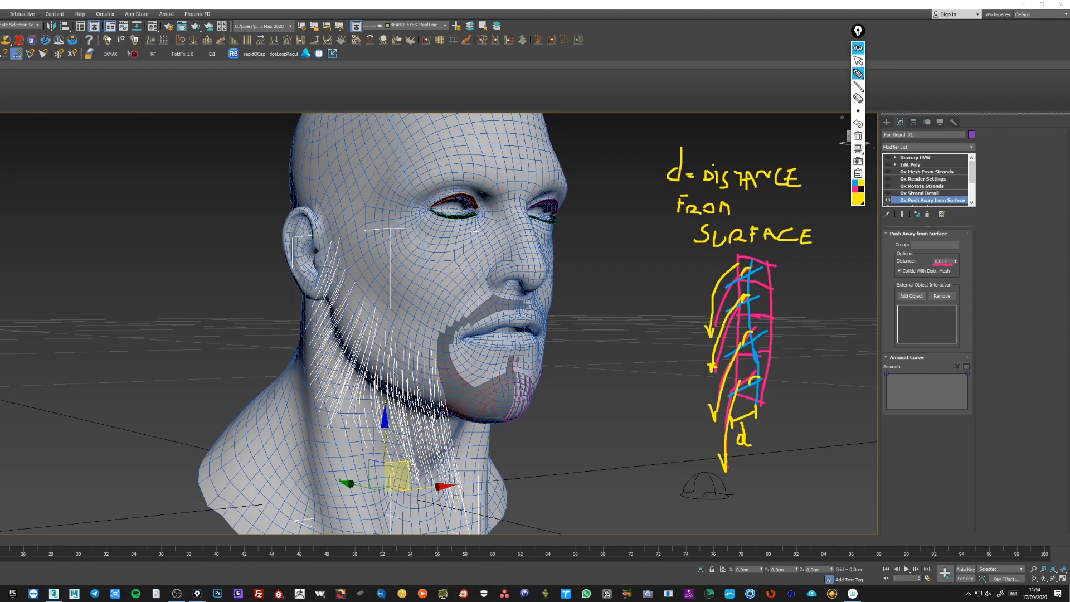
- Clear the annotations, enable and select Ox Strand Detail, and circle its Viewport segment value in yellow
{"action": "left_click", "coordinate": [857, 60]}
{"action": "left_click", "coordinate": [857, 136]}
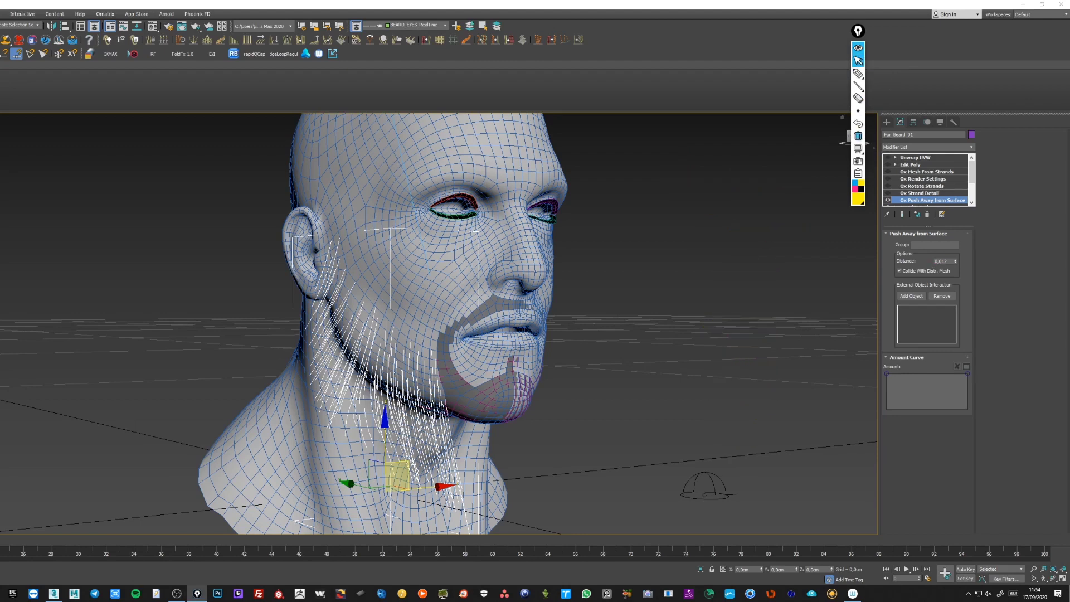
{"action": "left_click", "coordinate": [920, 193]}
{"action": "left_click", "coordinate": [857, 73]}
{"action": "mouse_move", "coordinate": [939, 259]}
{"action": "left_mouse_down"}
{"action": "mouse_move", "coordinate": [927, 268]}
{"action": "mouse_move", "coordinate": [938, 259]}
{"action": "left_mouse_up"}
- Sketch a tall yellow strip beside the head, divide it into six segments and number them 1 to 6
{"action": "mouse_move", "coordinate": [669, 250]}
{"action": "left_mouse_down"}
{"action": "mouse_move", "coordinate": [668, 458]}
{"action": "mouse_move", "coordinate": [727, 458]}
{"action": "left_mouse_up"}
{"action": "left_click_drag", "start_coordinate": [720, 248], "coordinate": [724, 472]}
{"action": "left_click_drag", "start_coordinate": [668, 251], "coordinate": [721, 249]}
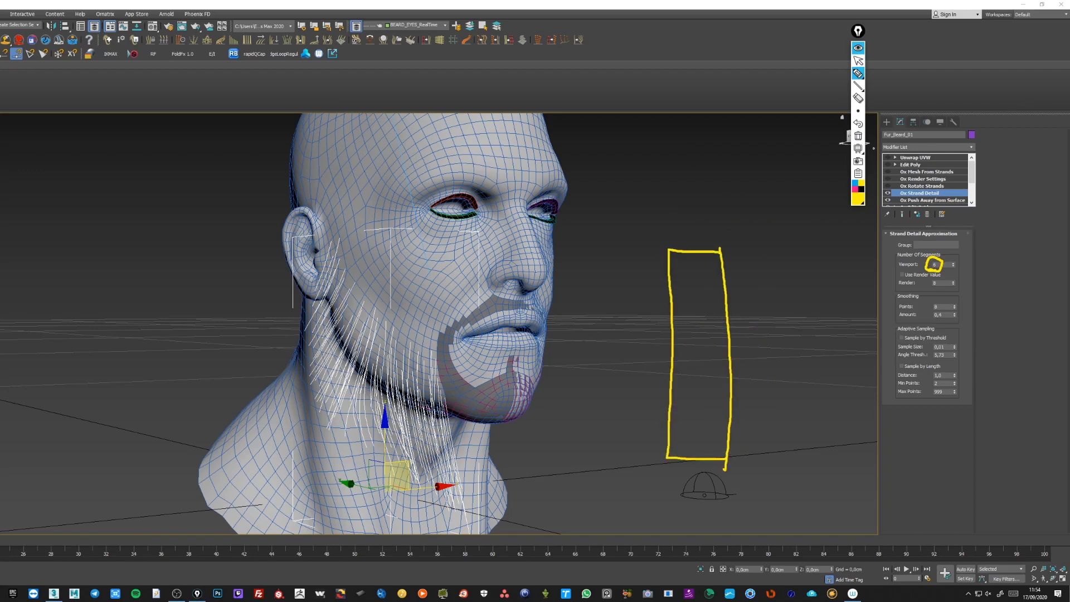
{"action": "left_click_drag", "start_coordinate": [668, 288], "coordinate": [733, 290]}
{"action": "left_click_drag", "start_coordinate": [670, 376], "coordinate": [734, 378]}
{"action": "left_click_drag", "start_coordinate": [667, 413], "coordinate": [734, 412]}
{"action": "left_click_drag", "start_coordinate": [736, 274], "coordinate": [744, 276]}
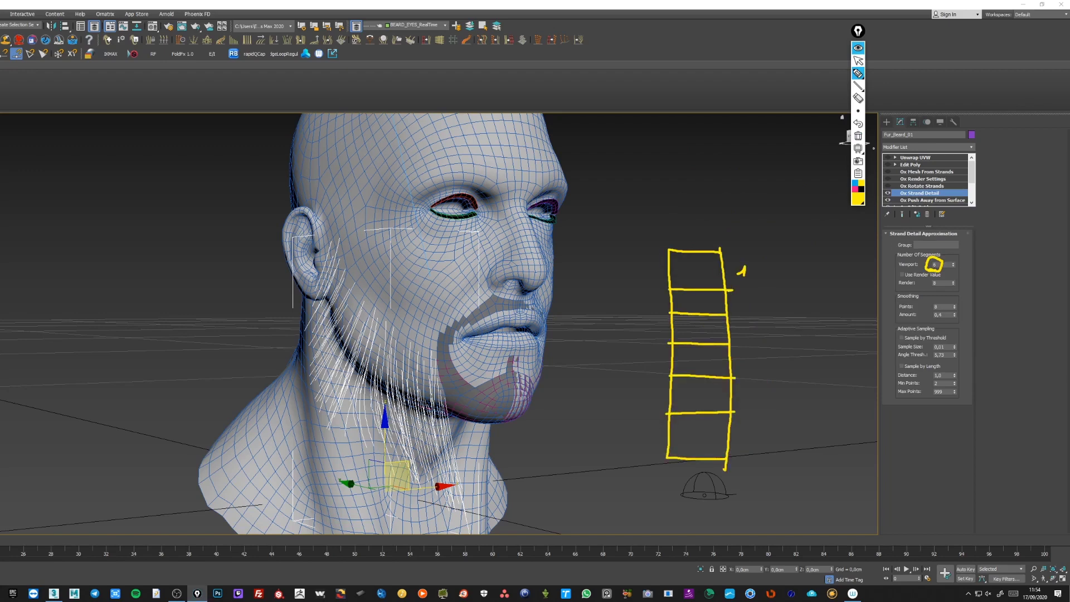
{"action": "left_click_drag", "start_coordinate": [749, 348], "coordinate": [745, 406]}
{"action": "left_click_drag", "start_coordinate": [749, 422], "coordinate": [746, 442]}
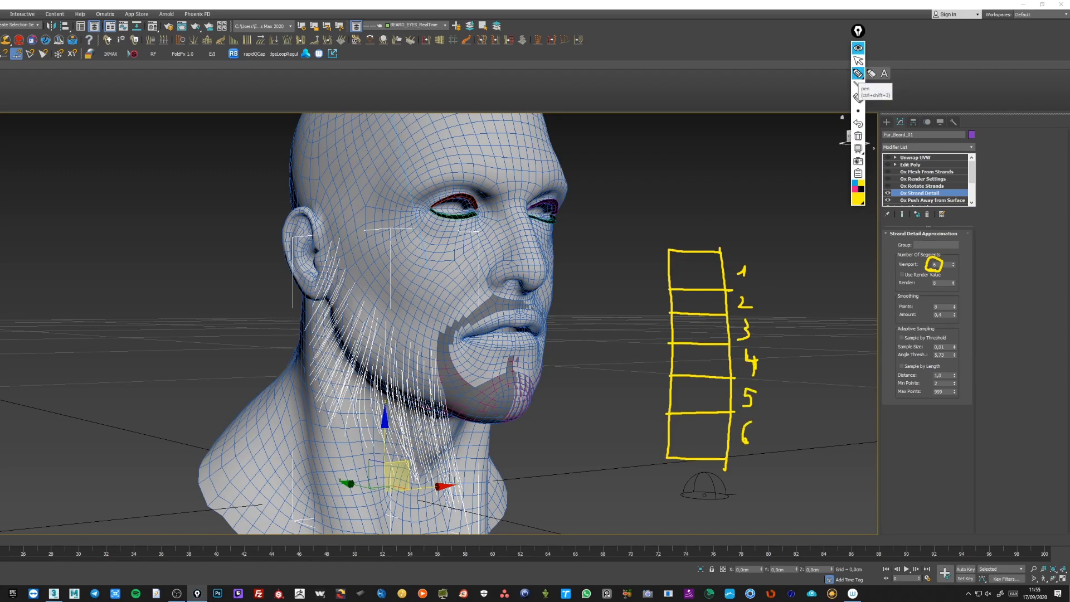
- Underline Viewport in pink and Render in blue, and draw seven blue division lines across the strip
{"action": "left_click", "coordinate": [855, 189]}
{"action": "mouse_move", "coordinate": [898, 267]}
{"action": "left_mouse_down"}
{"action": "mouse_move", "coordinate": [939, 284]}
{"action": "mouse_move", "coordinate": [929, 292]}
{"action": "left_mouse_up"}
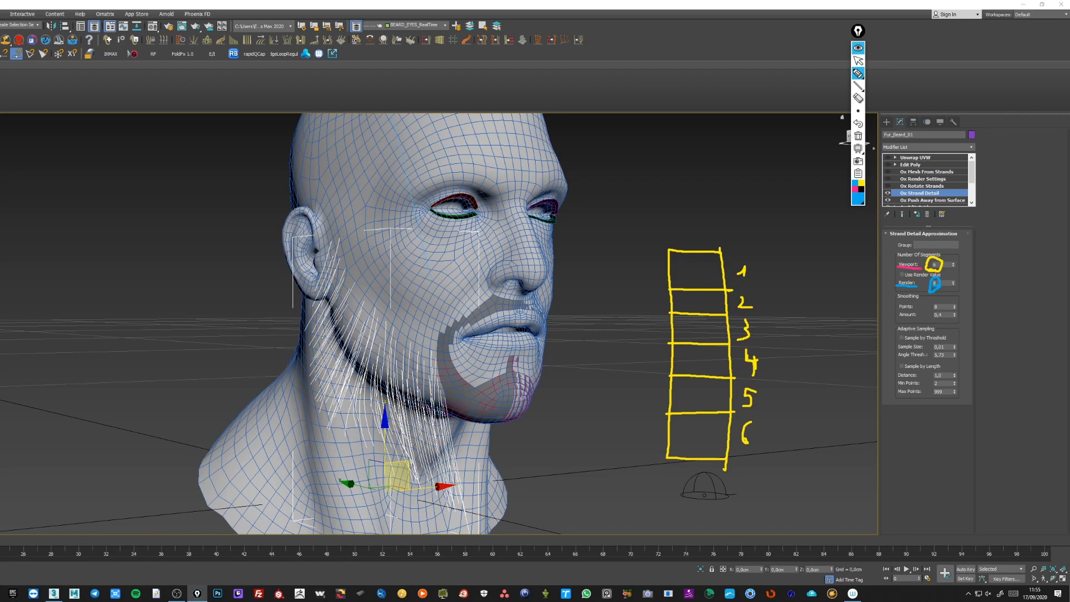
{"action": "left_click_drag", "start_coordinate": [668, 272], "coordinate": [723, 272]}
{"action": "left_click_drag", "start_coordinate": [671, 300], "coordinate": [725, 300]}
{"action": "left_click_drag", "start_coordinate": [672, 328], "coordinate": [733, 329]}
{"action": "left_click_drag", "start_coordinate": [671, 355], "coordinate": [728, 354]}
{"action": "left_click_drag", "start_coordinate": [673, 382], "coordinate": [733, 383]}
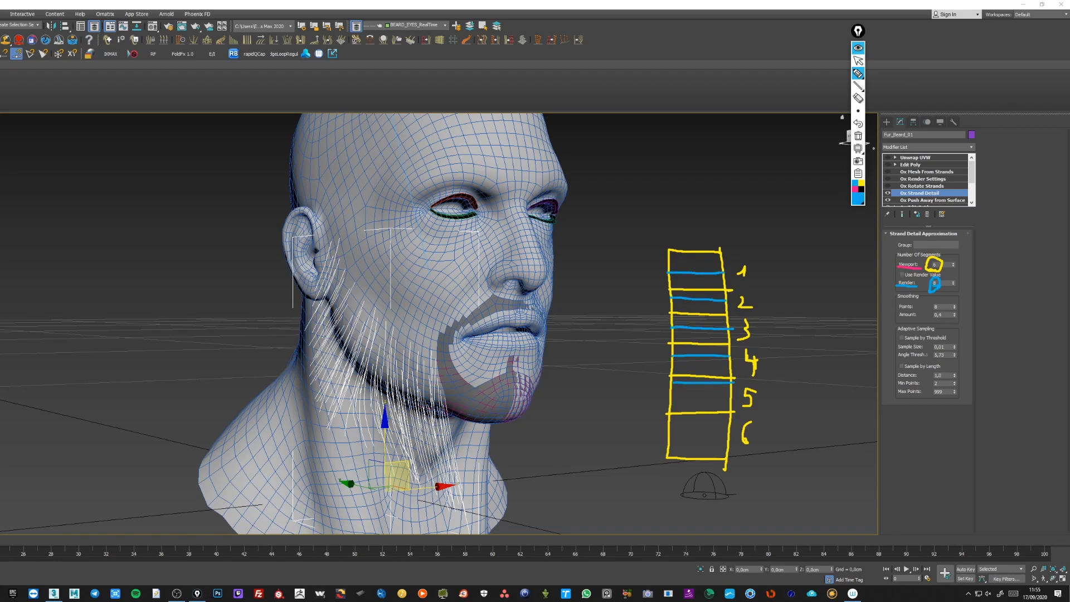
{"action": "left_click_drag", "start_coordinate": [668, 409], "coordinate": [733, 408]}
{"action": "left_click_drag", "start_coordinate": [666, 432], "coordinate": [731, 432]}
- Number the render segments 1 to 8 in blue along the other side of the strip
{"action": "left_click_drag", "start_coordinate": [645, 249], "coordinate": [646, 262]}
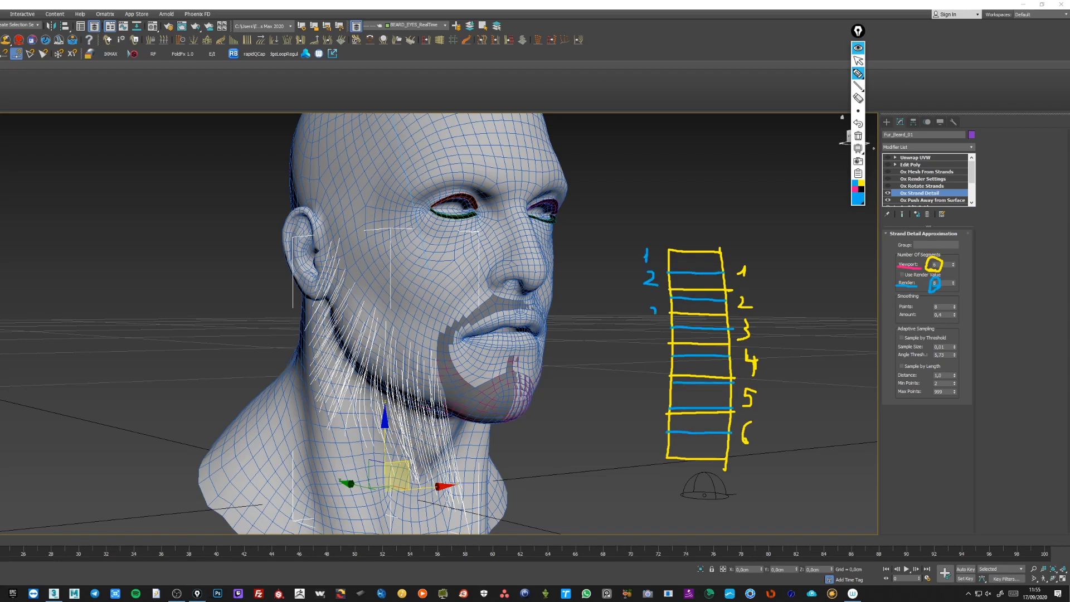
{"action": "left_click_drag", "start_coordinate": [652, 312], "coordinate": [646, 321]}
{"action": "left_click_drag", "start_coordinate": [652, 336], "coordinate": [645, 379]}
{"action": "left_click_drag", "start_coordinate": [657, 388], "coordinate": [651, 424]}
{"action": "left_click_drag", "start_coordinate": [649, 439], "coordinate": [646, 461]}
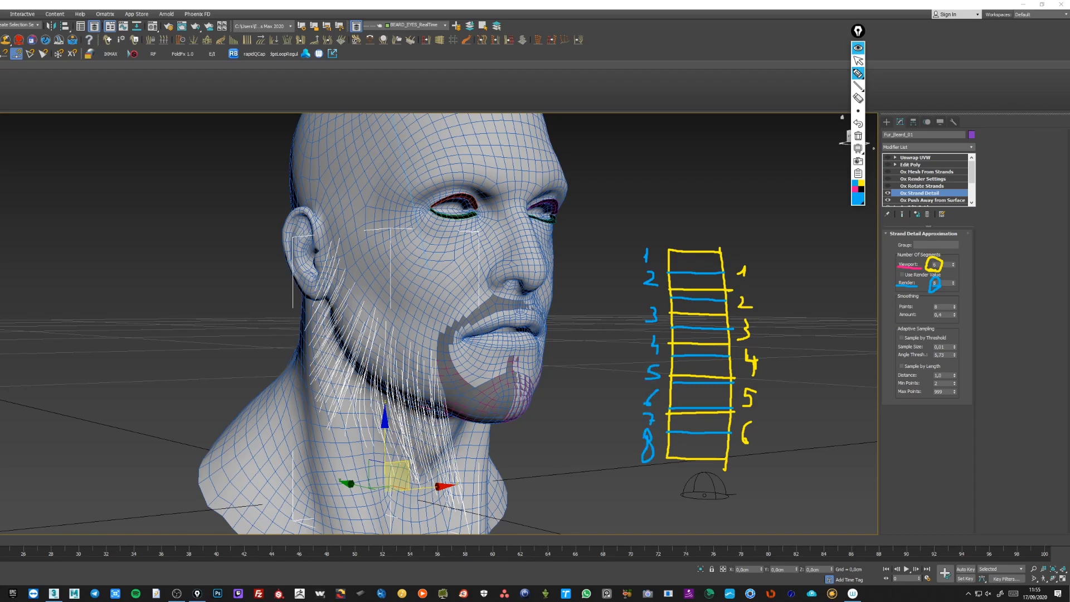
- Clear the annotations and enable and select the Ox Rotate Strands modifier
{"action": "left_click", "coordinate": [858, 60]}
{"action": "left_click", "coordinate": [858, 135]}
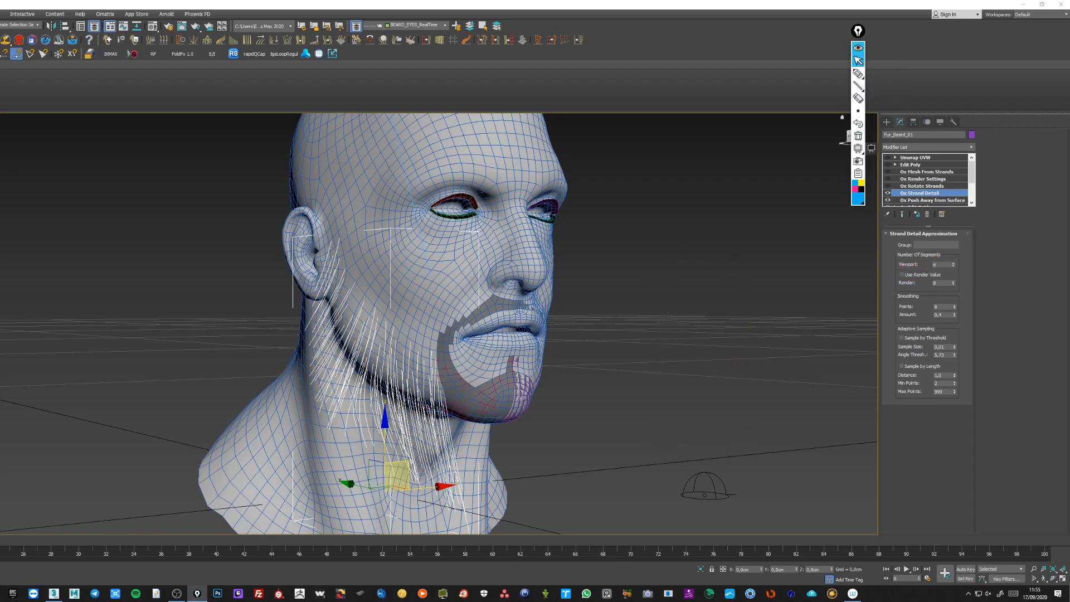
{"action": "left_click", "coordinate": [922, 186]}
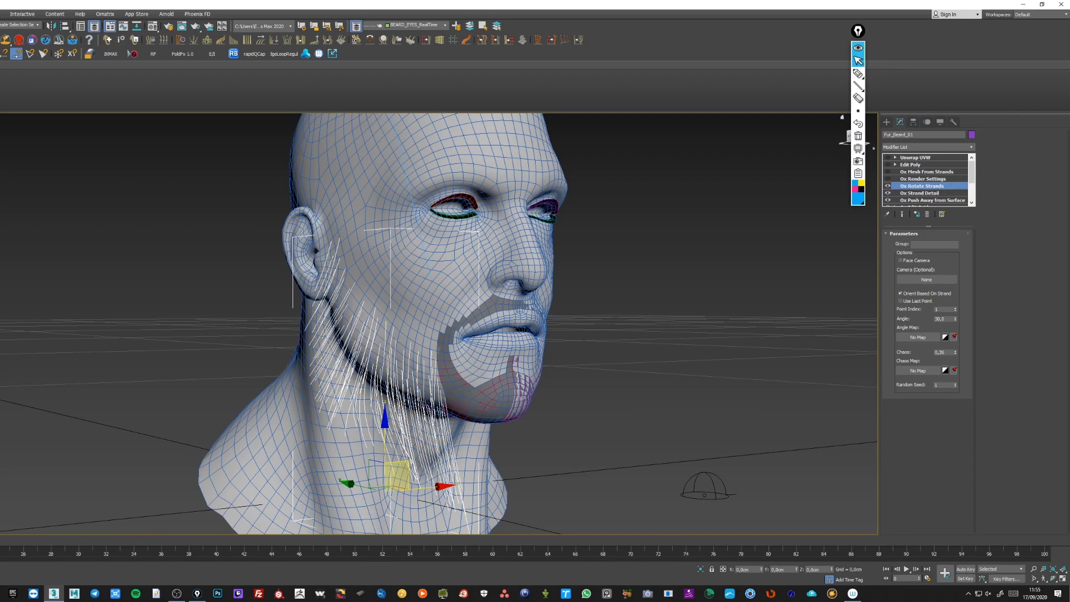
- Underline the Angle value in blue and sketch a curved hair card with strokes around its two ends
{"action": "left_click", "coordinate": [858, 73]}
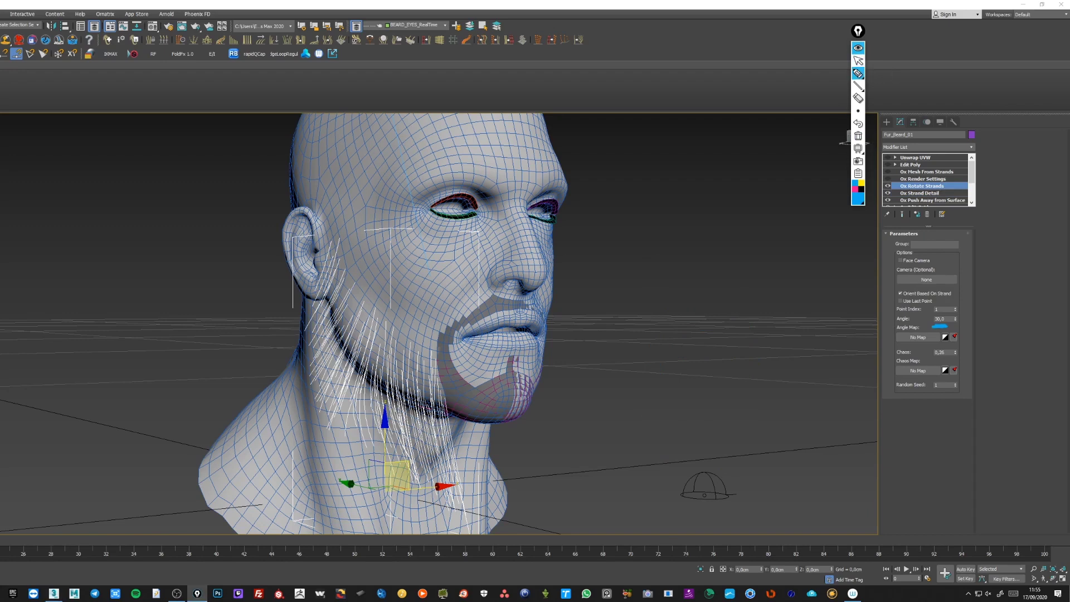
{"action": "left_click_drag", "start_coordinate": [723, 249], "coordinate": [676, 356]}
{"action": "mouse_move", "coordinate": [694, 429]}
{"action": "left_mouse_down"}
{"action": "mouse_move", "coordinate": [750, 257]}
{"action": "mouse_move", "coordinate": [721, 250]}
{"action": "left_mouse_up"}
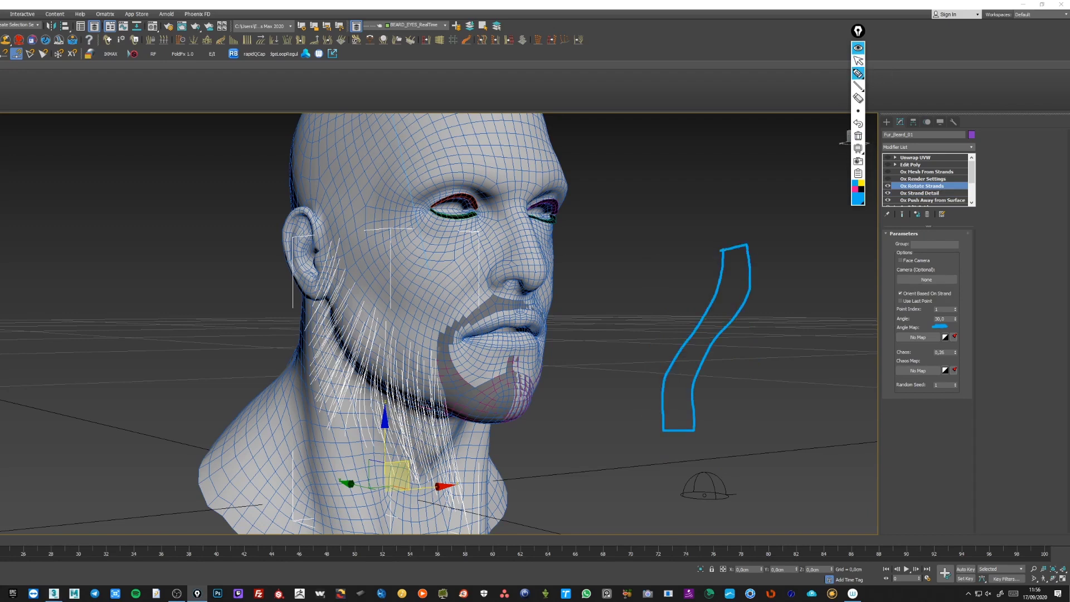
{"action": "left_click", "coordinate": [858, 98]}
{"action": "left_click", "coordinate": [858, 73]}
{"action": "mouse_move", "coordinate": [757, 317]}
{"action": "left_mouse_down"}
{"action": "mouse_move", "coordinate": [741, 276]}
{"action": "mouse_move", "coordinate": [694, 301]}
{"action": "left_mouse_up"}
{"action": "left_click_drag", "start_coordinate": [646, 410], "coordinate": [705, 398]}
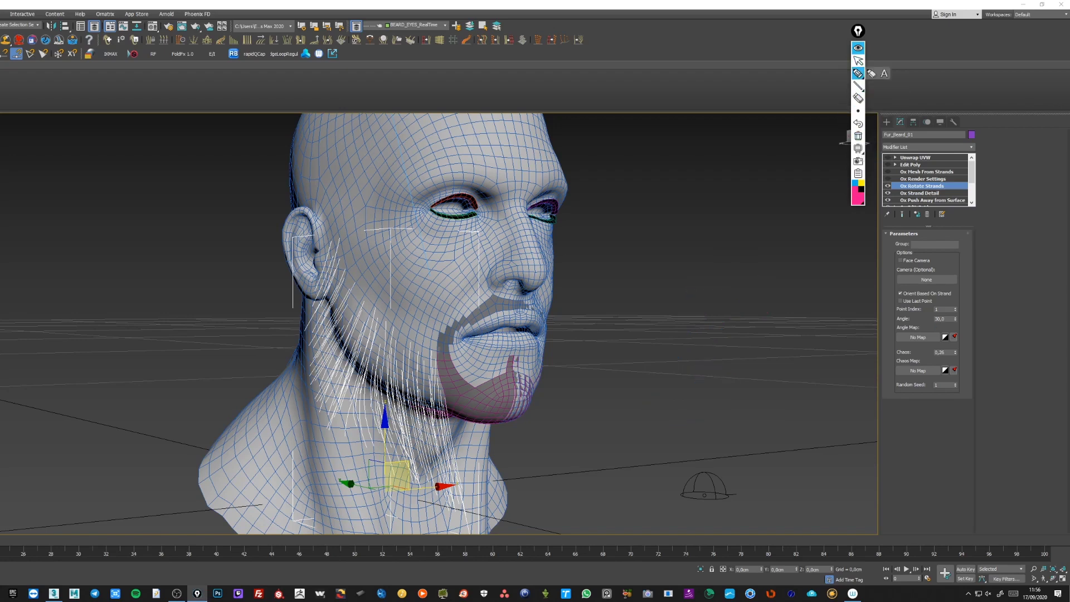
- Enable Ox Render Settings and Ox Mesh From Strands, leaving the mesh modifier selected
{"action": "left_click", "coordinate": [858, 60]}
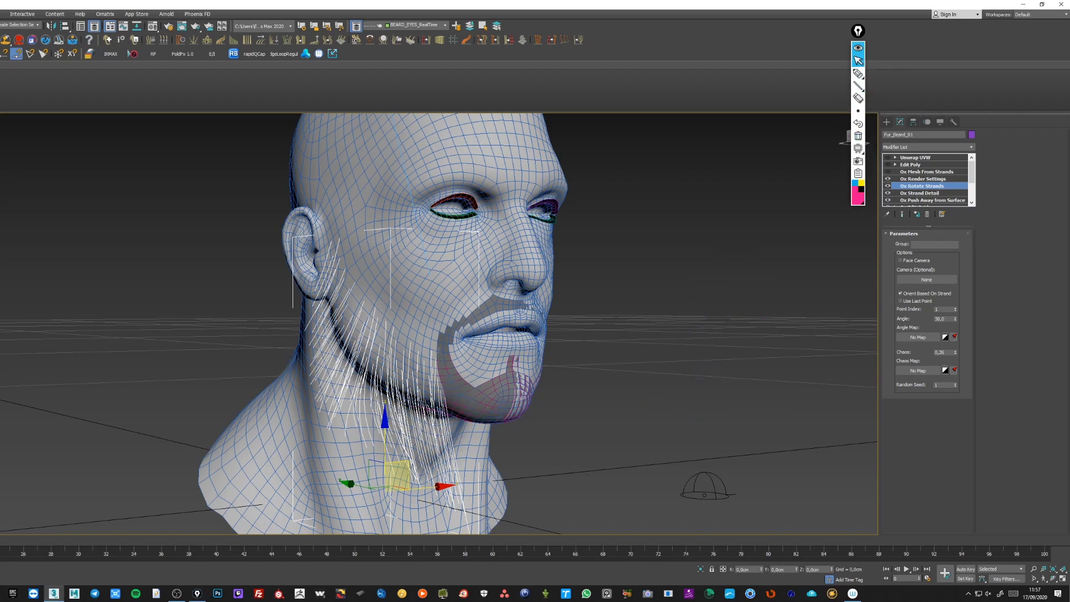
{"action": "left_click", "coordinate": [923, 179]}
{"action": "left_click", "coordinate": [926, 171]}
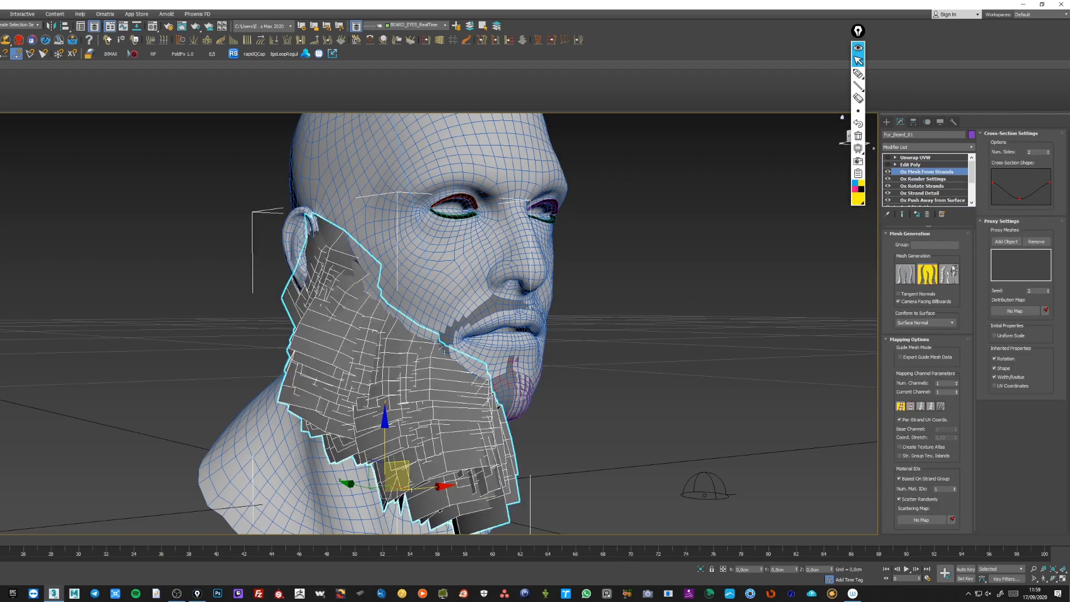
- Underline Ox Mesh From Strands in yellow and outline one hair card below the ear
{"action": "left_click", "coordinate": [858, 73]}
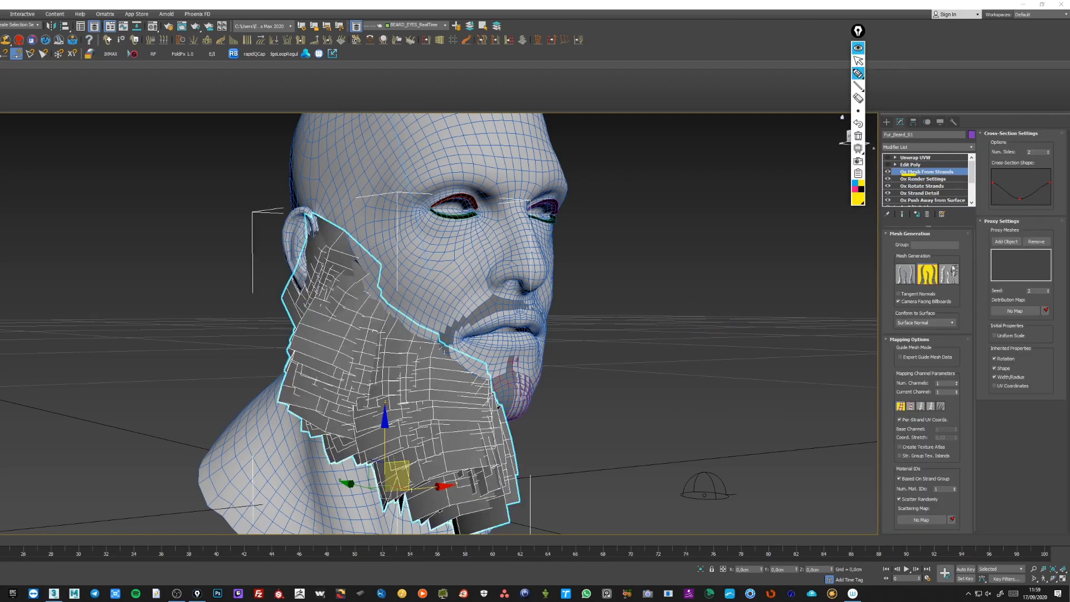
{"action": "left_click_drag", "start_coordinate": [899, 175], "coordinate": [954, 175]}
{"action": "mouse_move", "coordinate": [371, 295]}
{"action": "left_mouse_down"}
{"action": "mouse_move", "coordinate": [349, 360]}
{"action": "mouse_move", "coordinate": [323, 282]}
{"action": "mouse_move", "coordinate": [370, 291]}
{"action": "left_mouse_up"}
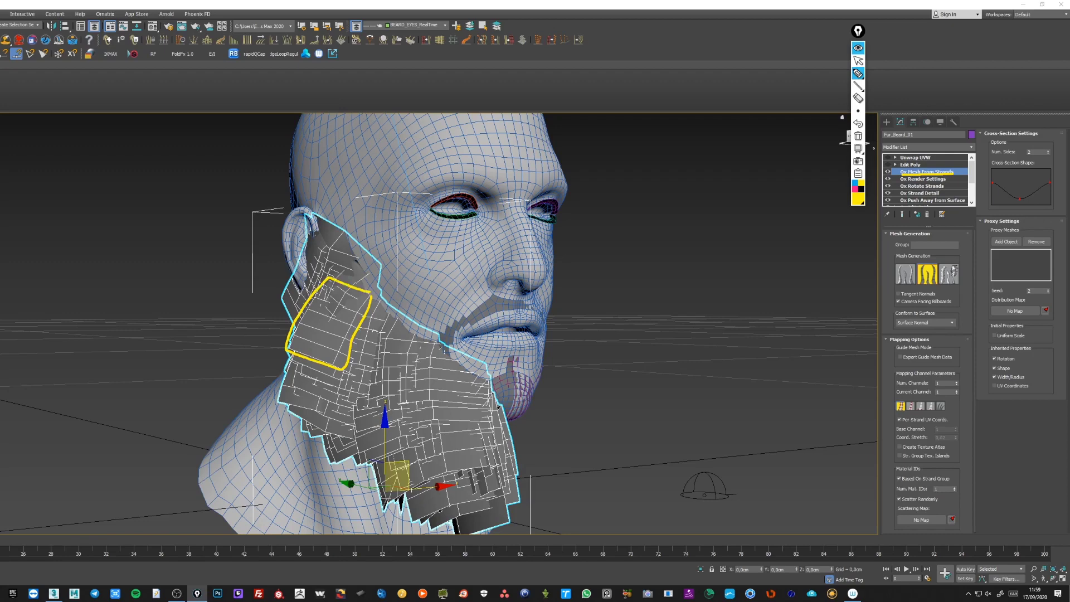
- Select Ox Render Settings with the end result shown, underline Global Radius in yellow and reduce it to 0,291 cm
{"action": "left_click", "coordinate": [858, 60]}
{"action": "left_click", "coordinate": [923, 178]}
{"action": "left_click", "coordinate": [901, 214]}
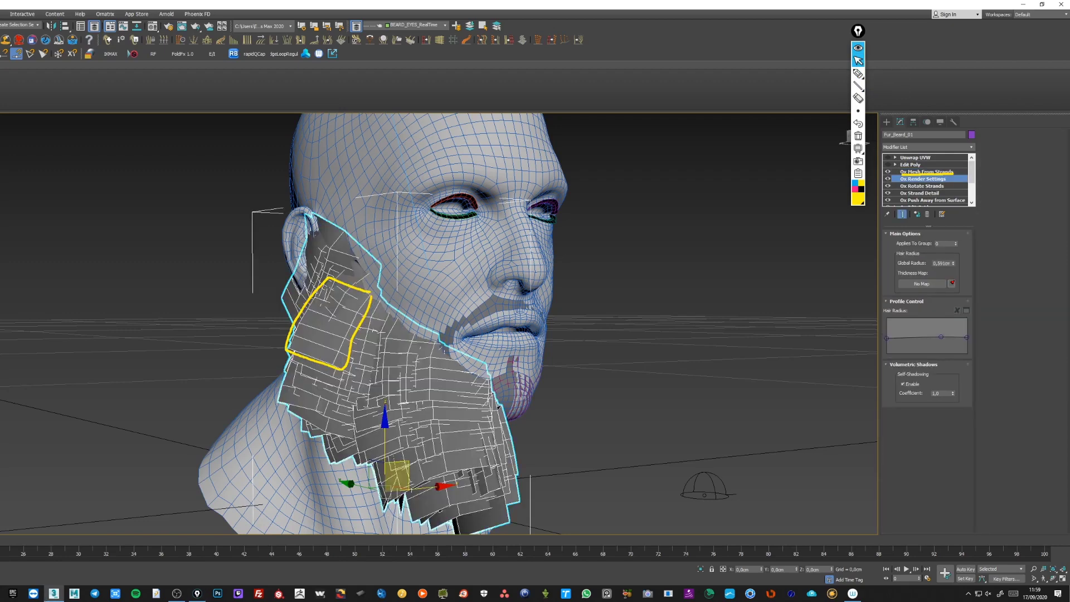
{"action": "left_click", "coordinate": [858, 73]}
{"action": "mouse_move", "coordinate": [934, 265]}
{"action": "left_mouse_down"}
{"action": "mouse_move", "coordinate": [956, 265]}
{"action": "mouse_move", "coordinate": [952, 283]}
{"action": "left_mouse_up"}
{"action": "left_click", "coordinate": [858, 60]}
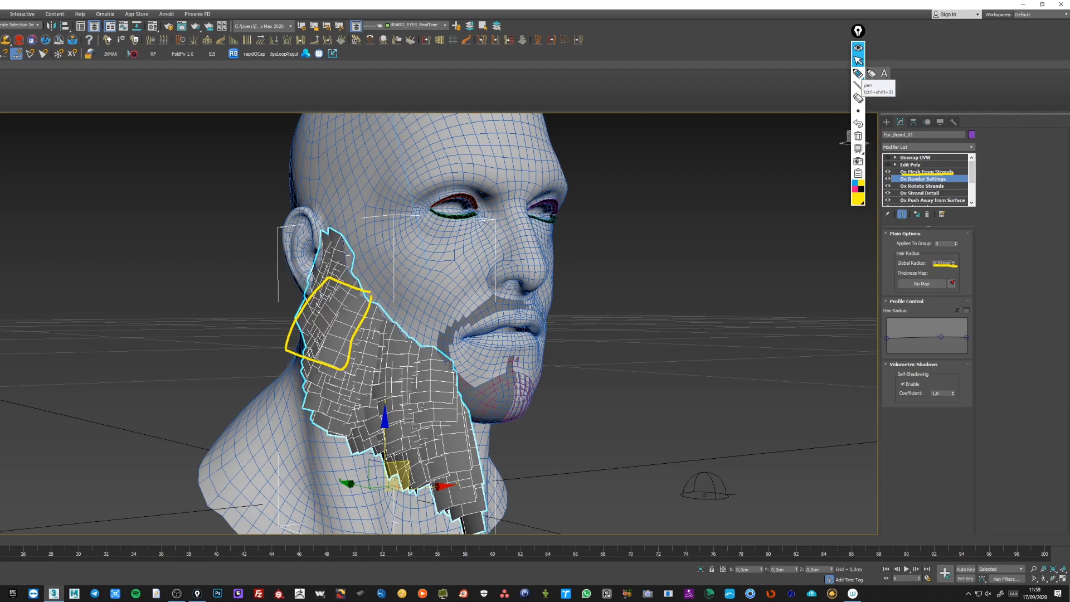
- Sketch a narrow yellow card divided into five segments and draw a wider blue card outline around it
{"action": "left_click", "coordinate": [858, 74]}
{"action": "mouse_move", "coordinate": [674, 278]}
{"action": "left_mouse_down"}
{"action": "mouse_move", "coordinate": [723, 281]}
{"action": "mouse_move", "coordinate": [670, 280]}
{"action": "left_mouse_up"}
{"action": "left_click_drag", "start_coordinate": [672, 315], "coordinate": [717, 317]}
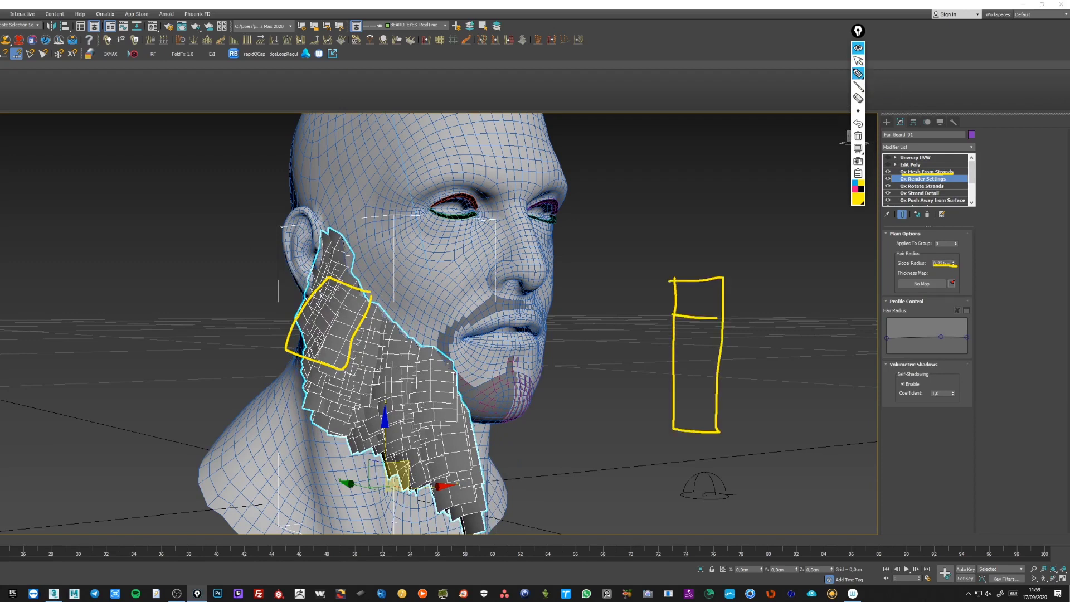
{"action": "left_click_drag", "start_coordinate": [672, 410], "coordinate": [716, 411]}
{"action": "left_click", "coordinate": [854, 182]}
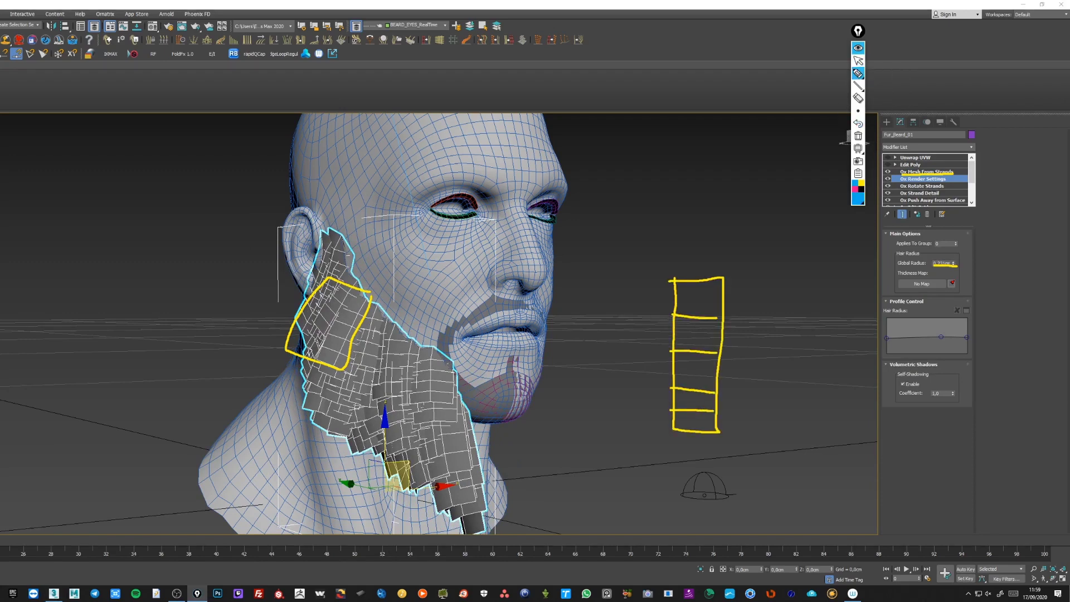
{"action": "mouse_move", "coordinate": [667, 273]}
{"action": "left_mouse_down"}
{"action": "mouse_move", "coordinate": [742, 275]}
{"action": "mouse_move", "coordinate": [751, 438]}
{"action": "mouse_move", "coordinate": [670, 335]}
{"action": "mouse_move", "coordinate": [668, 273]}
{"action": "left_mouse_up"}
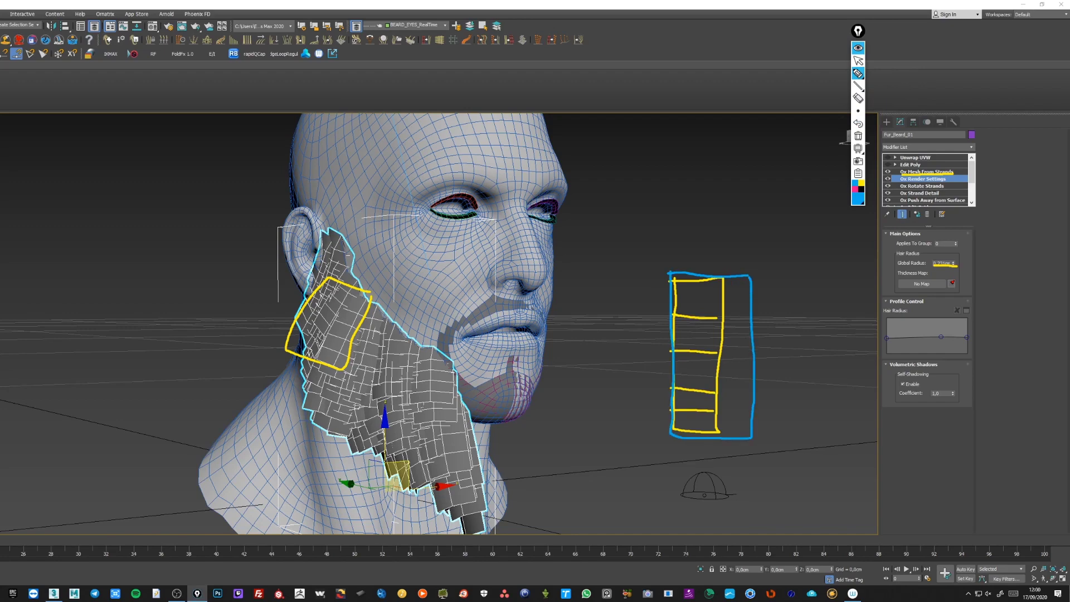
- Increase the Global Radius of the hair cards to 0,521 cm
{"action": "mouse_move", "coordinate": [858, 110]}
{"action": "left_click", "coordinate": [858, 60]}
{"action": "left_click_drag", "start_coordinate": [954, 263], "coordinate": [953, 240]}
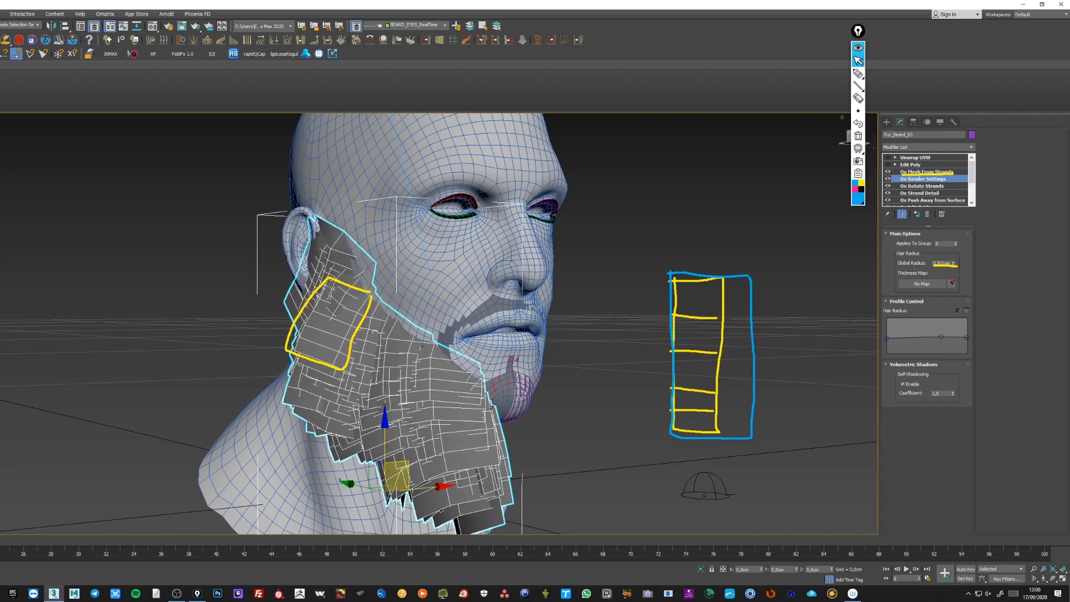
- Divide the wide blue card with four horizontal lines matching the yellow segments
{"action": "left_click", "coordinate": [858, 73]}
{"action": "left_click_drag", "start_coordinate": [675, 315], "coordinate": [755, 317]}
{"action": "left_click_drag", "start_coordinate": [674, 354], "coordinate": [752, 354]}
{"action": "left_click_drag", "start_coordinate": [674, 392], "coordinate": [750, 392]}
{"action": "left_click_drag", "start_coordinate": [672, 411], "coordinate": [755, 410]}
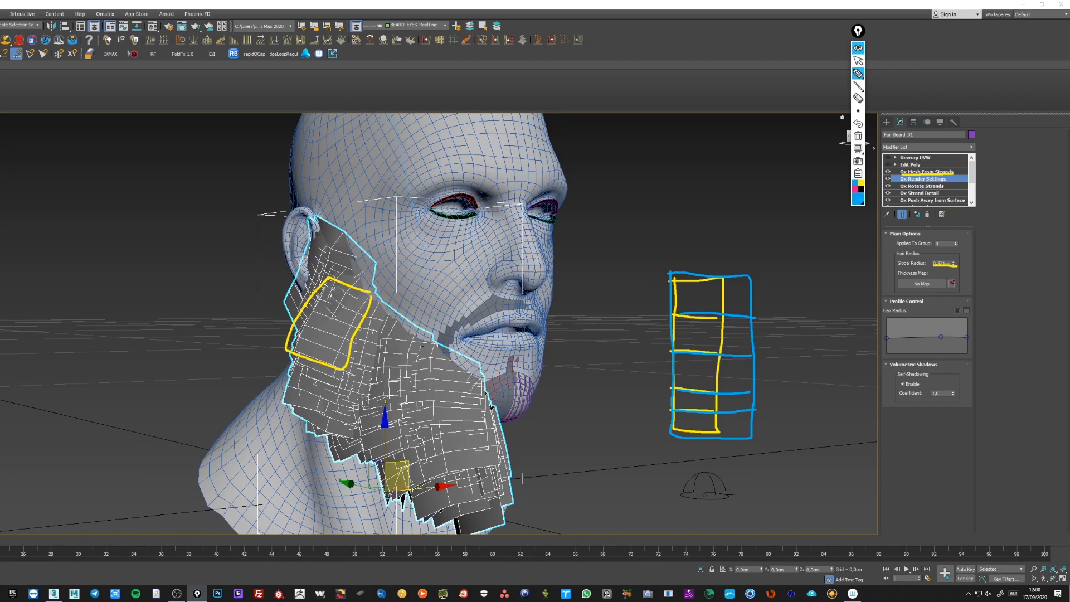
- Label the wide card 0,521 in blue and the narrow card 0,291 in yellow
{"action": "left_click_drag", "start_coordinate": [752, 234], "coordinate": [750, 236]}
{"action": "mouse_move", "coordinate": [767, 256]}
{"action": "left_mouse_down"}
{"action": "mouse_move", "coordinate": [763, 266]}
{"action": "mouse_move", "coordinate": [832, 261]}
{"action": "left_mouse_up"}
{"action": "left_click_drag", "start_coordinate": [819, 259], "coordinate": [837, 258]}
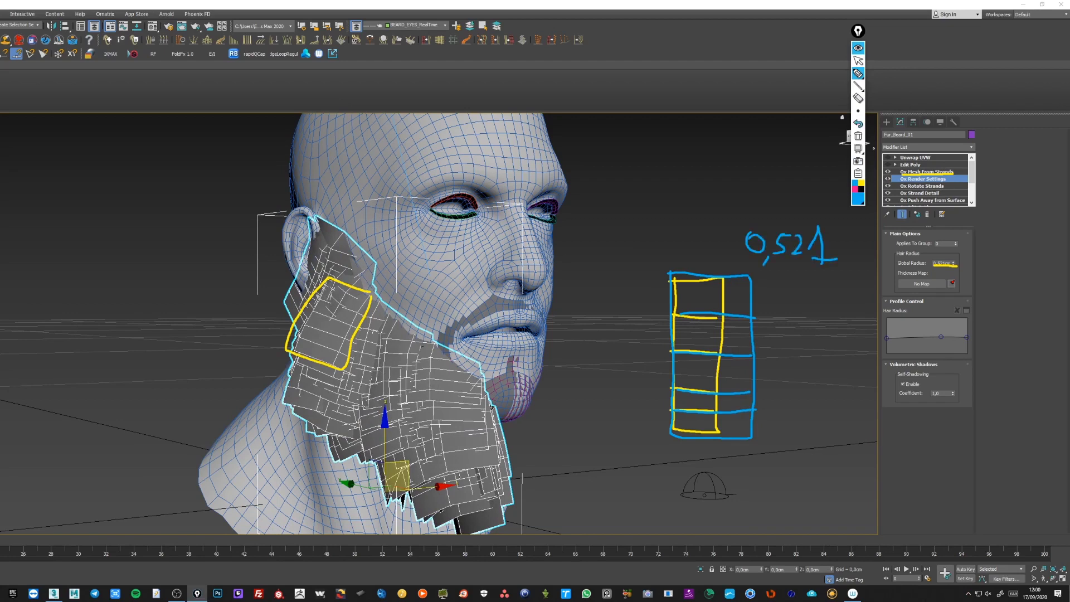
{"action": "left_click_drag", "start_coordinate": [630, 227], "coordinate": [629, 240]}
{"action": "left_click_drag", "start_coordinate": [650, 213], "coordinate": [666, 230]}
{"action": "mouse_move", "coordinate": [682, 213]}
{"action": "left_mouse_down"}
{"action": "mouse_move", "coordinate": [673, 231]}
{"action": "mouse_move", "coordinate": [692, 229]}
{"action": "left_mouse_up"}
{"action": "left_click_drag", "start_coordinate": [686, 230], "coordinate": [701, 229]}
- Lower the Global Radius to 0,291 cm and raise the first point of the Hair Radius profile curve
{"action": "left_click", "coordinate": [858, 60]}
{"action": "left_click_drag", "start_coordinate": [953, 263], "coordinate": [953, 289]}
{"action": "left_click_drag", "start_coordinate": [886, 337], "coordinate": [881, 315]}
- Box the card's upper and lower ends and link them with pink arrows to the circled profile curve end points
{"action": "left_click", "coordinate": [858, 74]}
{"action": "mouse_move", "coordinate": [754, 268]}
{"action": "left_mouse_down"}
{"action": "mouse_move", "coordinate": [754, 280]}
{"action": "mouse_move", "coordinate": [763, 268]}
{"action": "mouse_move", "coordinate": [756, 281]}
{"action": "mouse_move", "coordinate": [755, 266]}
{"action": "left_mouse_up"}
{"action": "left_click", "coordinate": [854, 190]}
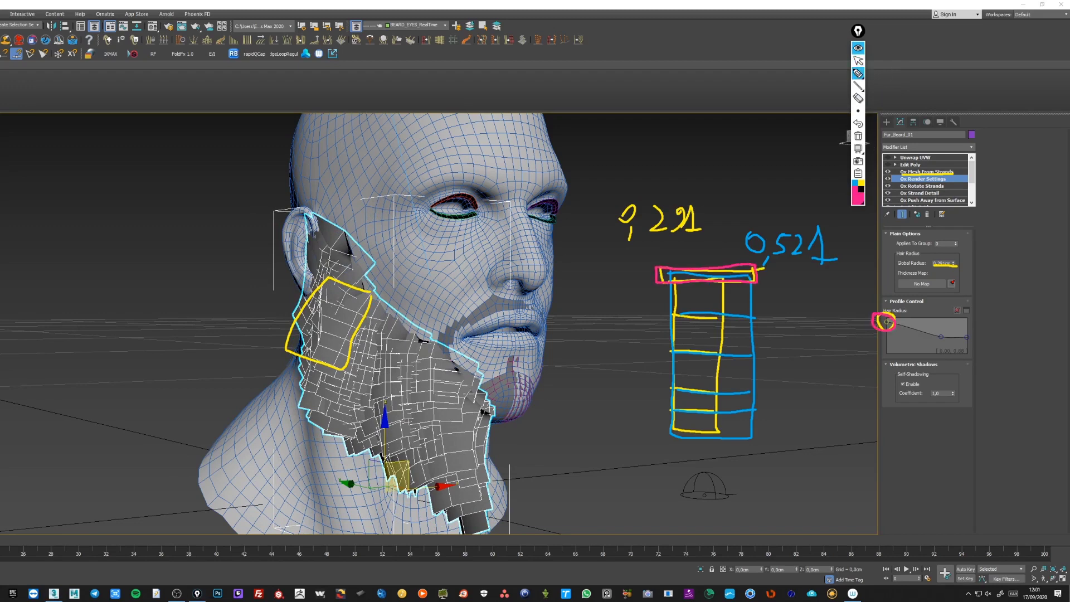
{"action": "left_click_drag", "start_coordinate": [967, 330], "coordinate": [969, 332]}
{"action": "mouse_move", "coordinate": [764, 430]}
{"action": "left_mouse_down"}
{"action": "mouse_move", "coordinate": [739, 428]}
{"action": "mouse_move", "coordinate": [763, 431]}
{"action": "left_mouse_up"}
{"action": "left_click_drag", "start_coordinate": [764, 277], "coordinate": [867, 314]}
{"action": "left_click_drag", "start_coordinate": [783, 443], "coordinate": [967, 352]}
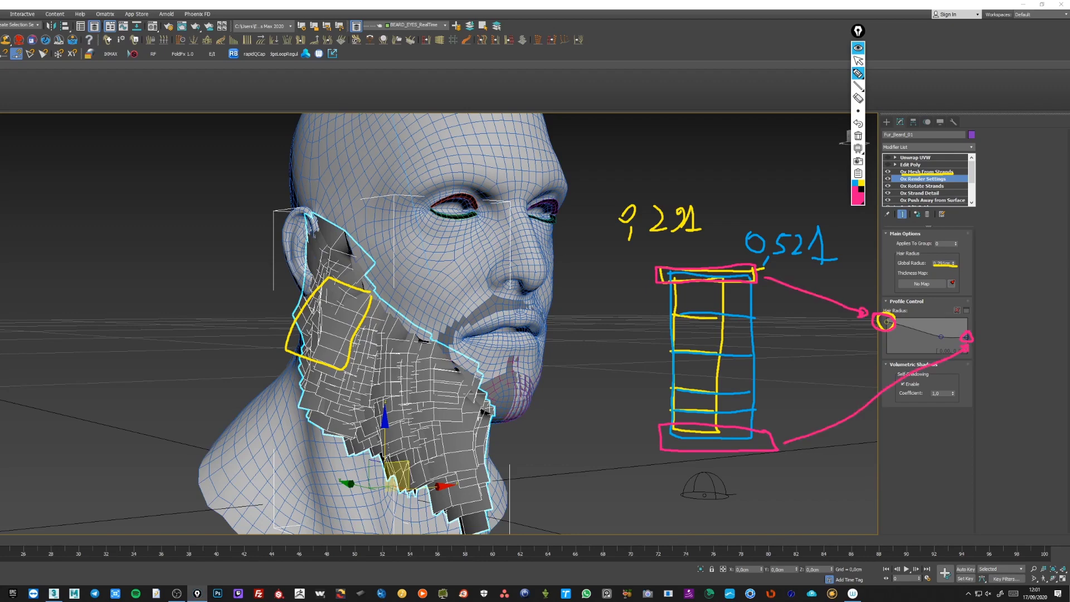
- Undo the deselection of the beard and the Hair Radius profile curve change
{"action": "left_click", "coordinate": [858, 61]}
{"action": "left_click", "coordinate": [791, 167]}
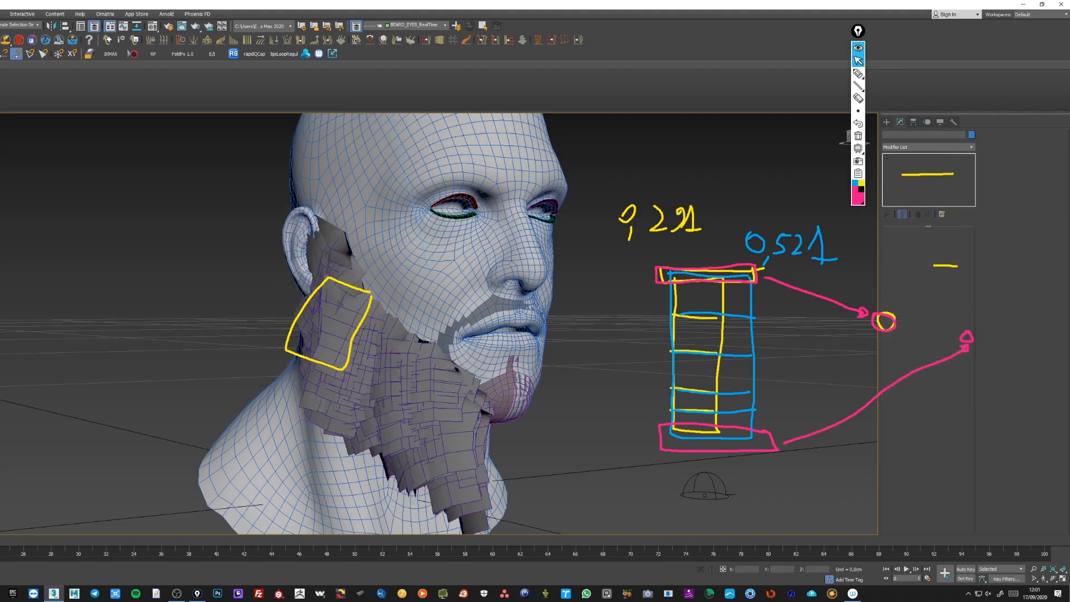
{"action": "key", "text": "ctrl+z"}
{"action": "key", "text": "ctrl+z"}
{"action": "key", "text": "ctrl+z"}
{"action": "key", "text": "ctrl+z"}
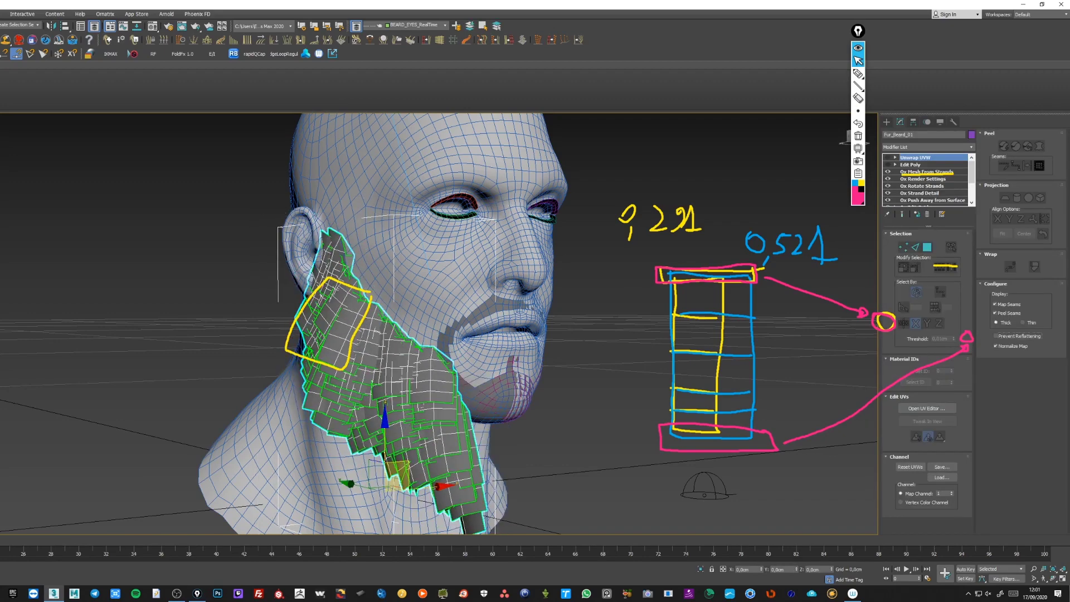
- Clear the old annotations, show the Ox Mesh From Strands settings, and mark Num. Sides, the Cross-Section Shape curve and one beard card
{"action": "left_click", "coordinate": [858, 135]}
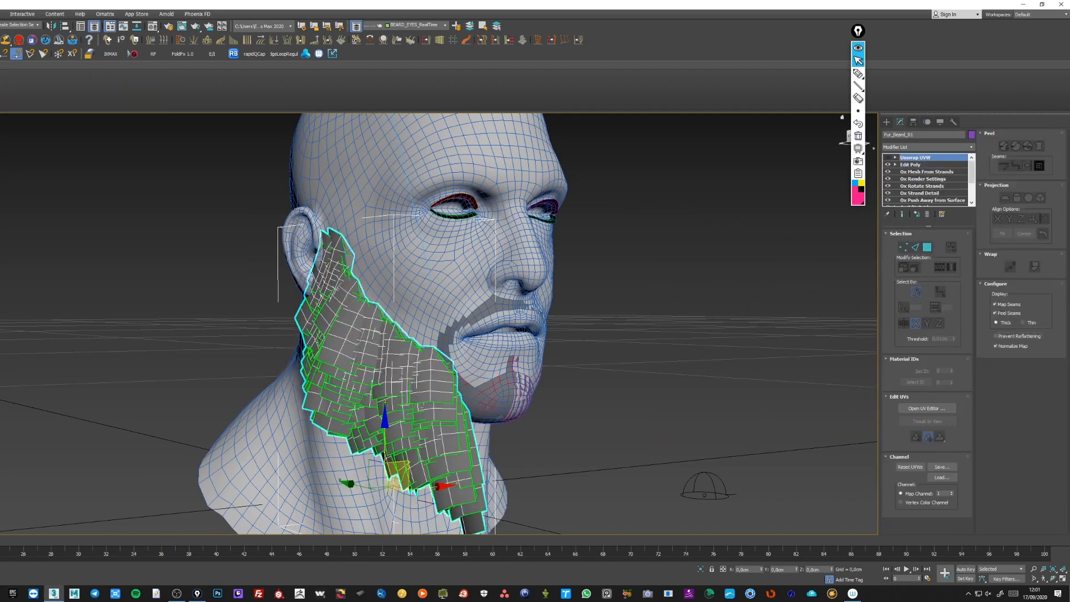
{"action": "left_click", "coordinate": [887, 165]}
{"action": "left_click", "coordinate": [925, 171]}
{"action": "left_click", "coordinate": [858, 74]}
{"action": "left_click_drag", "start_coordinate": [900, 177], "coordinate": [939, 176]}
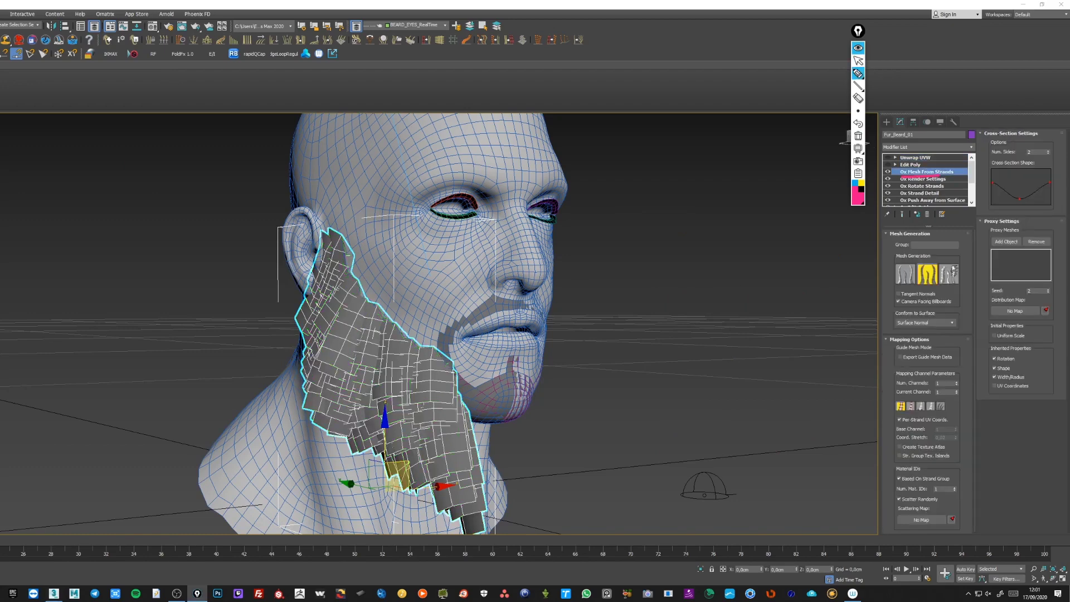
{"action": "mouse_move", "coordinate": [1008, 165]}
{"action": "left_mouse_down"}
{"action": "mouse_move", "coordinate": [980, 172]}
{"action": "mouse_move", "coordinate": [1058, 167]}
{"action": "mouse_move", "coordinate": [1000, 169]}
{"action": "left_mouse_up"}
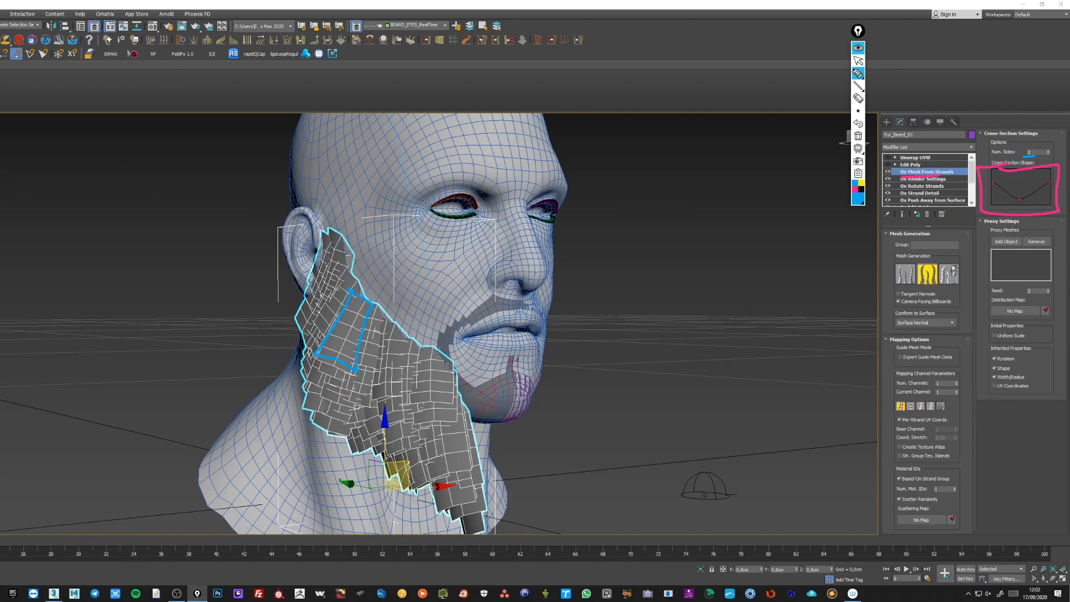
- Try Num. Sides at 1 on the beard card mesh and return it to 2
{"action": "left_click", "coordinate": [858, 61]}
{"action": "type", "text": "1"}
{"action": "key", "text": "Return"}
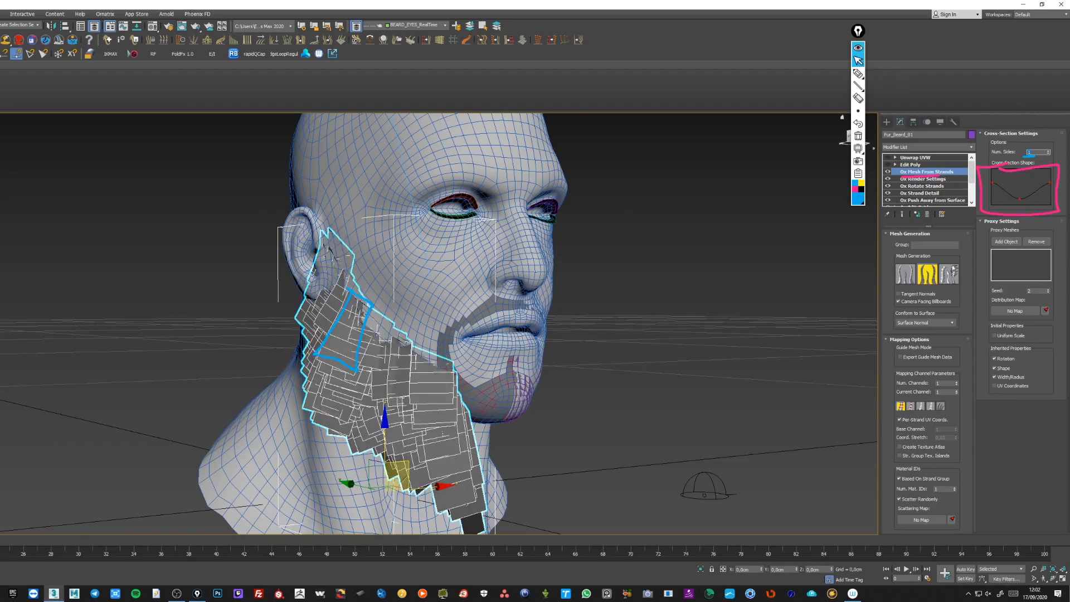
{"action": "type", "text": "2"}
{"action": "key", "text": "Return"}
- Sketch a blue single-column card with horizontal divisions beside the head and label it 1
{"action": "left_click", "coordinate": [858, 73]}
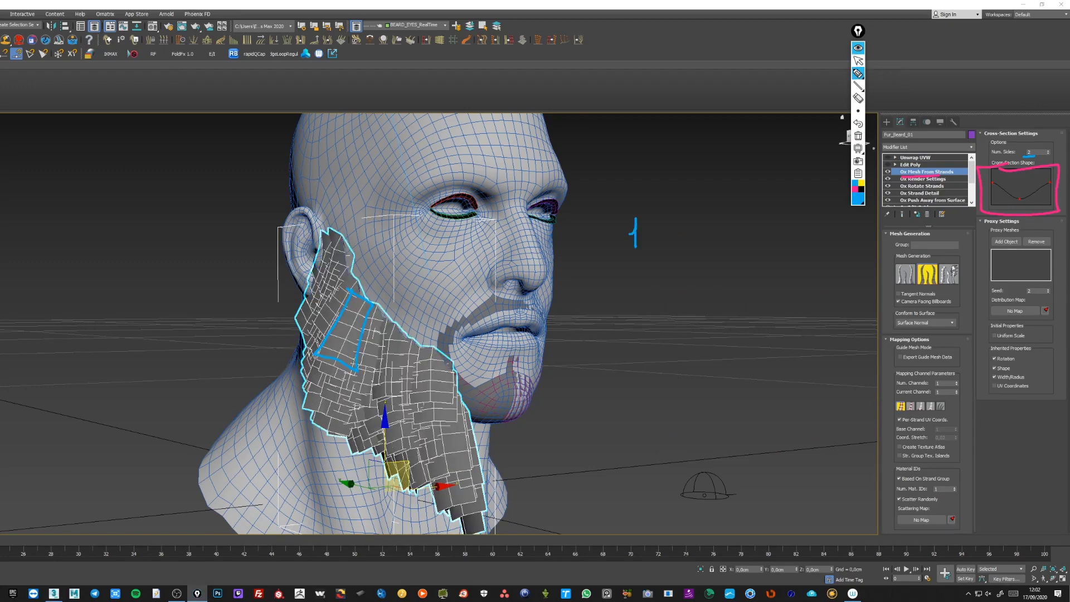
{"action": "left_click_drag", "start_coordinate": [628, 248], "coordinate": [647, 246]}
{"action": "mouse_move", "coordinate": [615, 272]}
{"action": "left_mouse_down"}
{"action": "mouse_move", "coordinate": [618, 449]}
{"action": "mouse_move", "coordinate": [613, 275]}
{"action": "mouse_move", "coordinate": [659, 307]}
{"action": "left_mouse_up"}
{"action": "left_click_drag", "start_coordinate": [630, 330], "coordinate": [664, 334]}
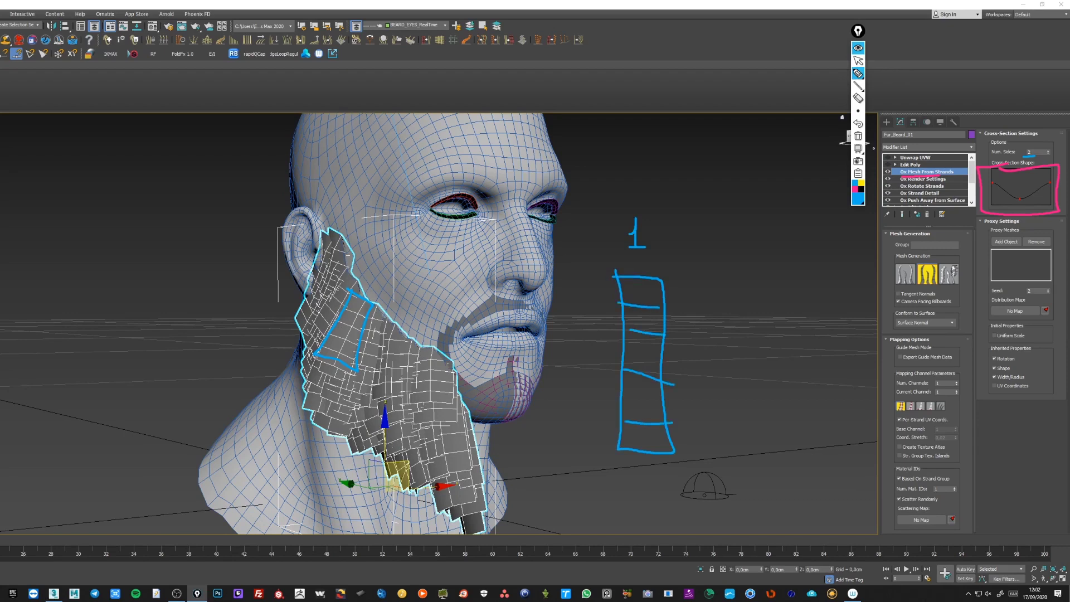
- Sketch a pink card labelled 2 with horizontal divisions and a lengthwise centre line
{"action": "mouse_move", "coordinate": [755, 277]}
{"action": "left_mouse_down"}
{"action": "mouse_move", "coordinate": [745, 454]}
{"action": "mouse_move", "coordinate": [756, 277]}
{"action": "left_mouse_up"}
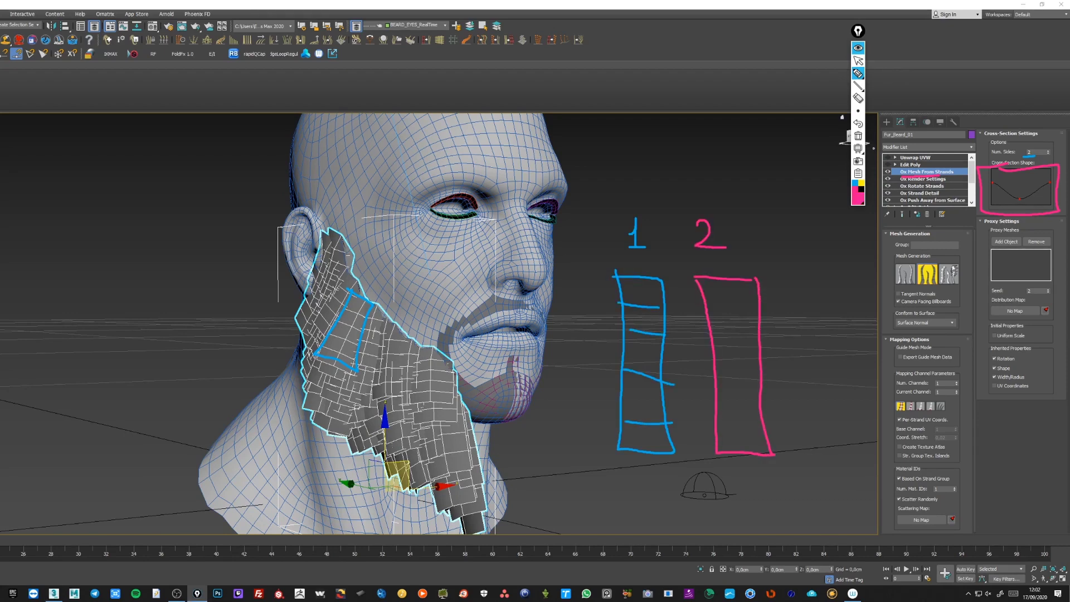
{"action": "left_click_drag", "start_coordinate": [700, 313], "coordinate": [754, 316]}
{"action": "left_click_drag", "start_coordinate": [710, 338], "coordinate": [757, 341]}
{"action": "left_click_drag", "start_coordinate": [728, 269], "coordinate": [740, 470]}
{"action": "mouse_move", "coordinate": [859, 76]}
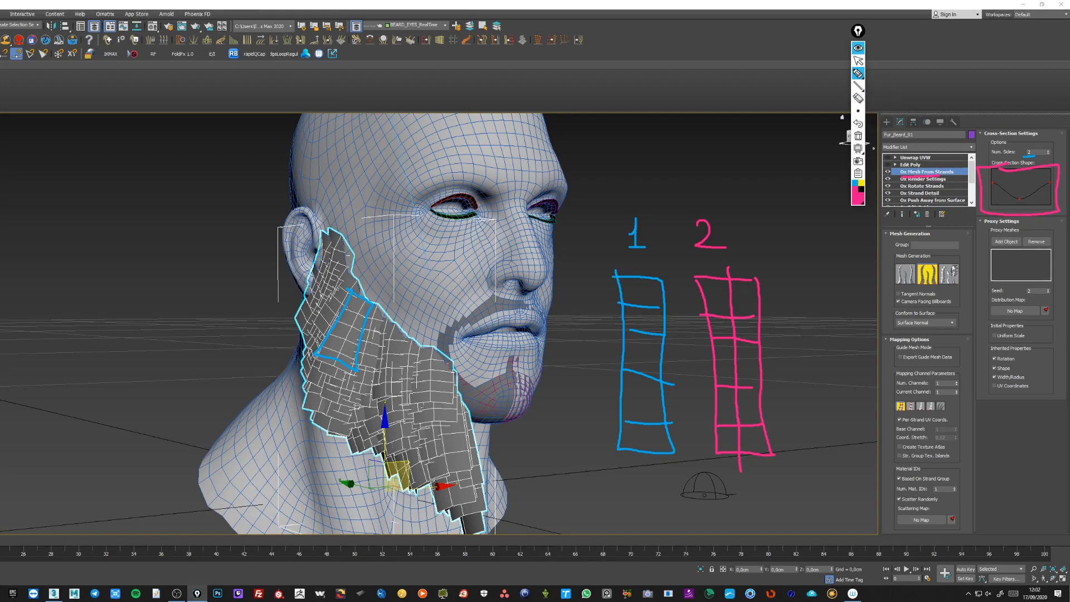
- Number the columns of both sketched cards in yellow and circle the three Cross-Section Shape curve points
{"action": "left_click_drag", "start_coordinate": [636, 265], "coordinate": [645, 273]}
{"action": "left_click_drag", "start_coordinate": [700, 263], "coordinate": [705, 274]}
{"action": "mouse_move", "coordinate": [995, 176]}
{"action": "left_mouse_down"}
{"action": "mouse_move", "coordinate": [985, 191]}
{"action": "mouse_move", "coordinate": [1017, 207]}
{"action": "left_mouse_up"}
{"action": "mouse_move", "coordinate": [1051, 176]}
{"action": "left_mouse_down"}
{"action": "mouse_move", "coordinate": [1047, 186]}
{"action": "mouse_move", "coordinate": [1046, 177]}
{"action": "left_mouse_up"}
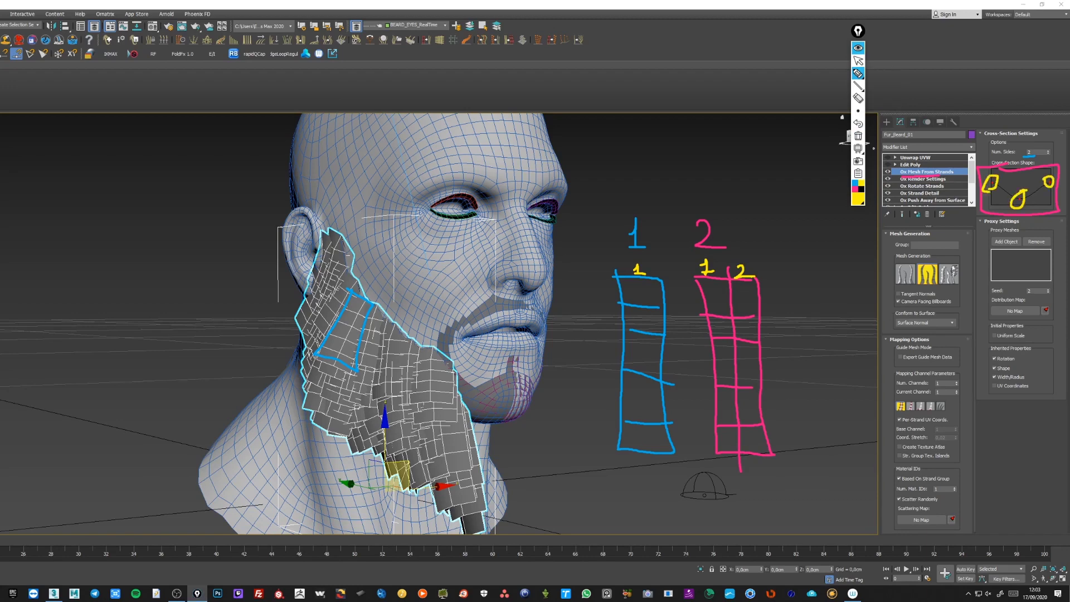
- Circle three vertices across the pink card and link them to the curve points with yellow and blue arrows
{"action": "left_click_drag", "start_coordinate": [708, 304], "coordinate": [703, 305]}
{"action": "left_click_drag", "start_coordinate": [735, 307], "coordinate": [972, 190]}
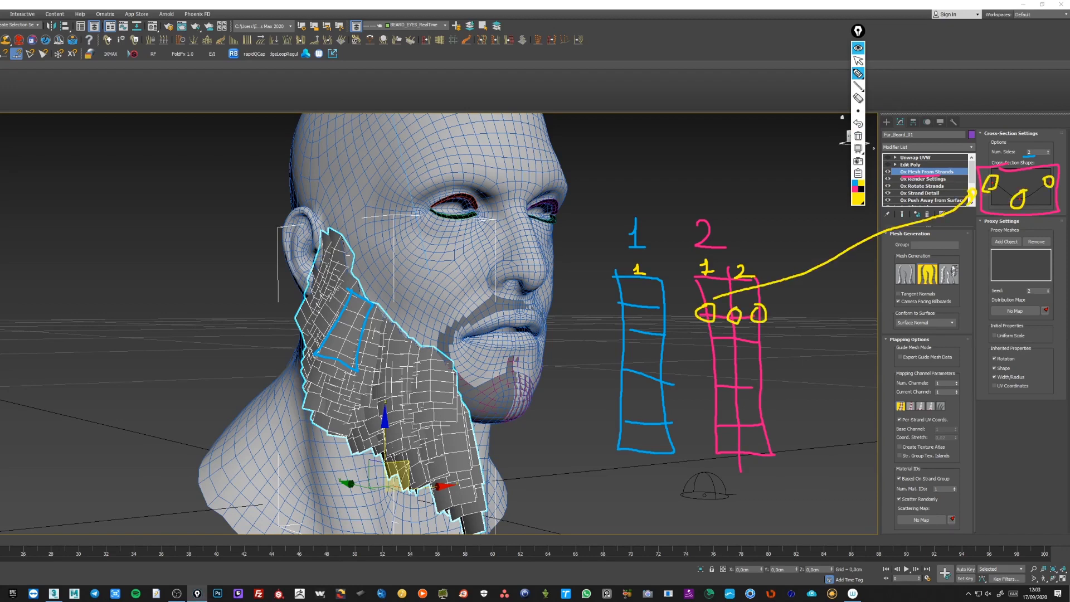
{"action": "mouse_move", "coordinate": [767, 312]}
{"action": "left_mouse_down"}
{"action": "mouse_move", "coordinate": [1047, 186]}
{"action": "mouse_move", "coordinate": [1038, 201]}
{"action": "left_mouse_up"}
{"action": "left_click", "coordinate": [854, 183]}
{"action": "left_click_drag", "start_coordinate": [741, 287], "coordinate": [1006, 196]}
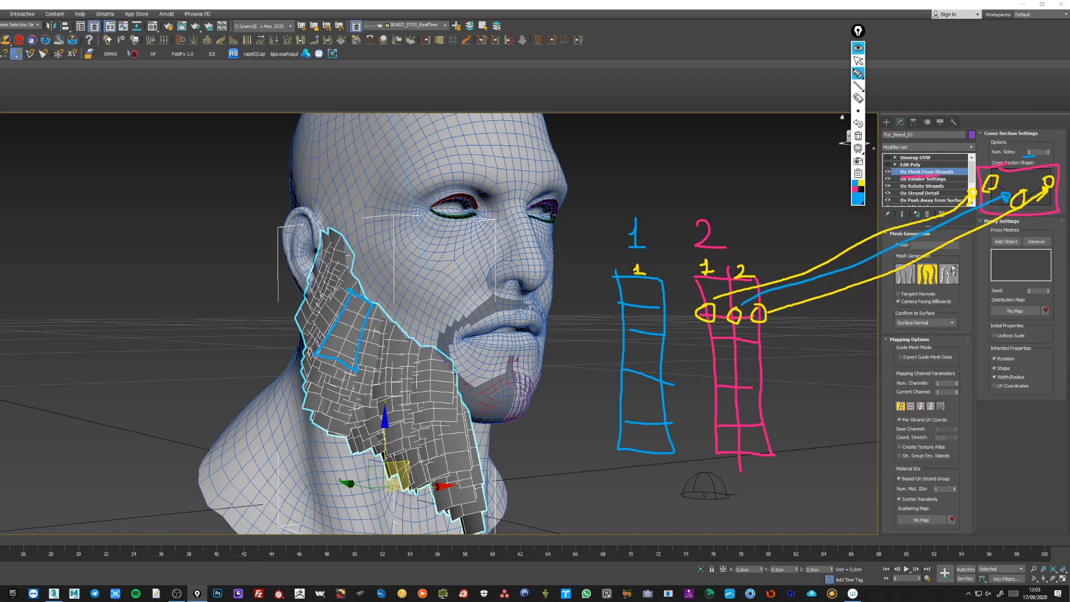
- Erase the arrows, the circles on the curve, the blue card and the large labels 1 and 2
{"action": "left_click", "coordinate": [858, 98]}
{"action": "left_click_drag", "start_coordinate": [886, 284], "coordinate": [972, 195]}
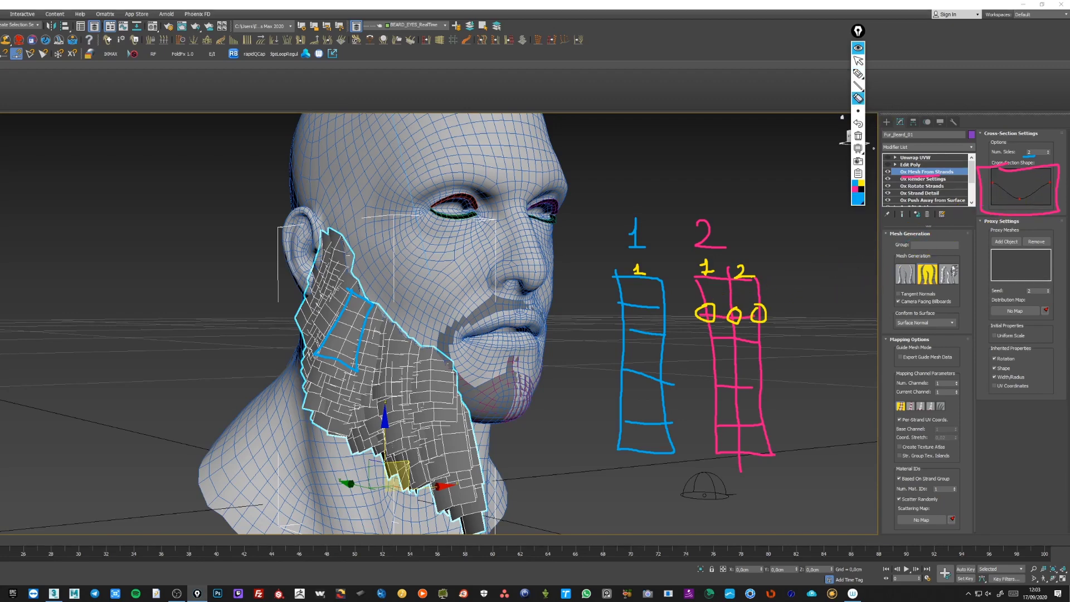
{"action": "left_click", "coordinate": [857, 74]}
{"action": "left_click", "coordinate": [857, 98]}
{"action": "mouse_move", "coordinate": [719, 234]}
{"action": "left_mouse_down"}
{"action": "mouse_move", "coordinate": [622, 290]}
{"action": "mouse_move", "coordinate": [640, 334]}
{"action": "mouse_move", "coordinate": [649, 422]}
{"action": "left_mouse_up"}
- Sketch a tilted blue card above the pink one, with cross divisions and a lengthwise centre line
{"action": "left_click", "coordinate": [858, 74]}
{"action": "mouse_move", "coordinate": [691, 164]}
{"action": "left_mouse_down"}
{"action": "mouse_move", "coordinate": [671, 195]}
{"action": "mouse_move", "coordinate": [842, 226]}
{"action": "mouse_move", "coordinate": [755, 196]}
{"action": "mouse_move", "coordinate": [842, 225]}
{"action": "left_mouse_up"}
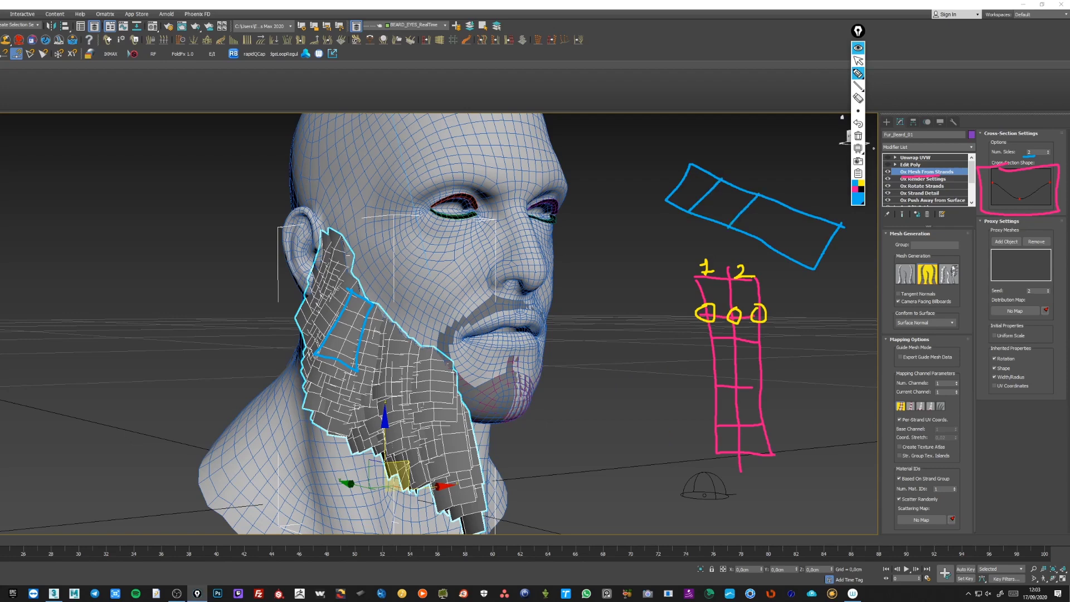
{"action": "left_click_drag", "start_coordinate": [669, 188], "coordinate": [834, 244]}
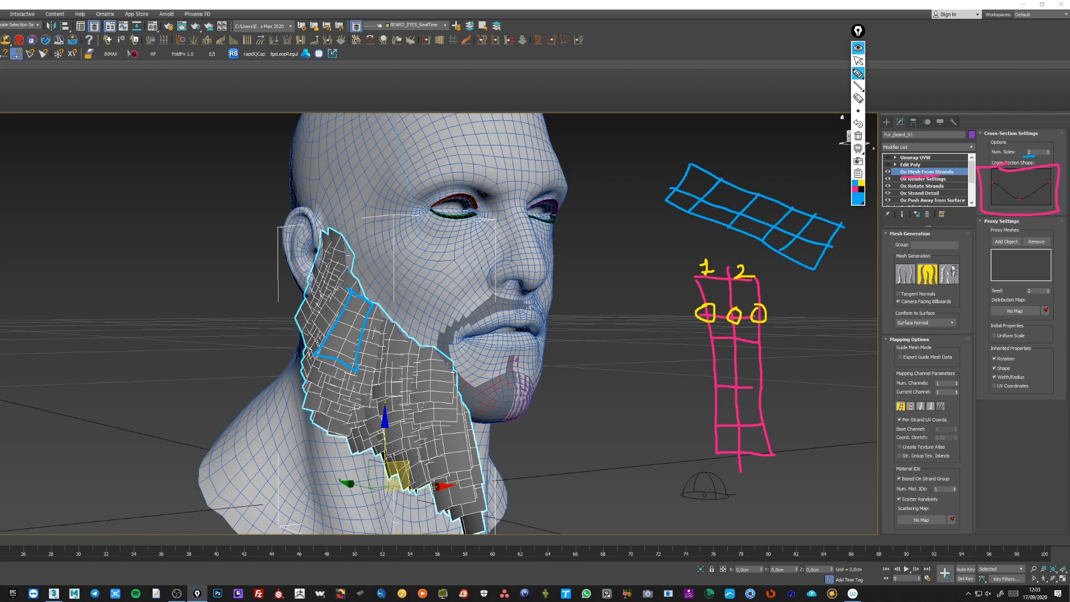
- Mark a flat blue profile, a yellow downward arrow at the centre point and a pink V on the Cross-Section Shape curve
{"action": "left_click_drag", "start_coordinate": [1048, 188], "coordinate": [991, 183]}
{"action": "left_click_drag", "start_coordinate": [1023, 176], "coordinate": [1030, 203]}
{"action": "left_click_drag", "start_coordinate": [1015, 198], "coordinate": [1050, 182]}
- Draw the folded V-shaped version of the tilted card in pink over the blue sketch
{"action": "left_click", "coordinate": [860, 183]}
{"action": "mouse_move", "coordinate": [674, 189]}
{"action": "left_mouse_down"}
{"action": "mouse_move", "coordinate": [788, 274]}
{"action": "mouse_move", "coordinate": [827, 246]}
{"action": "mouse_move", "coordinate": [855, 248]}
{"action": "left_mouse_up"}
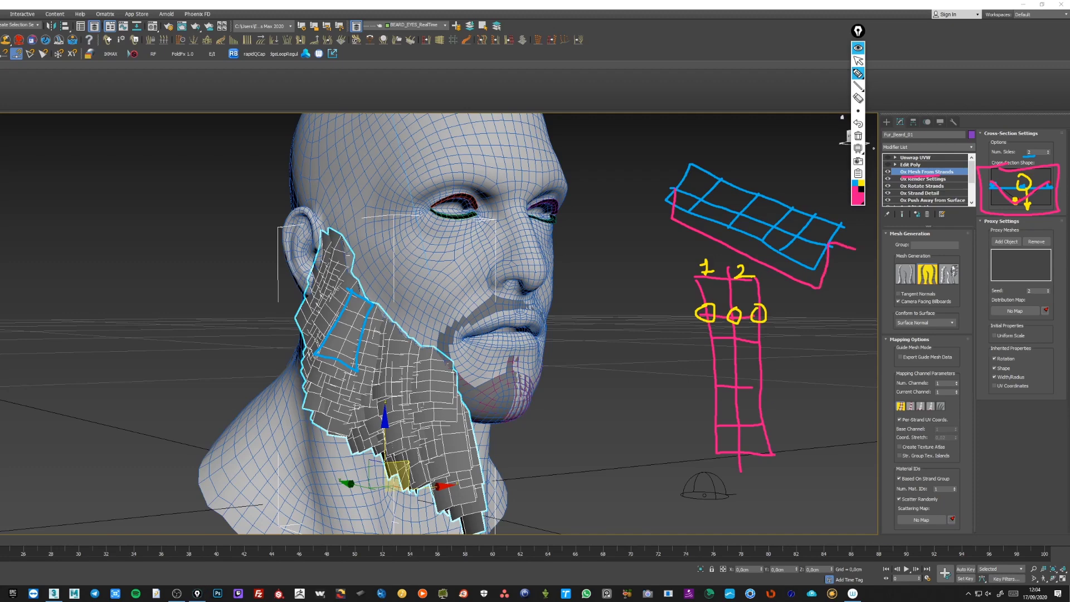
{"action": "mouse_move", "coordinate": [676, 189]}
{"action": "left_mouse_down"}
{"action": "mouse_move", "coordinate": [705, 187]}
{"action": "mouse_move", "coordinate": [855, 248]}
{"action": "mouse_move", "coordinate": [705, 198]}
{"action": "mouse_move", "coordinate": [826, 245]}
{"action": "left_mouse_up"}
{"action": "left_click", "coordinate": [858, 98]}
{"action": "left_click", "coordinate": [858, 73]}
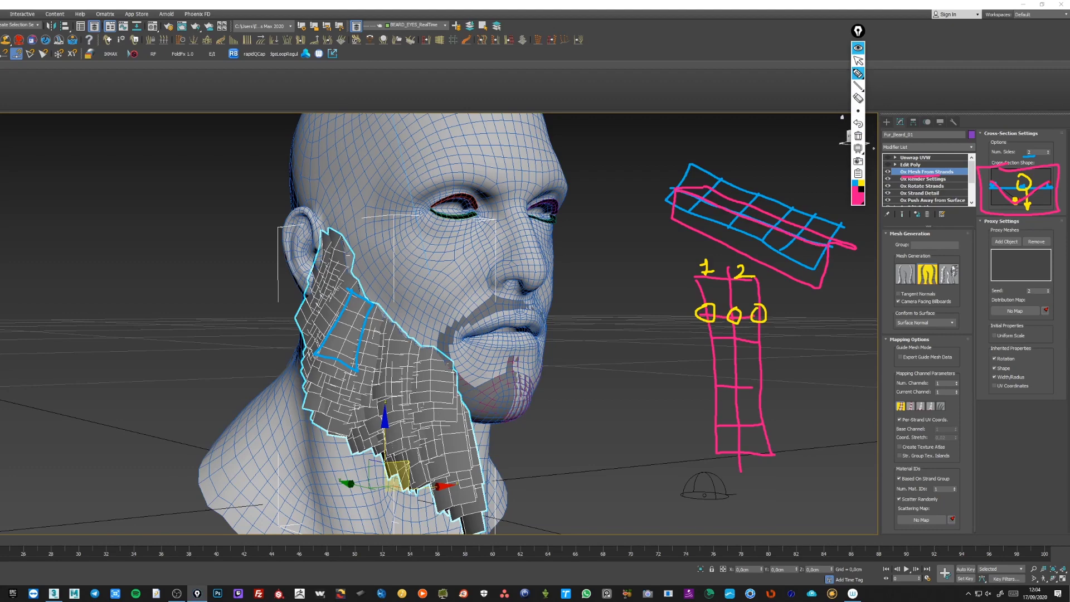
- Circle the near end of the tilted card in yellow and sketch its peaked profile beside it
{"action": "left_click", "coordinate": [862, 183]}
{"action": "mouse_move", "coordinate": [713, 180]}
{"action": "left_mouse_down"}
{"action": "mouse_move", "coordinate": [669, 214]}
{"action": "mouse_move", "coordinate": [705, 178]}
{"action": "left_mouse_up"}
{"action": "left_click_drag", "start_coordinate": [589, 229], "coordinate": [664, 231]}
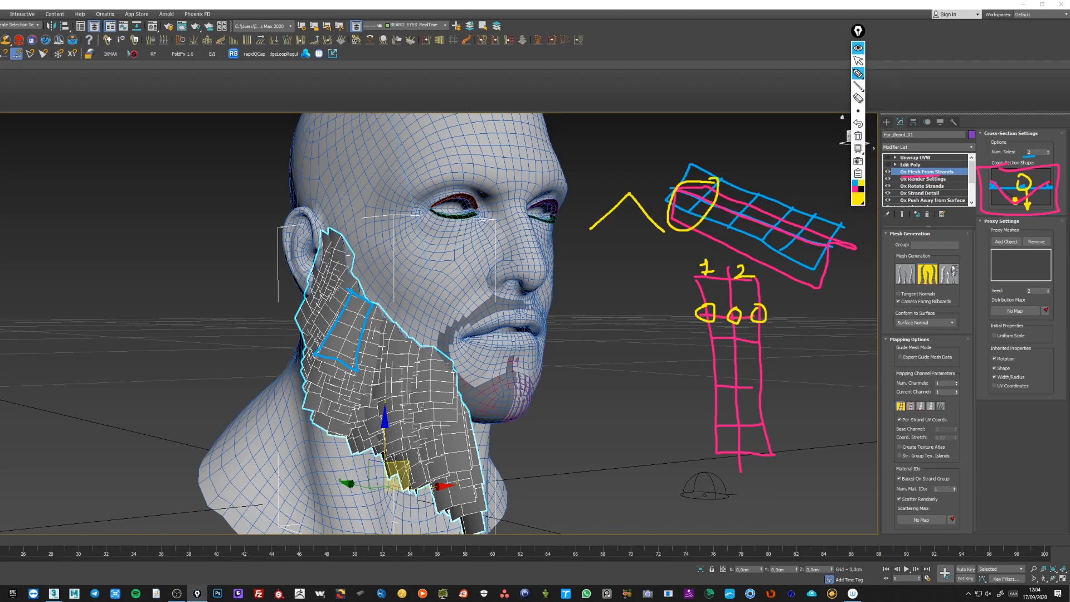
- Replace the annotations with a yellow trace of the Cross-Section Shape curve, and inspect the beard cards from below in Ox Mesh From Strands
{"action": "left_click", "coordinate": [858, 136]}
{"action": "left_click_drag", "start_coordinate": [989, 183], "coordinate": [1049, 183]}
{"action": "left_click", "coordinate": [858, 60]}
{"action": "middle_click_drag", "start_coordinate": [335, 346], "coordinate": [396, 268], "text": "alt"}
{"action": "scroll", "coordinate": [396, 268], "scroll_direction": "up", "scroll_amount": 3}
{"action": "left_click", "coordinate": [915, 158]}
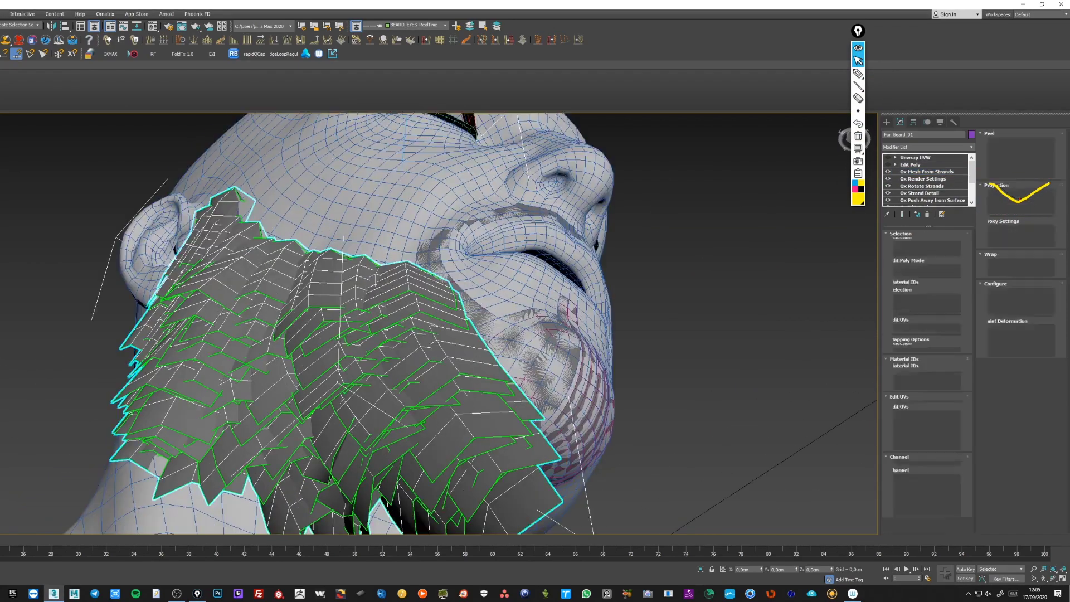
{"action": "left_click", "coordinate": [926, 172]}
- Trace two bent card edges on the beard in yellow and circle their ridges and the curve's lowest point in blue
{"action": "left_click", "coordinate": [858, 73]}
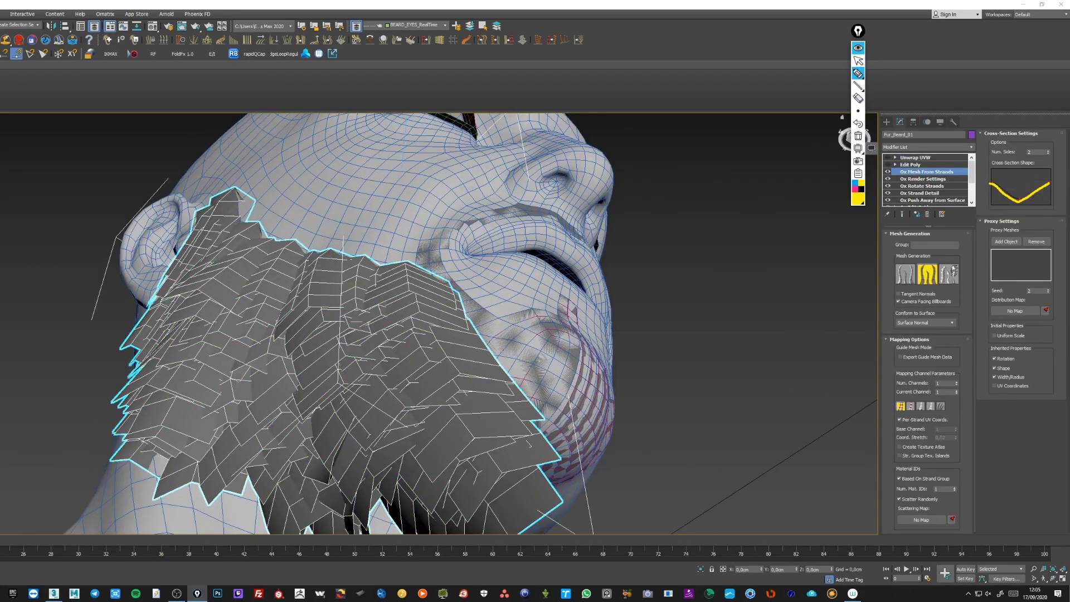
{"action": "mouse_move", "coordinate": [415, 426]}
{"action": "left_mouse_down"}
{"action": "mouse_move", "coordinate": [461, 390]}
{"action": "mouse_move", "coordinate": [515, 391]}
{"action": "left_mouse_up"}
{"action": "left_click_drag", "start_coordinate": [431, 482], "coordinate": [471, 444]}
{"action": "left_click", "coordinate": [854, 183]}
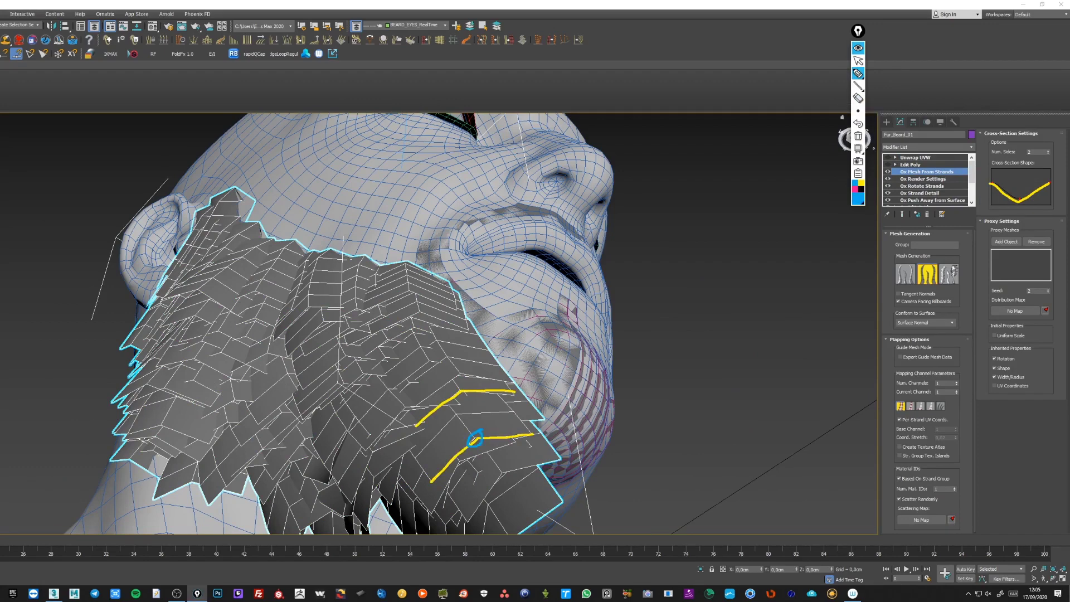
{"action": "left_click_drag", "start_coordinate": [451, 402], "coordinate": [453, 400]}
{"action": "left_click_drag", "start_coordinate": [1029, 192], "coordinate": [986, 176]}
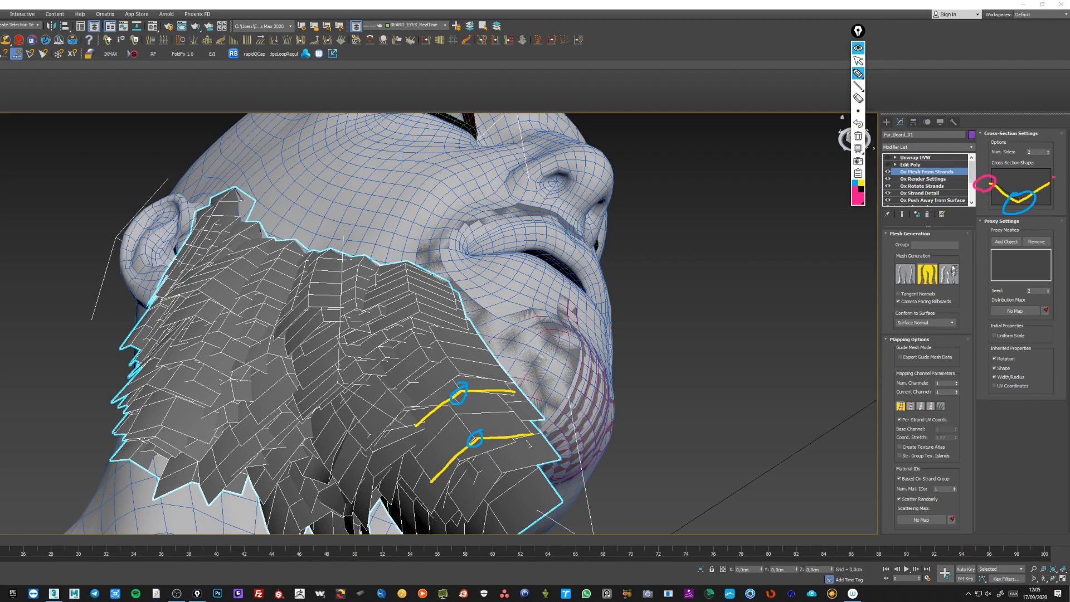
- Circle in pink the curve's outer point and the outer ends of both traced card edges
{"action": "left_click_drag", "start_coordinate": [1053, 177], "coordinate": [1050, 176]}
{"action": "left_click_drag", "start_coordinate": [536, 426], "coordinate": [535, 428]}
{"action": "left_click_drag", "start_coordinate": [518, 383], "coordinate": [516, 382]}
{"action": "left_click_drag", "start_coordinate": [418, 421], "coordinate": [415, 420]}
{"action": "left_click_drag", "start_coordinate": [427, 472], "coordinate": [429, 469]}
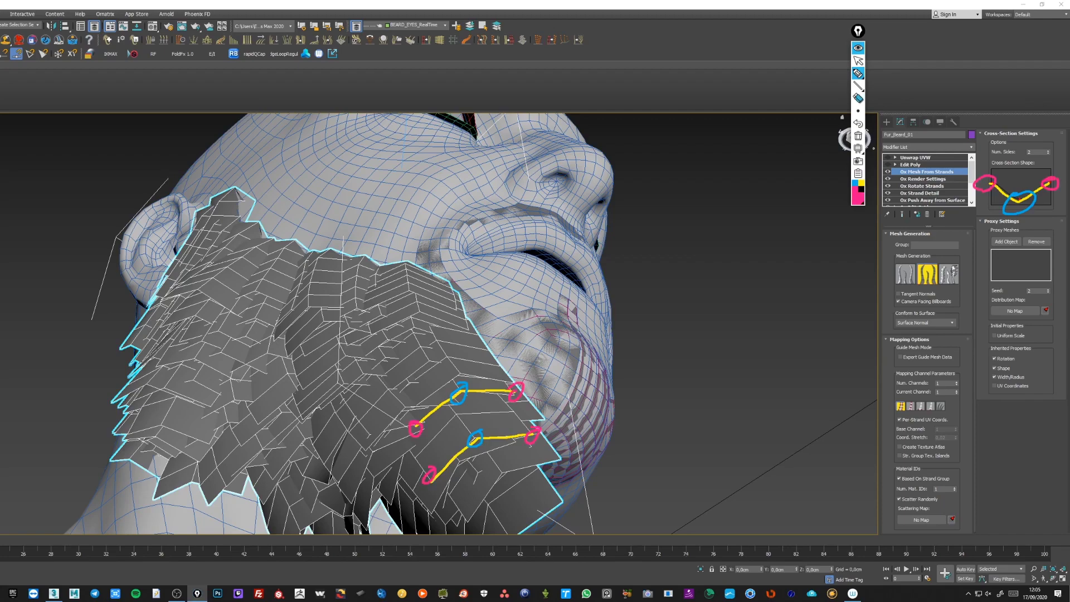
- Clear all drawn annotations from the beard and the Cross-Section Shape curve
{"action": "left_click", "coordinate": [858, 136]}
{"action": "left_click", "coordinate": [858, 61]}
{"action": "middle_click_drag", "start_coordinate": [741, 222], "coordinate": [724, 323], "text": "alt"}
{"action": "scroll", "coordinate": [724, 323], "scroll_direction": "down", "scroll_amount": 4}
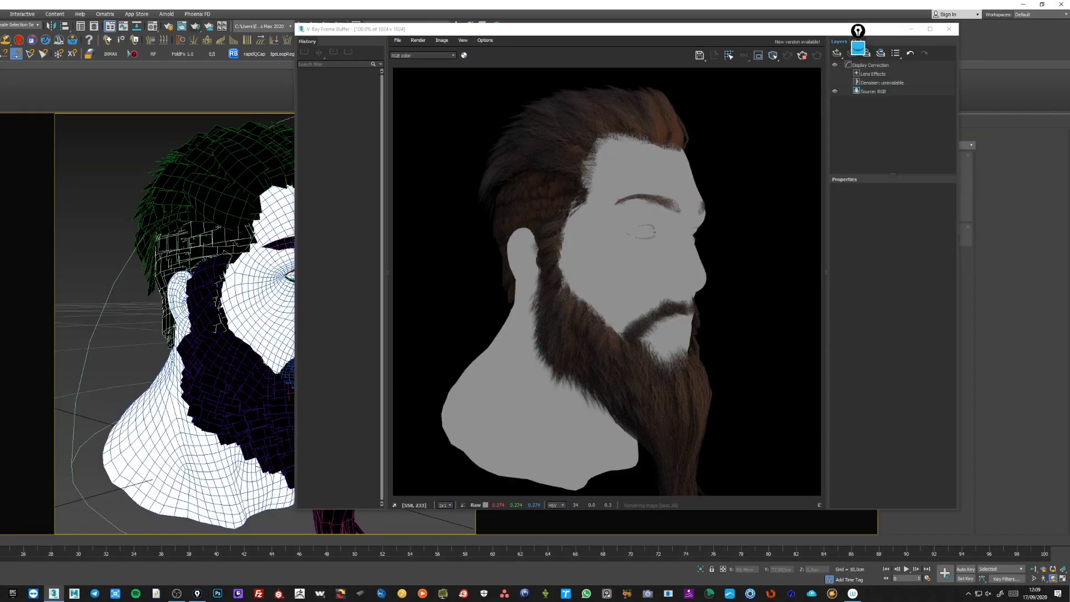